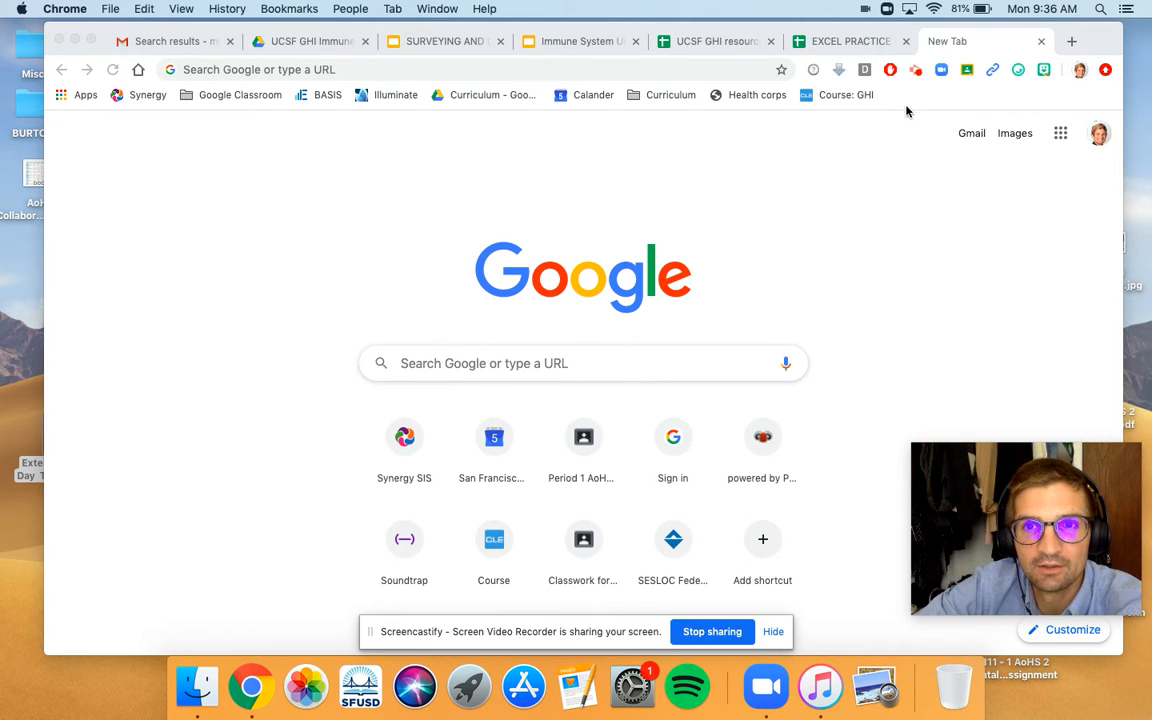
# Examine the example pertussis table and chart on Sheet1 of the EXCEL PRACTICE spreadsheet, then return to the blank Sheet2.
pyautogui.click(866, 48)
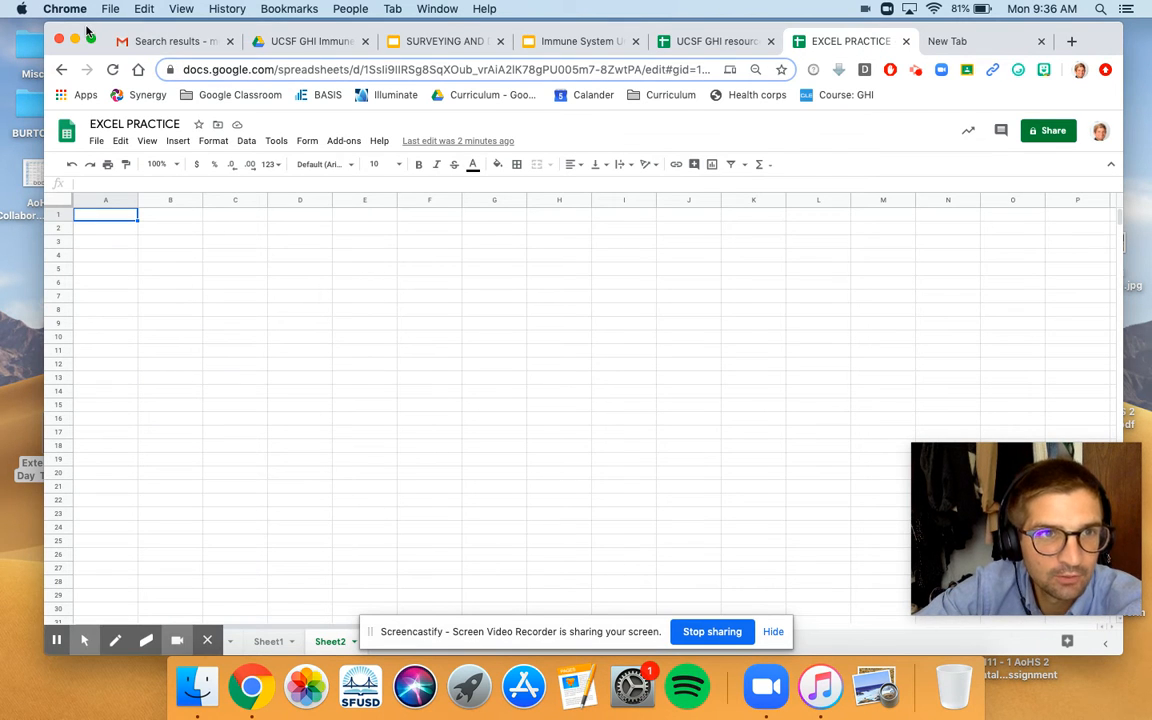
pyautogui.moveTo(86, 28); pyautogui.dragTo(76, 27)
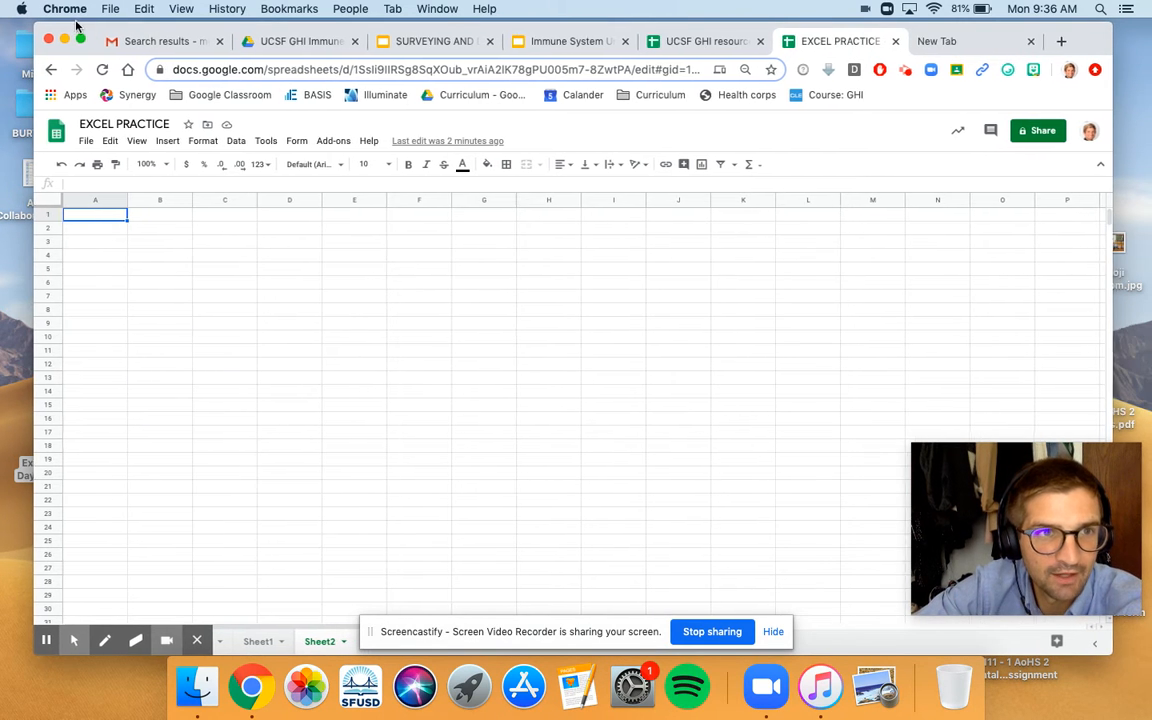
pyautogui.click(262, 642)
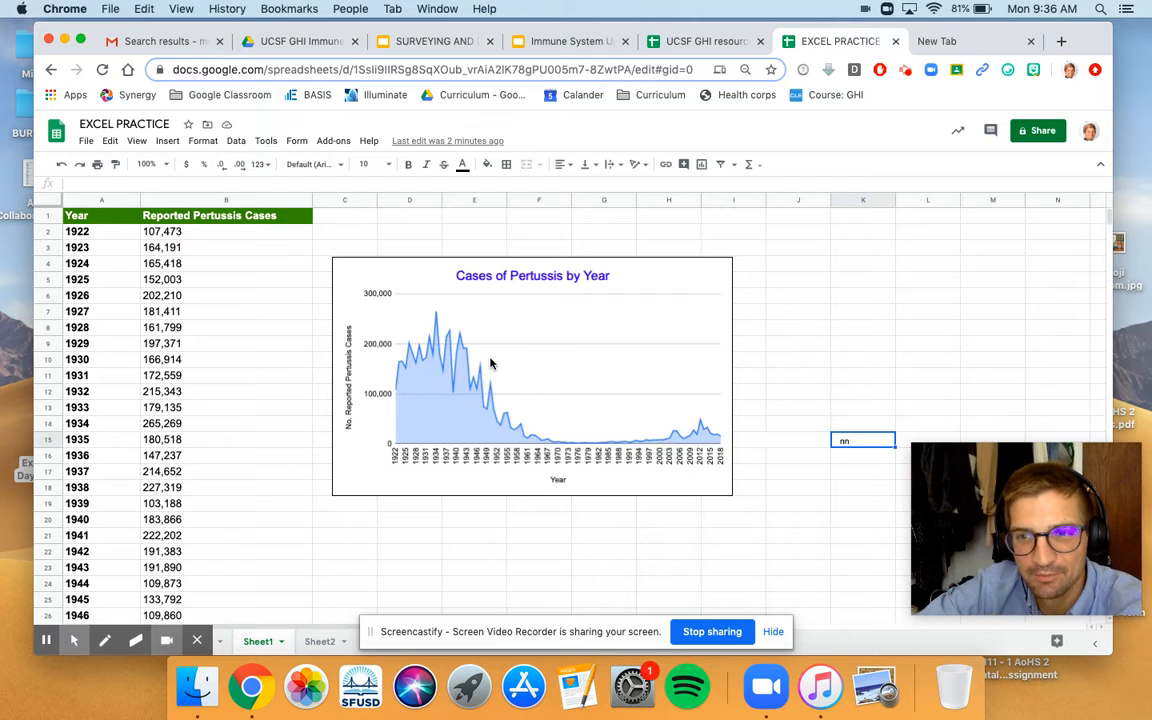
pyautogui.scroll(-3, 192, 250)
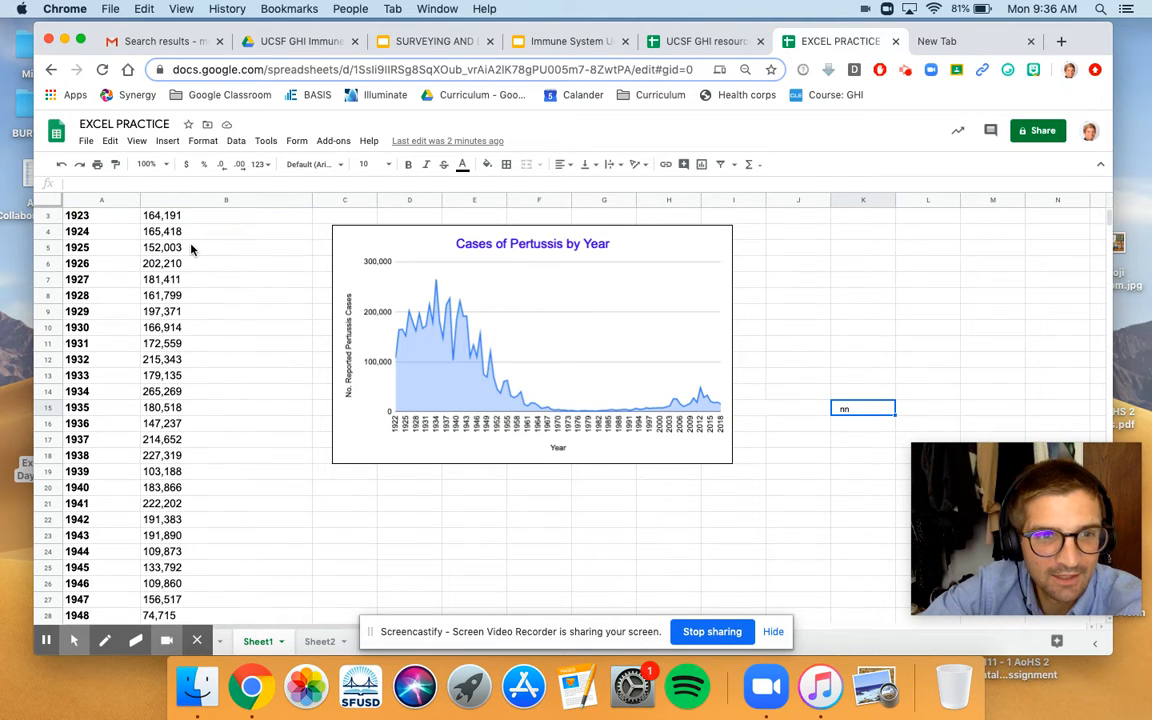
pyautogui.hscroll(2, 192, 250)
pyautogui.scroll(3, 192, 250)
pyautogui.hscroll(-2, 192, 250)
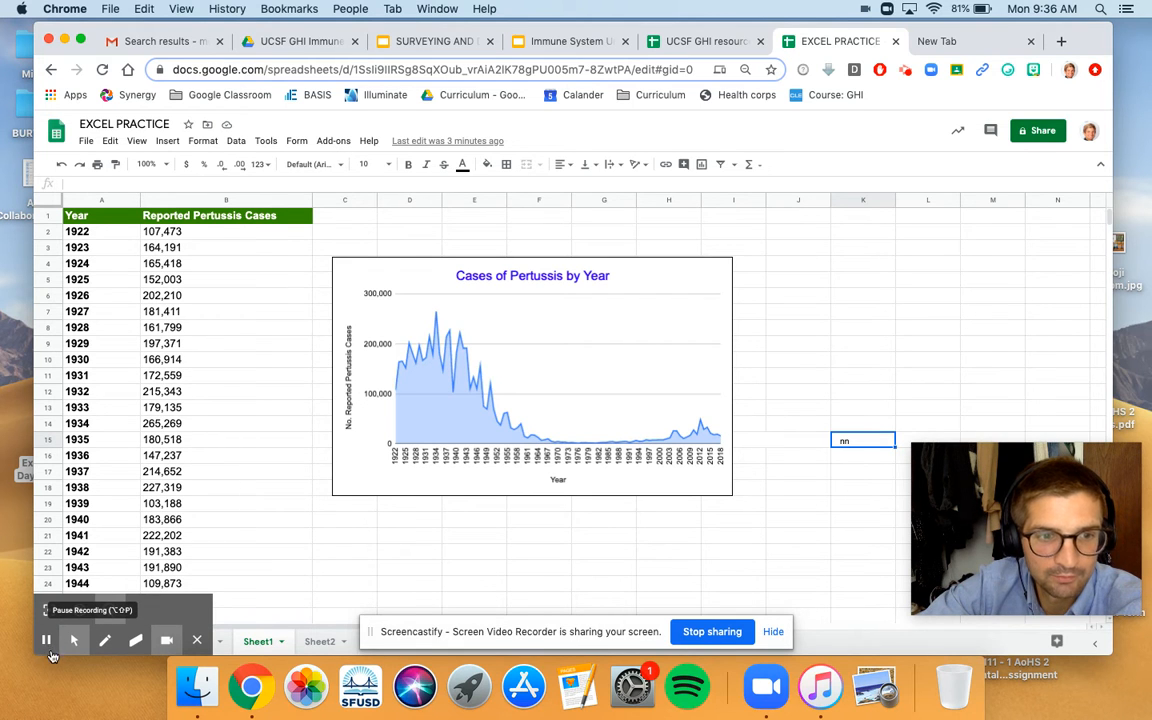
pyautogui.click(318, 642)
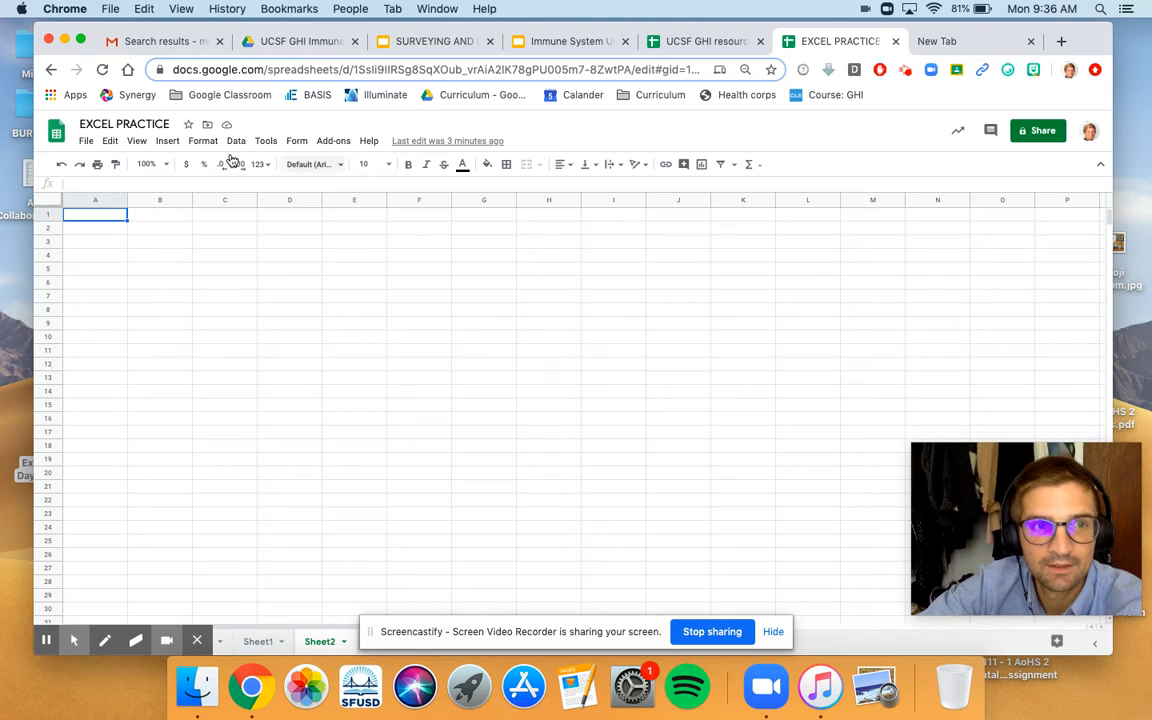
pyautogui.click(252, 641)
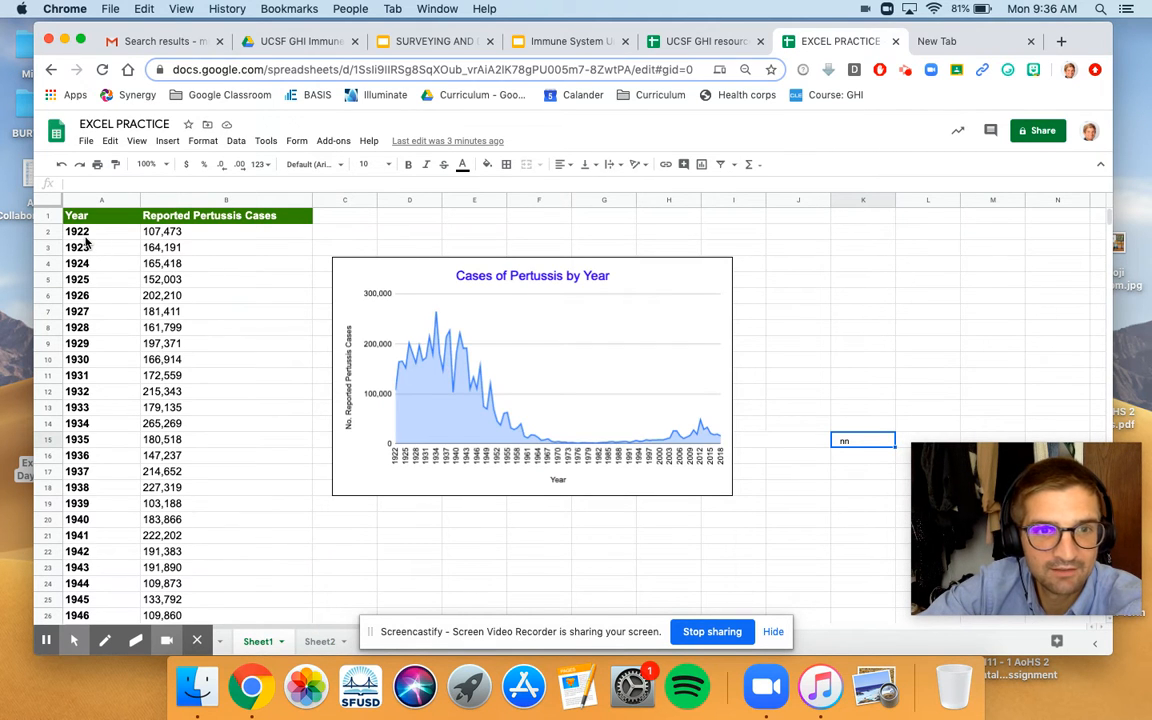
pyautogui.click(318, 641)
# Search Google for "pertussis cases by year 1922 - 2018" and open the CDC cases-by-year table.
pyautogui.click(970, 45)
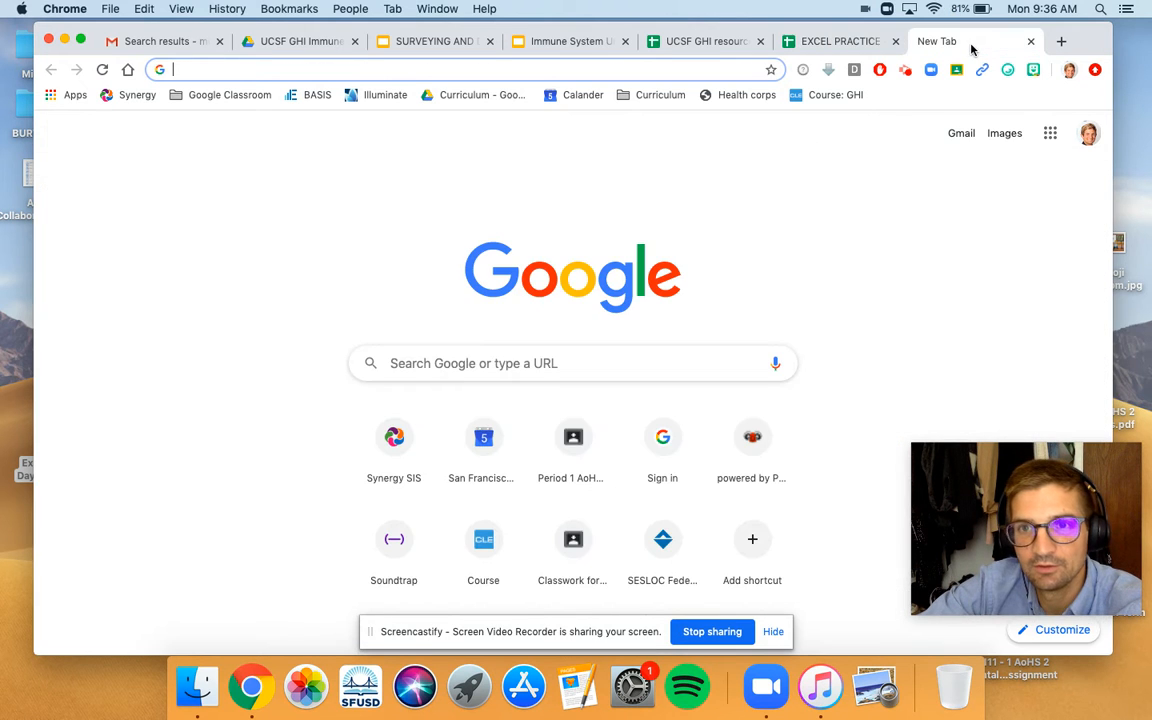
pyautogui.write('pert')
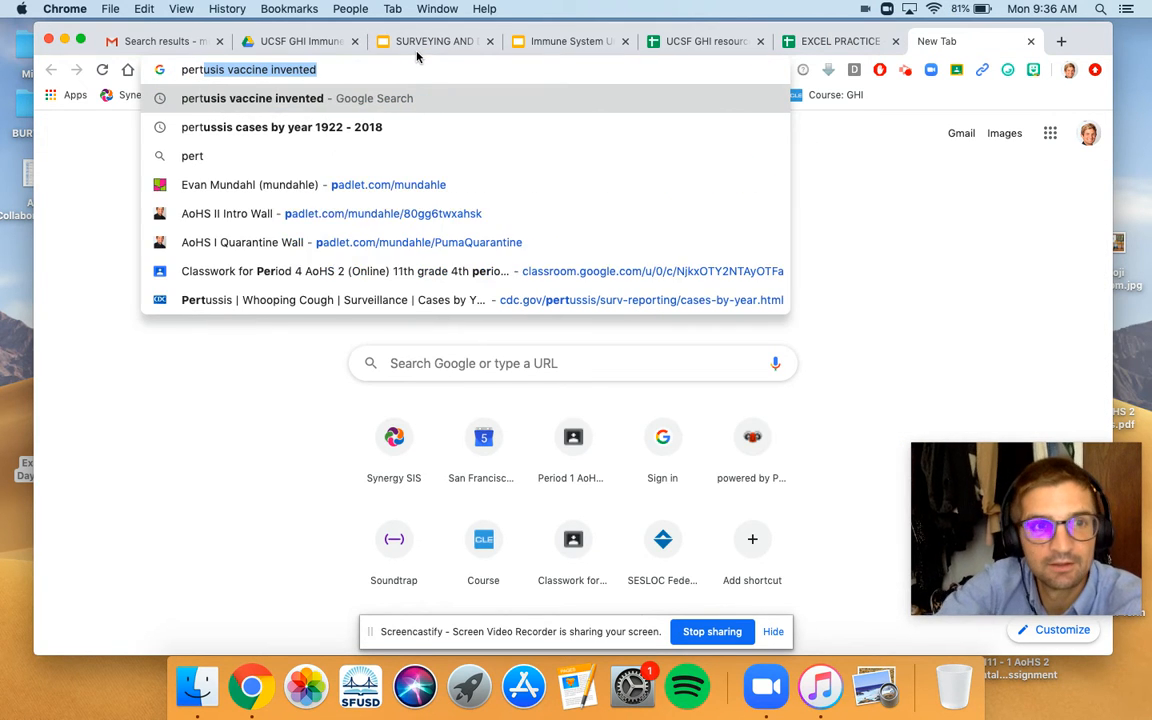
pyautogui.click(323, 138)
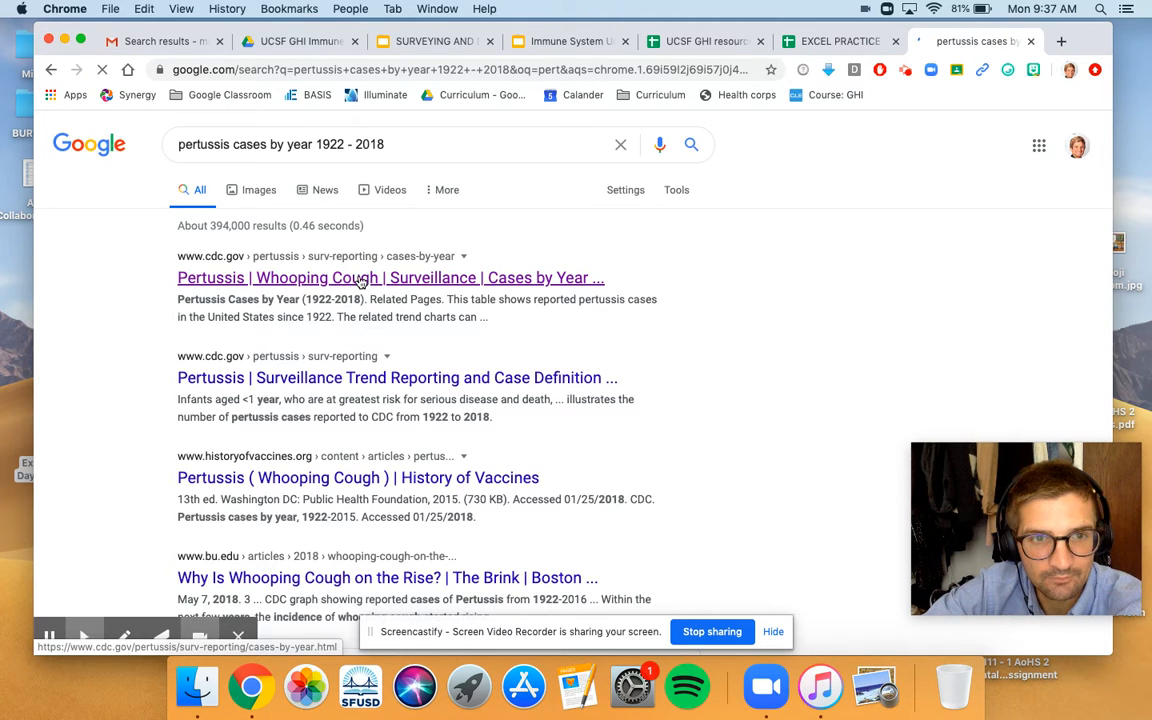
pyautogui.click(358, 279)
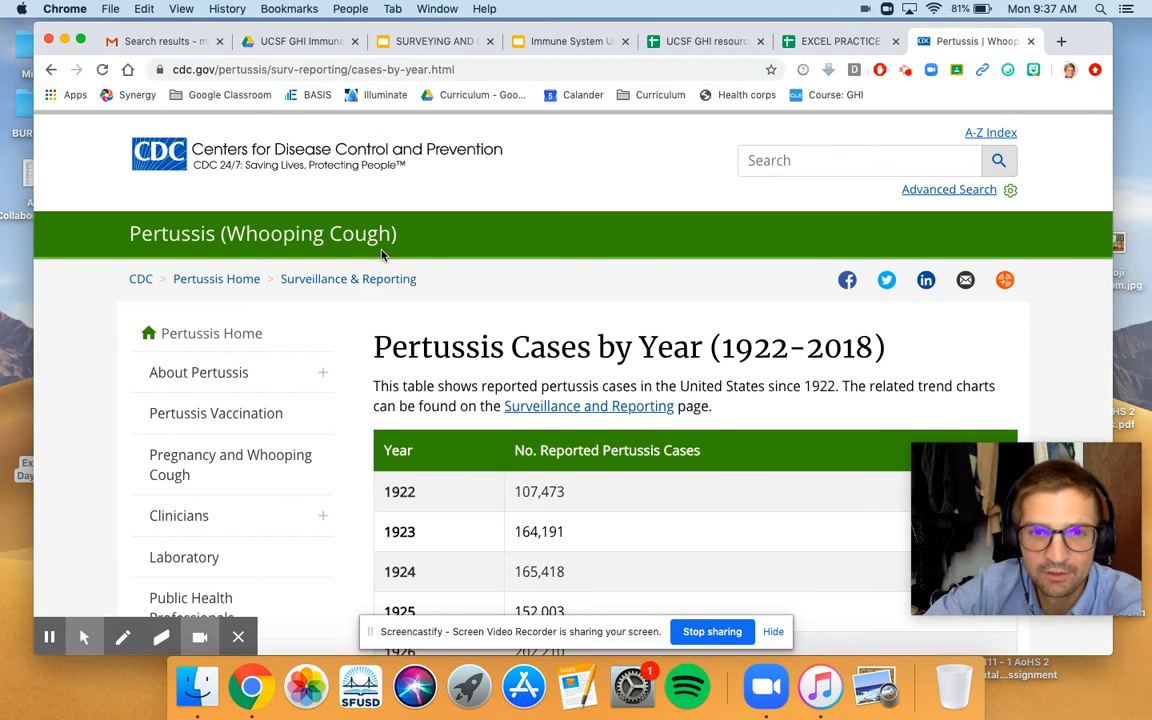
pyautogui.scroll(-3, 418, 282)
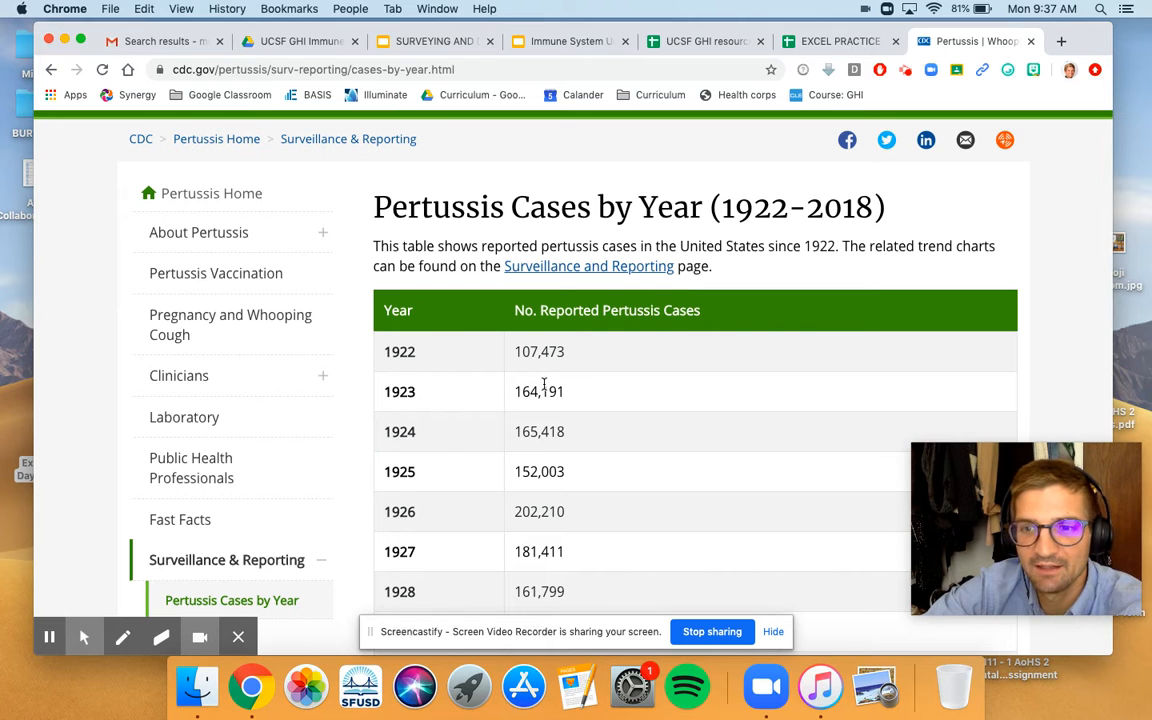
# Copy the whole CDC table from the header through 2018 and paste it at cell A1 of Sheet2 in EXCEL PRACTICE.
pyautogui.moveTo(385, 310); pyautogui.dragTo(583, 262)
pyautogui.scroll(-10, 620, 514)
pyautogui.scroll(-20, 622, 512)
pyautogui.scroll(-12, 632, 458)
pyautogui.scroll(2, 609, 419)
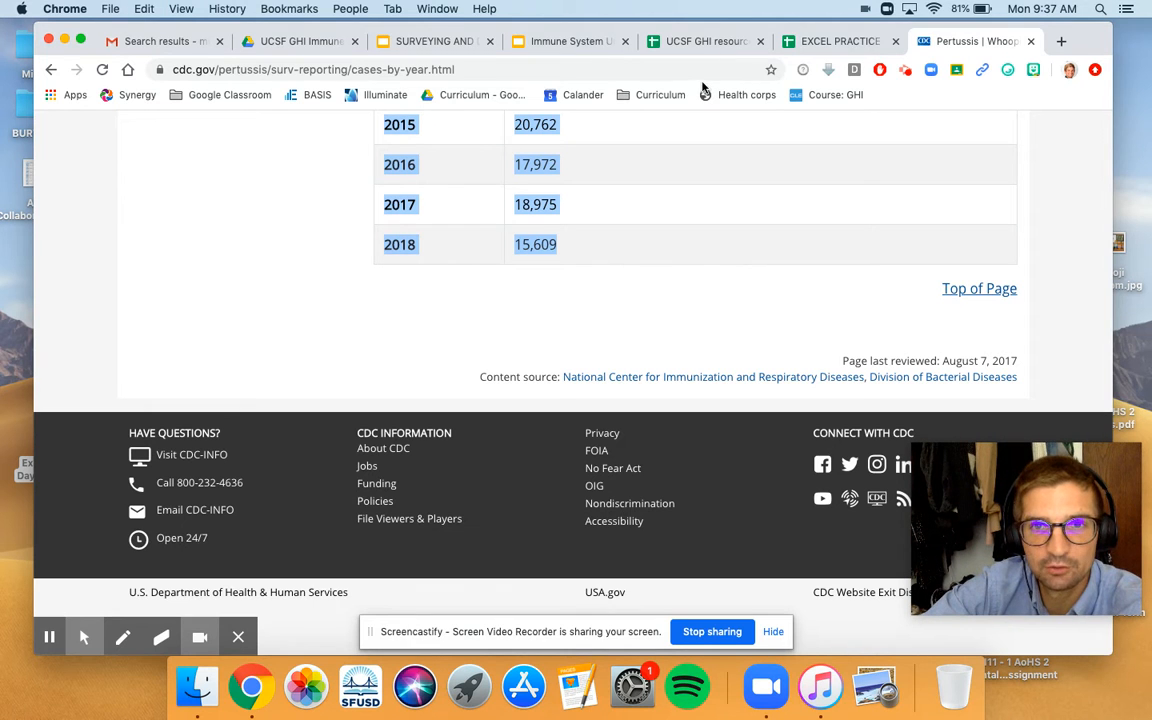
pyautogui.click(840, 41)
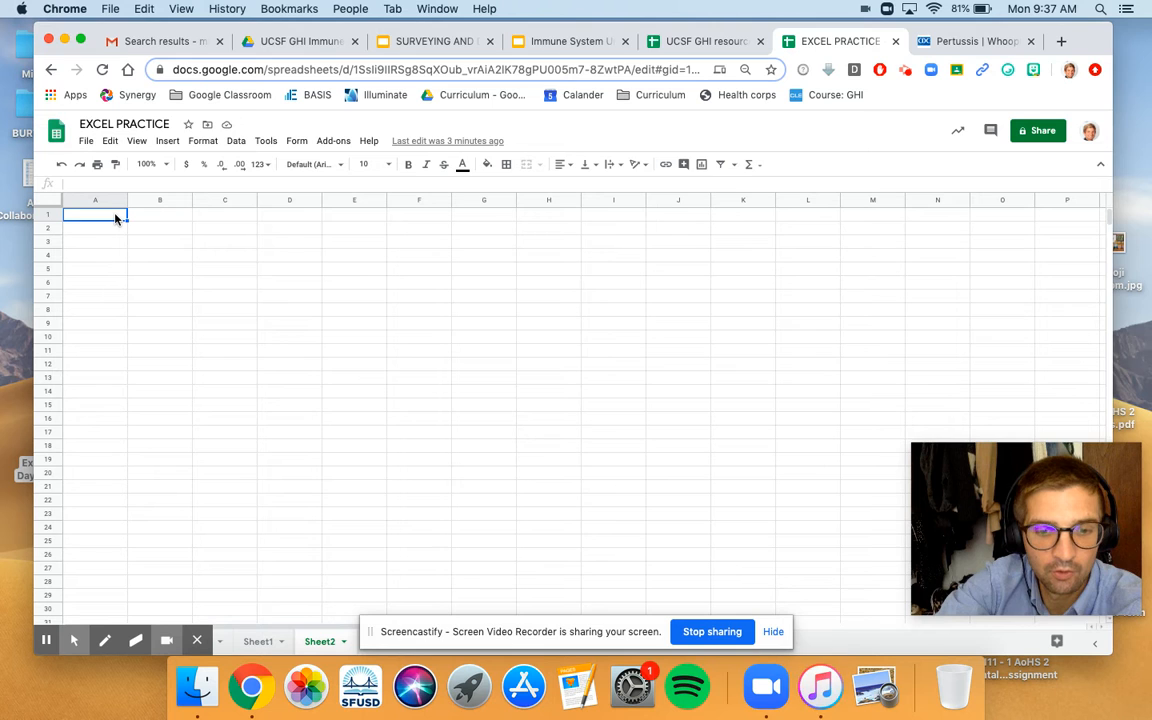
pyautogui.press('super+v')
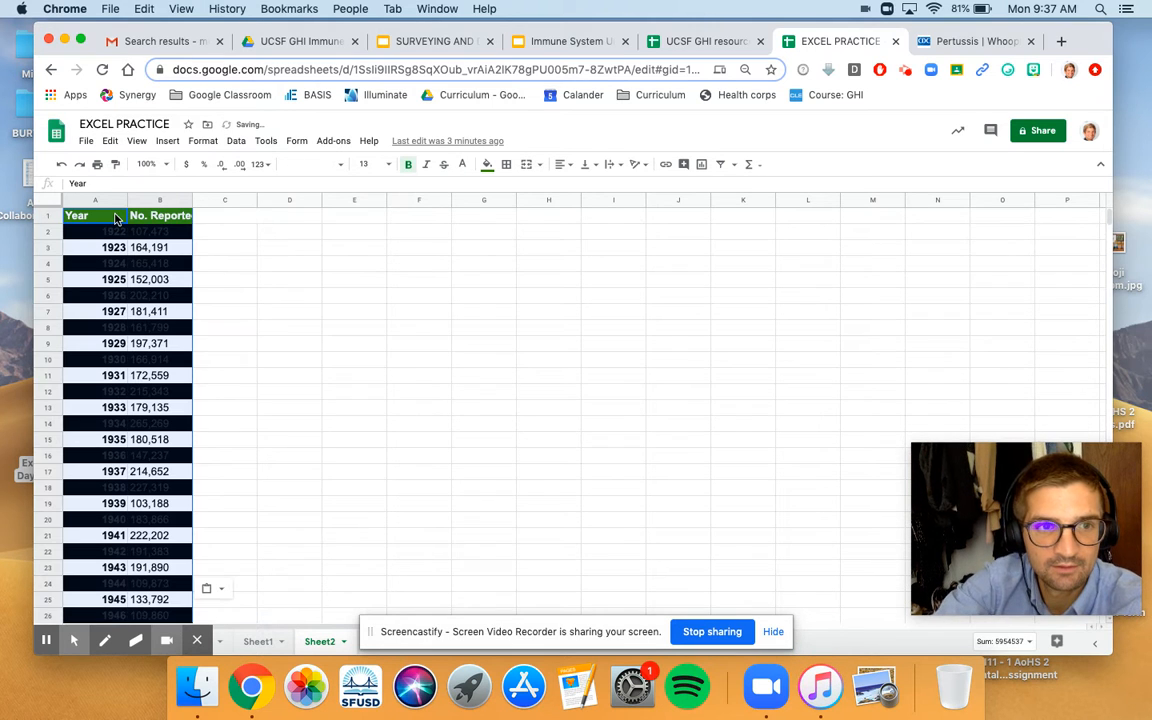
# Select the data from the 1922 row through the 2018 row in columns A and B and set its fill color to white.
pyautogui.click(110, 197)
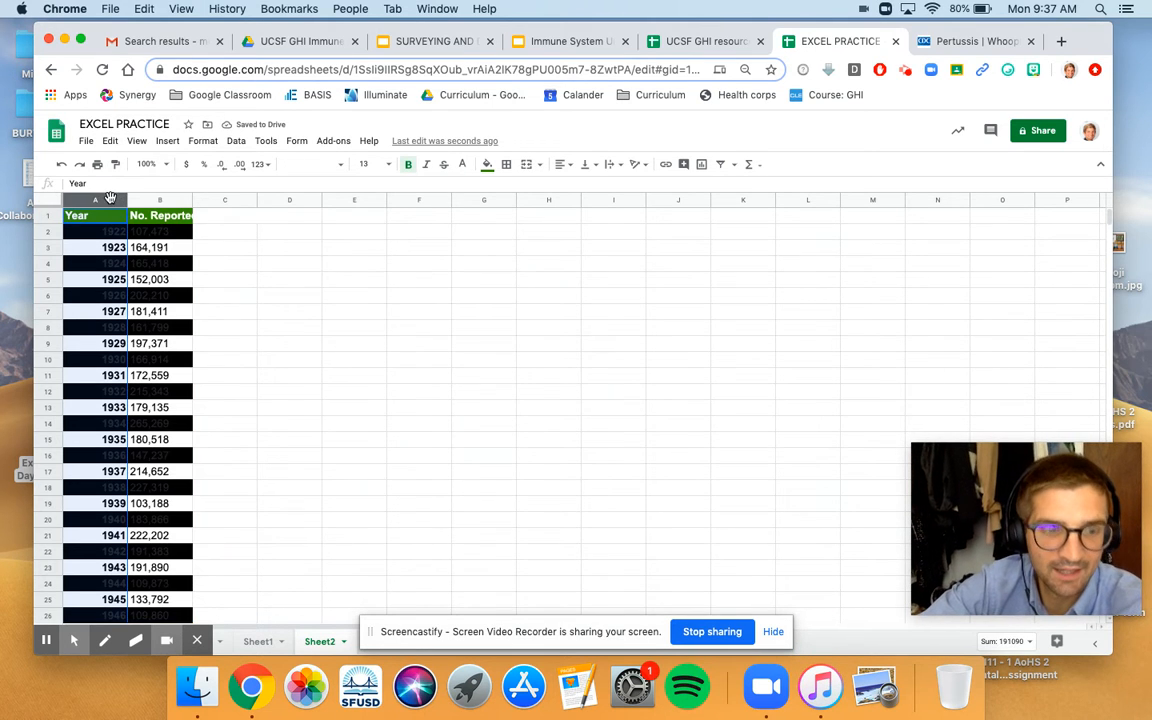
pyautogui.press('Down')
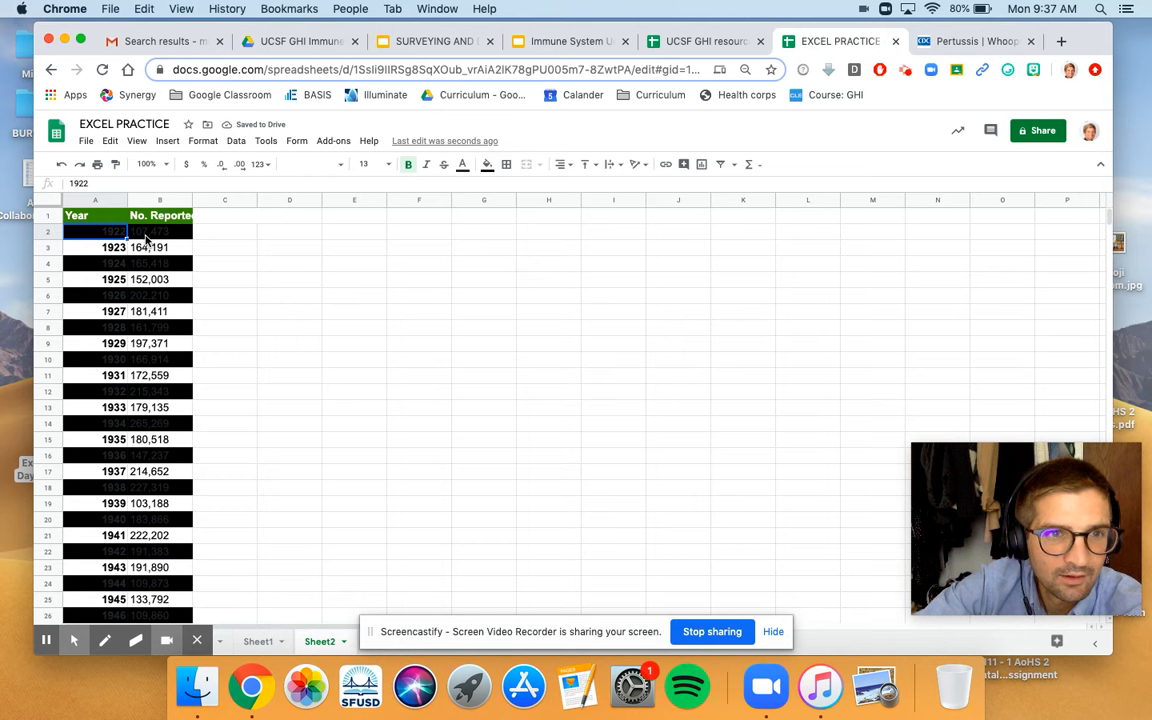
pyautogui.click(145, 237)
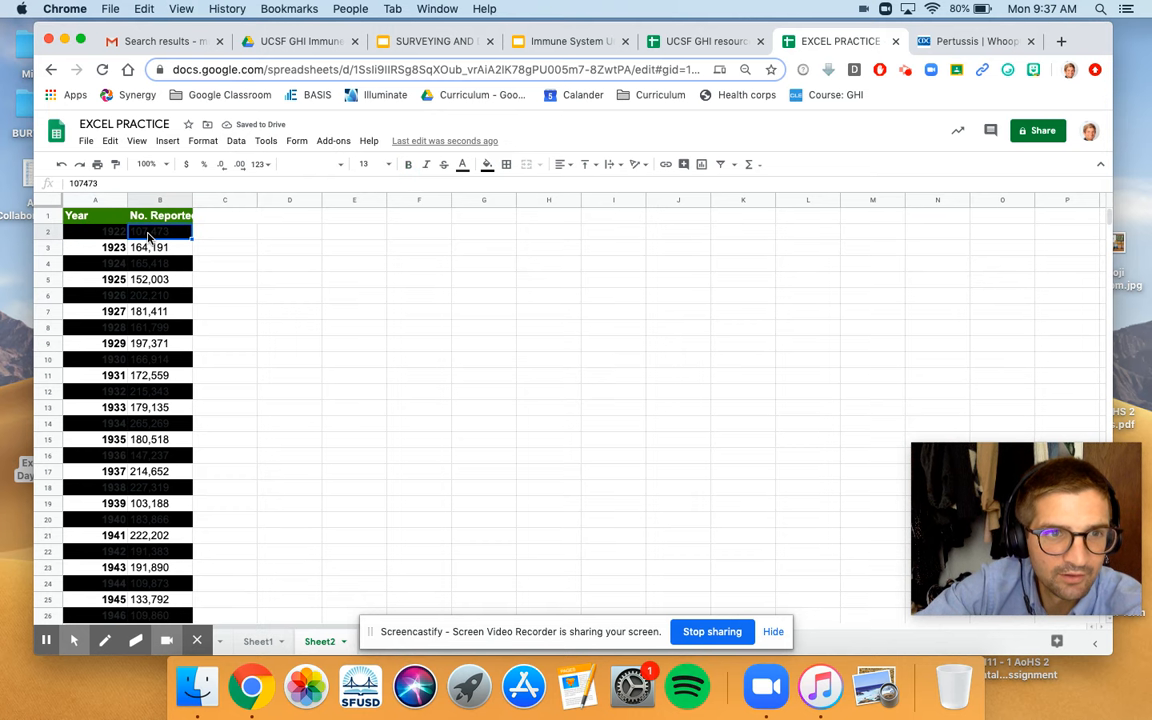
pyautogui.click(109, 237)
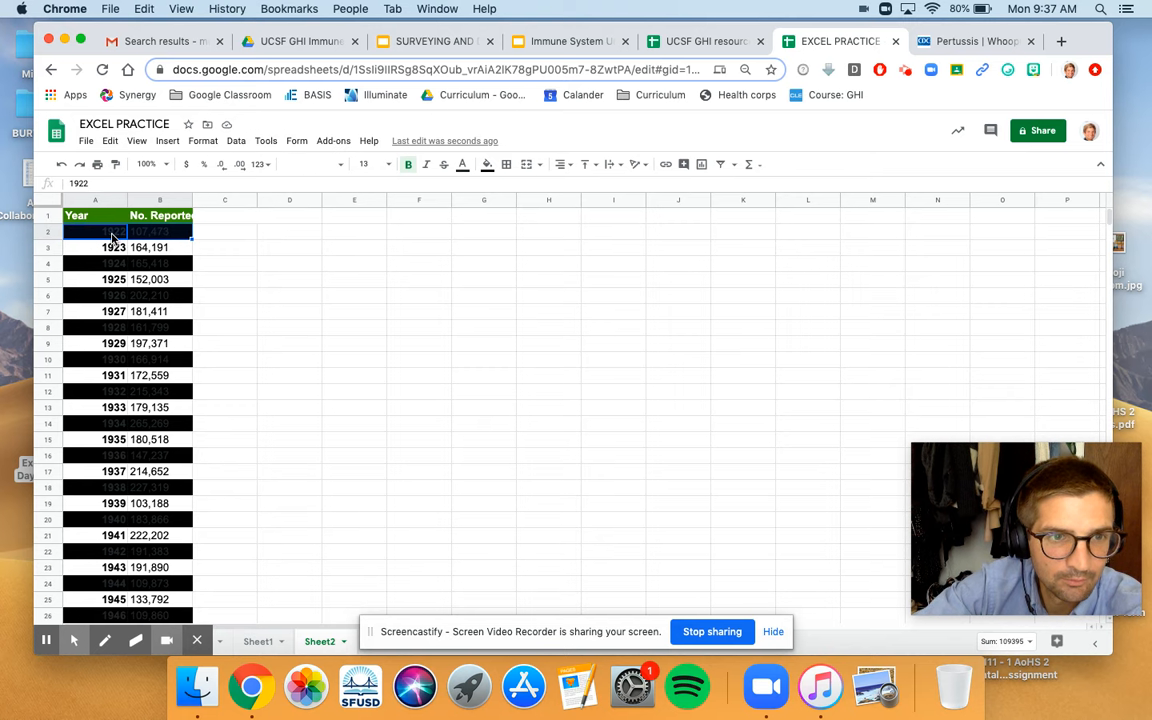
pyautogui.click(148, 236)
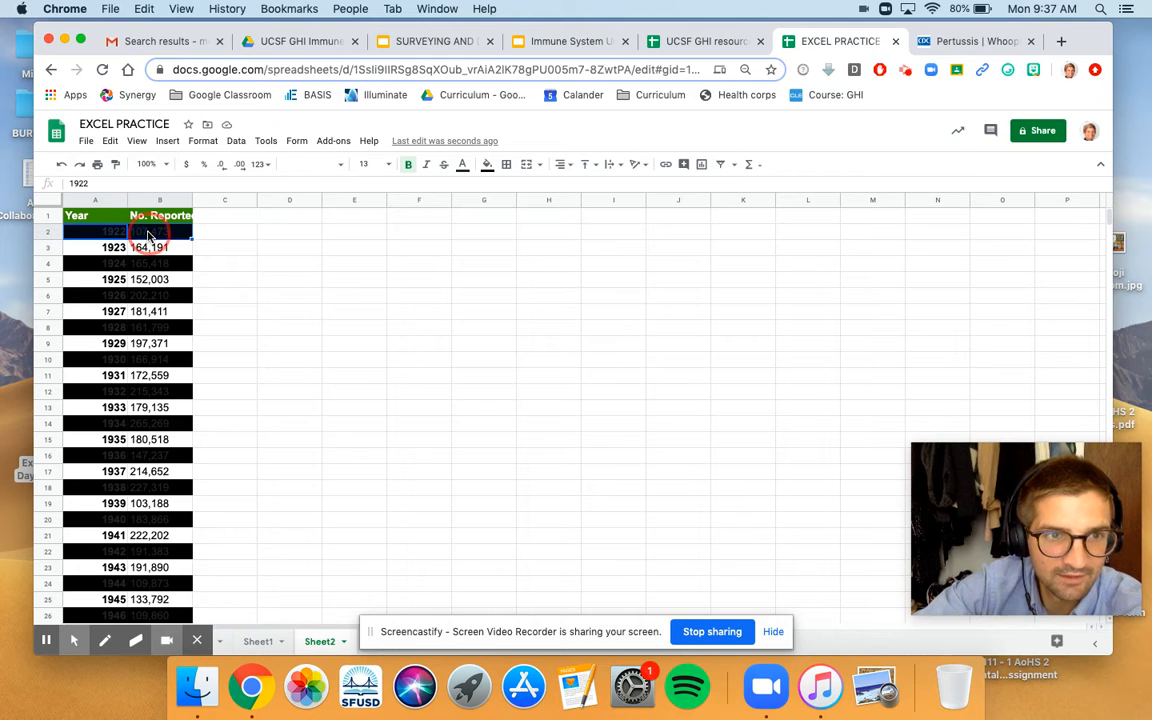
pyautogui.scroll(-20, 160, 250)
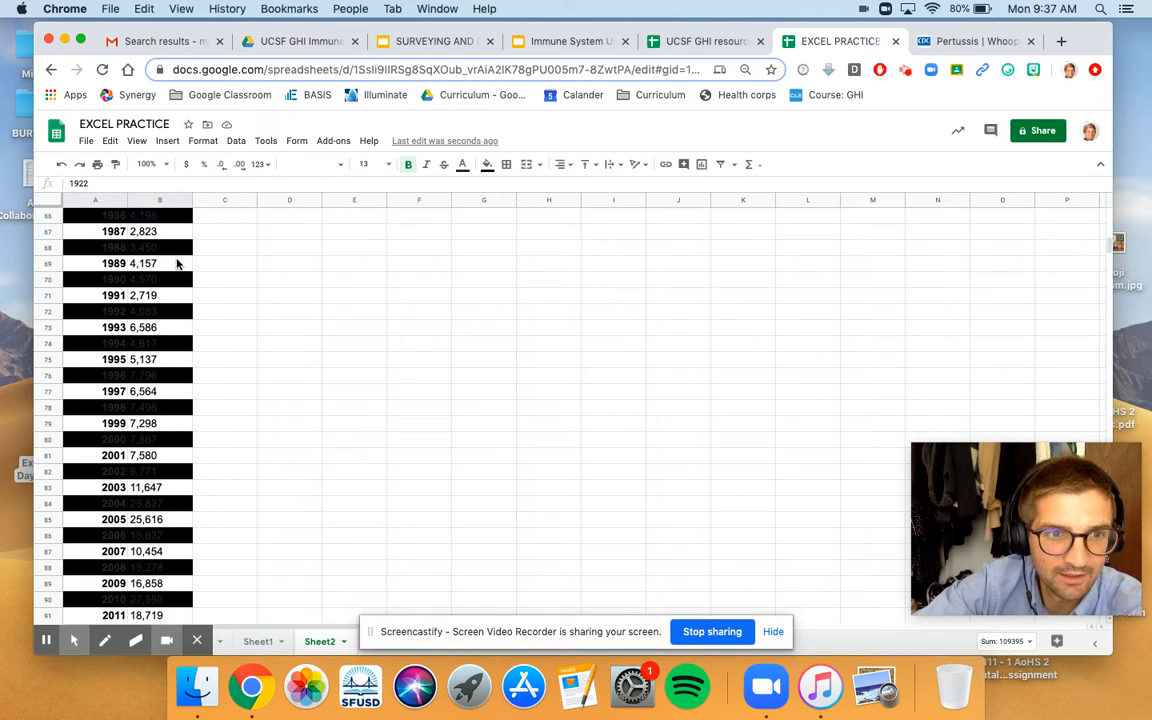
pyautogui.scroll(-6, 177, 263)
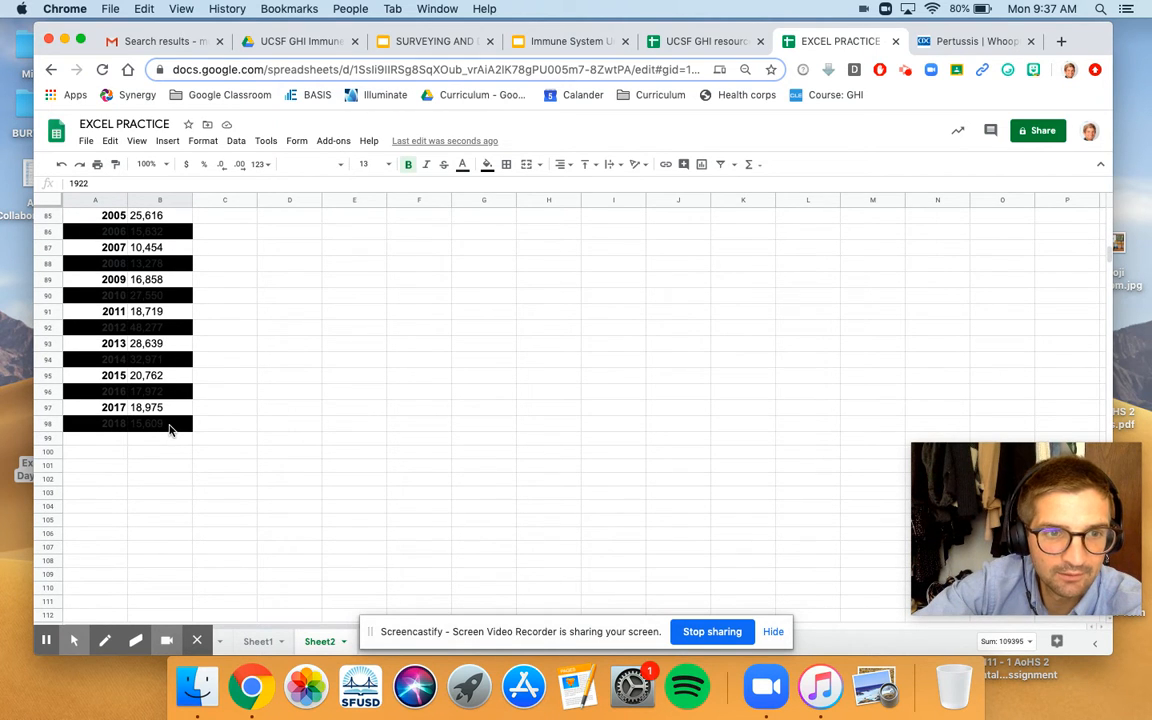
pyautogui.keyDown('shift'); pyautogui.click(169, 428); pyautogui.keyUp('shift')
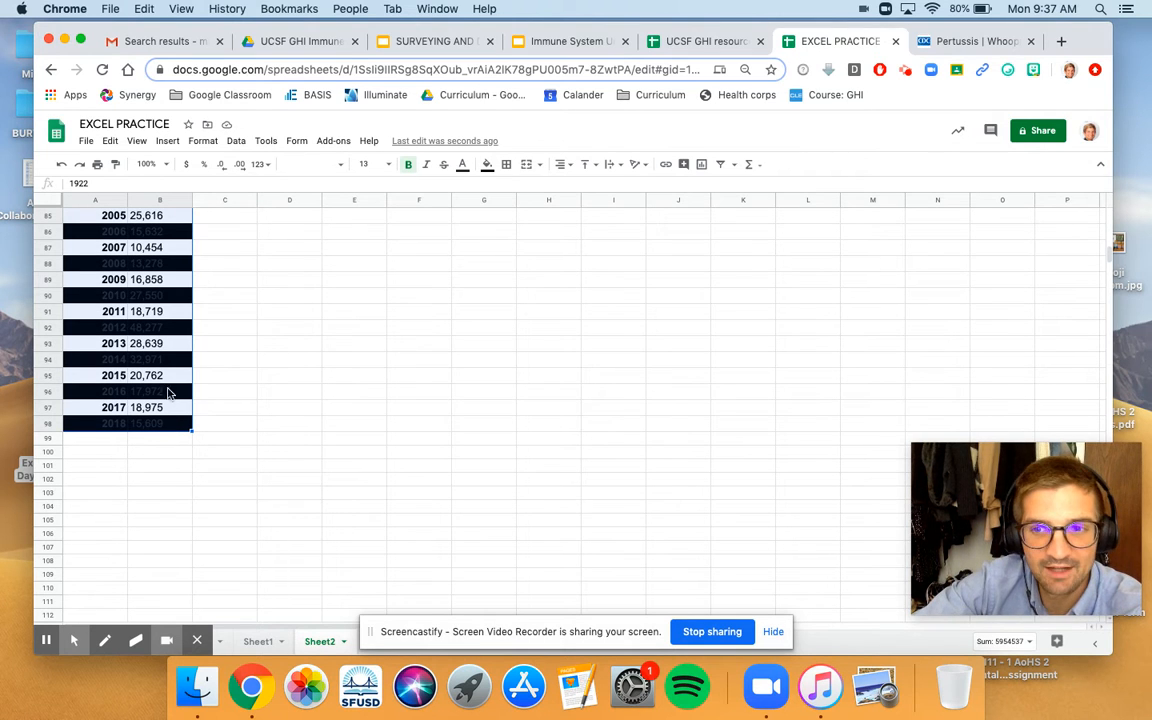
pyautogui.scroll(20, 168, 390)
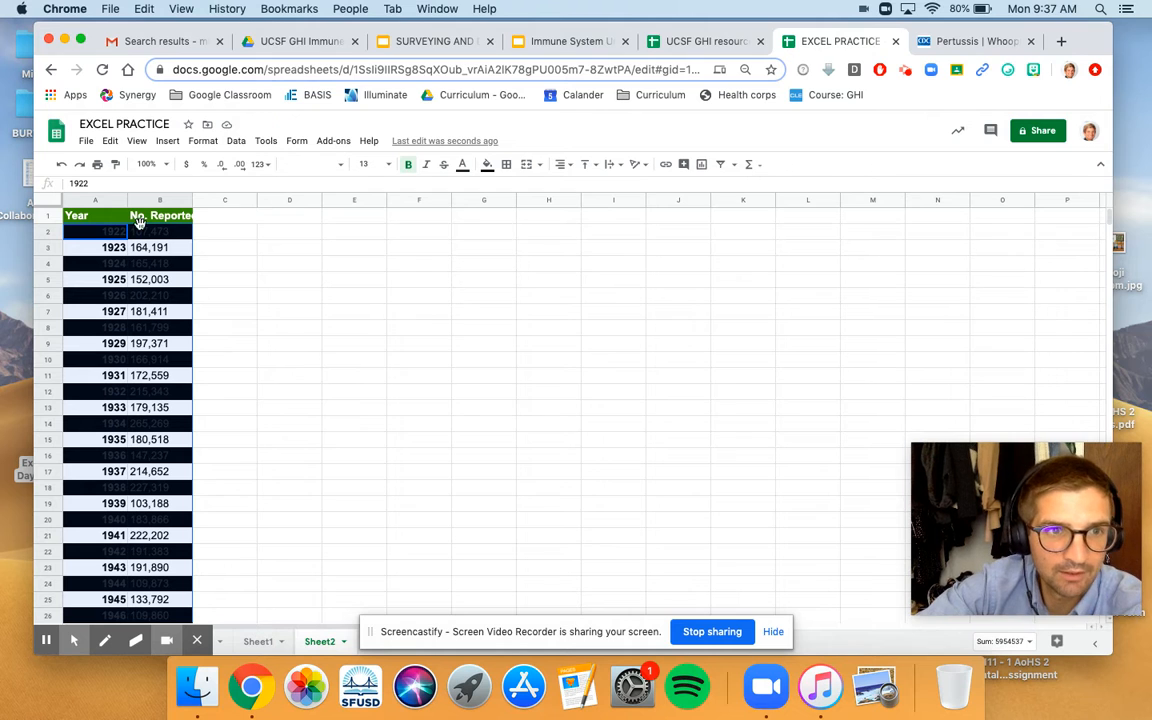
pyautogui.click(487, 167)
pyautogui.click(612, 205)
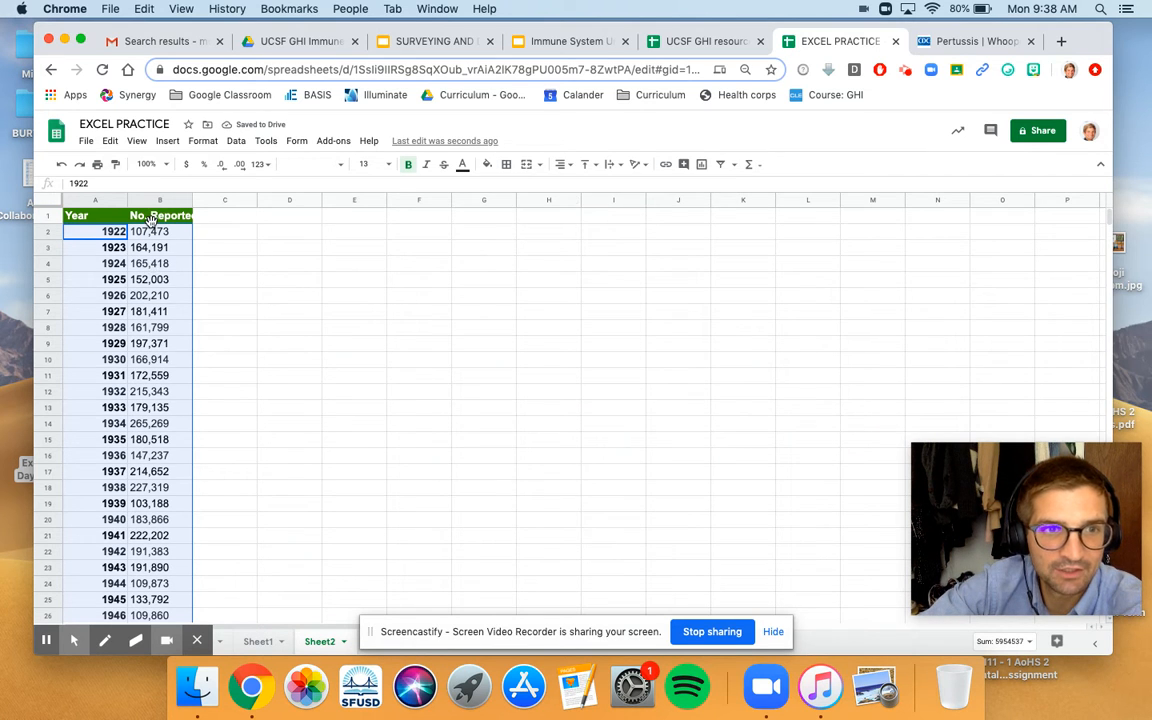
# Left-align the whole Year column.
pyautogui.click(150, 219)
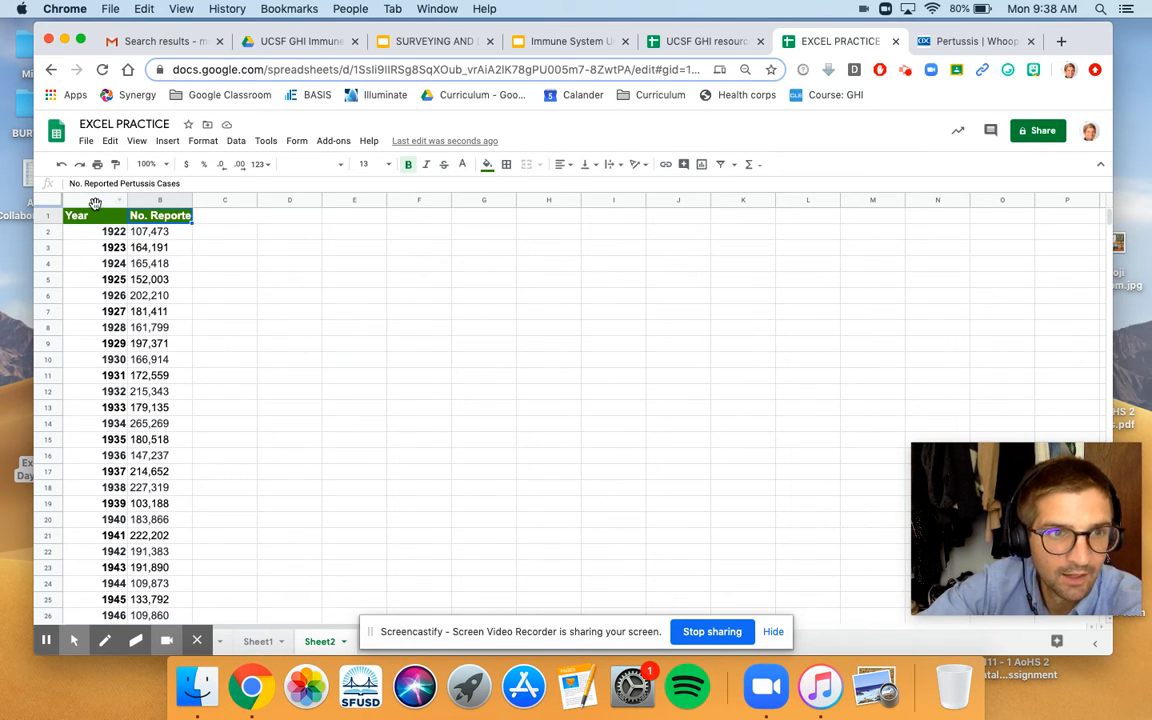
pyautogui.click(95, 201)
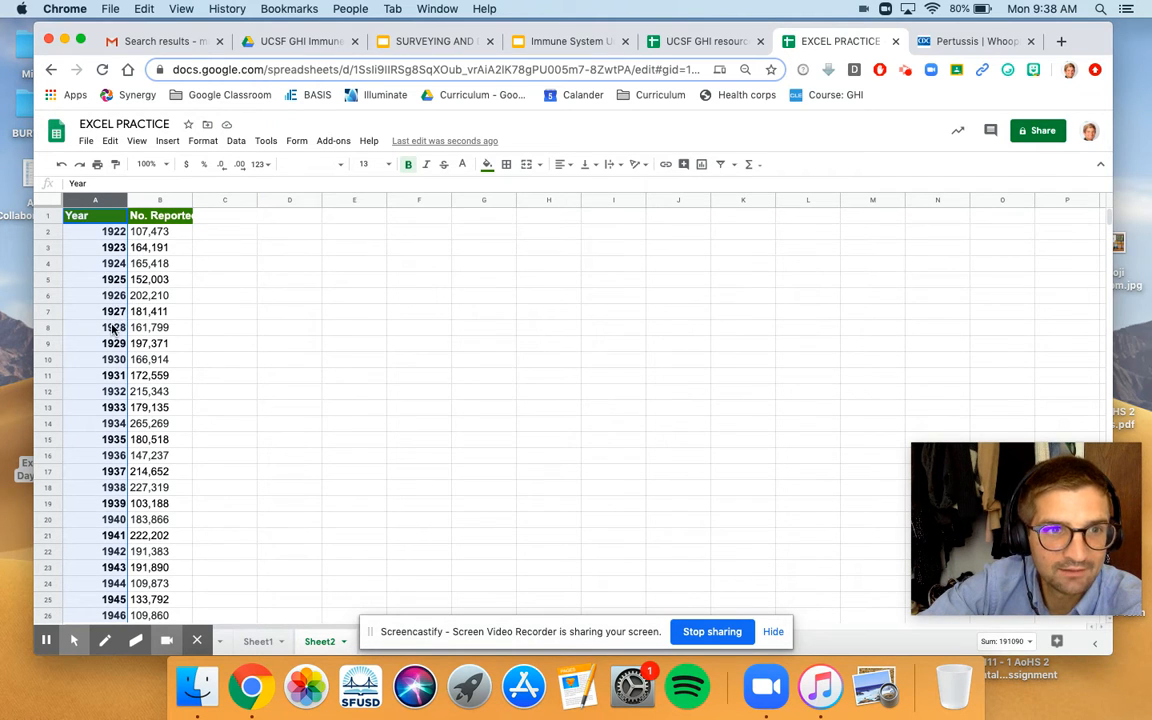
pyautogui.click(564, 167)
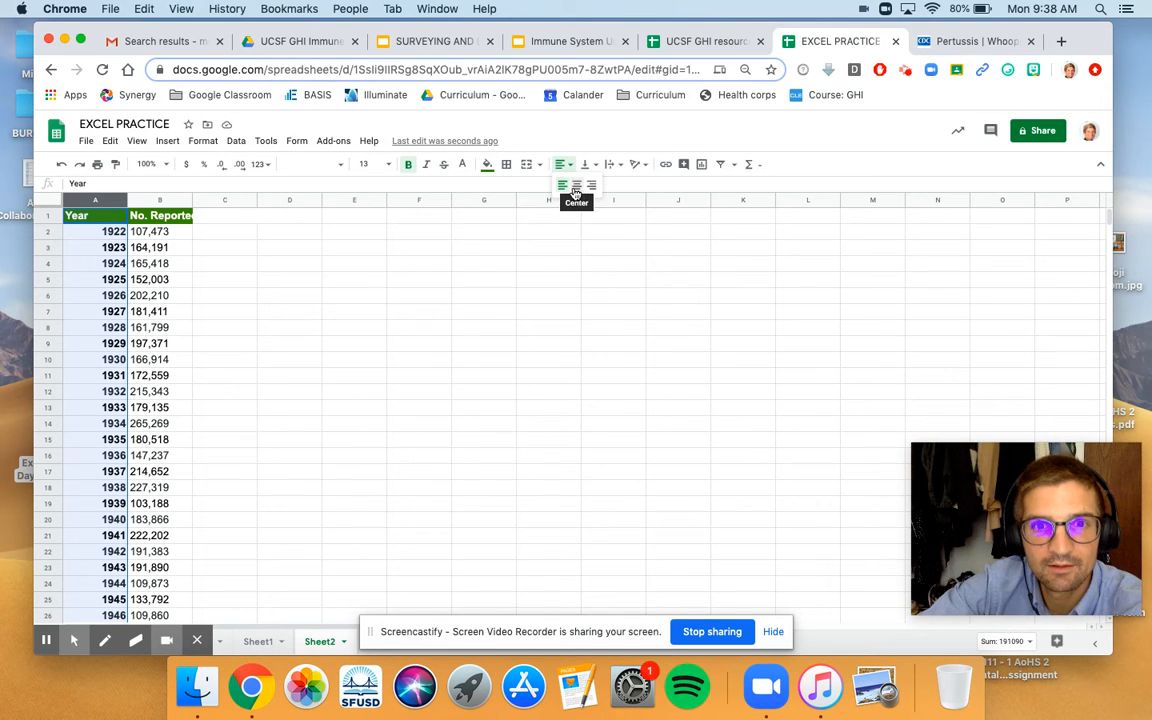
pyautogui.click(563, 186)
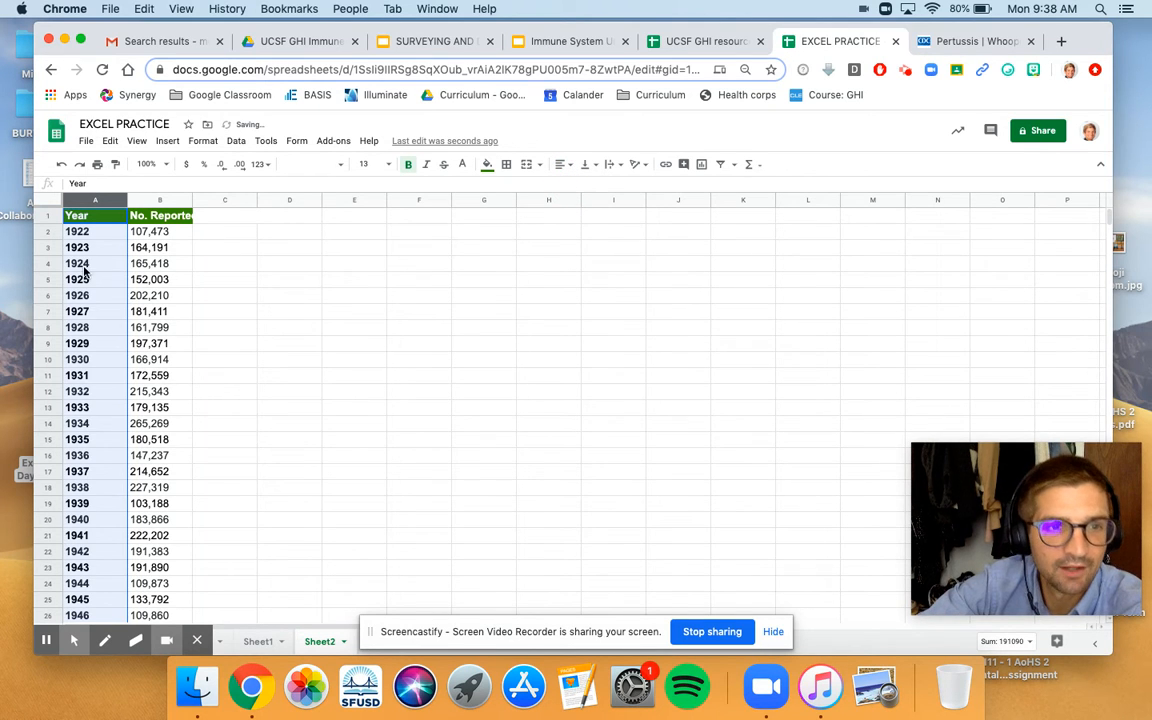
# Shorten the header in B1 to "Reported Pertussis Cases" and adjust column B's width to fit it.
pyautogui.click(186, 204)
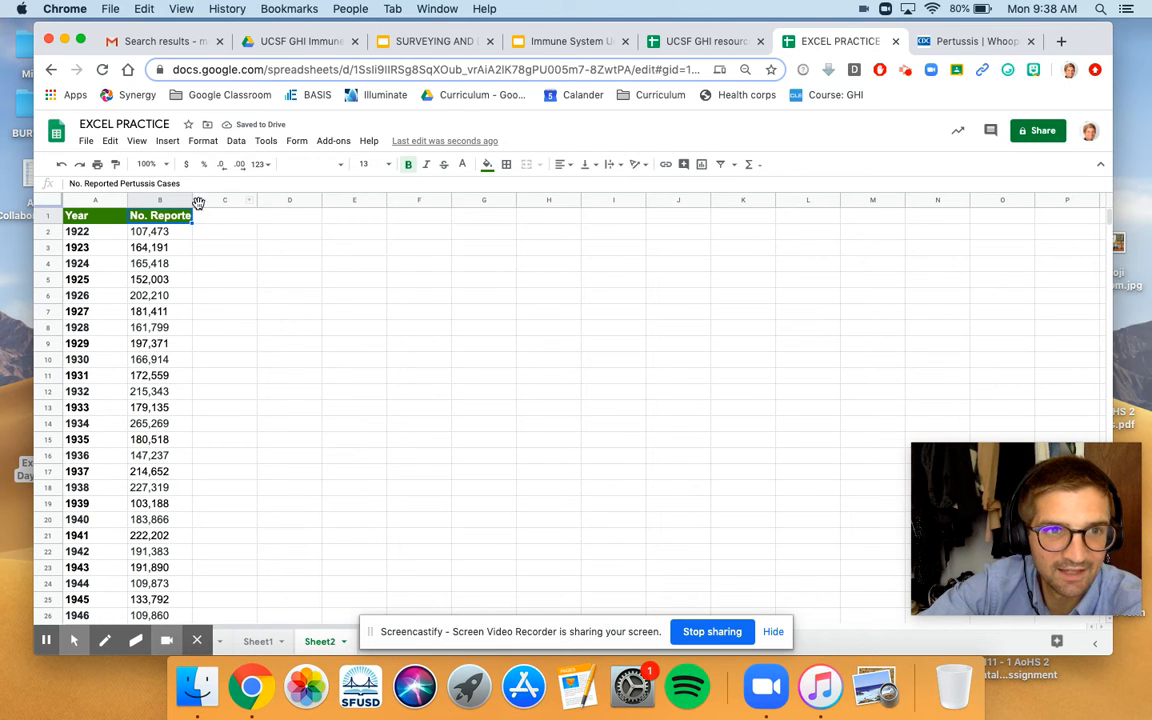
pyautogui.moveTo(193, 201); pyautogui.dragTo(296, 199)
pyautogui.doubleClick(150, 215)
pyautogui.click(157, 214)
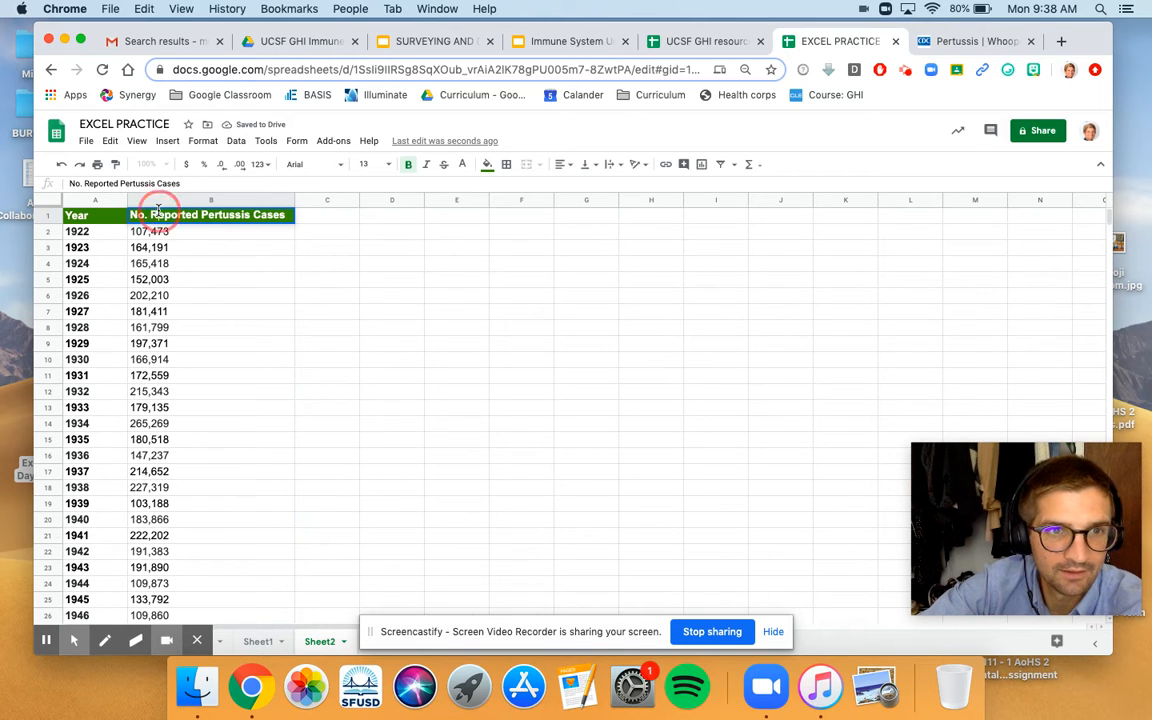
pyautogui.press('BackSpace')
pyautogui.press('BackSpace')
pyautogui.press('BackSpace')
pyautogui.press('BackSpace')
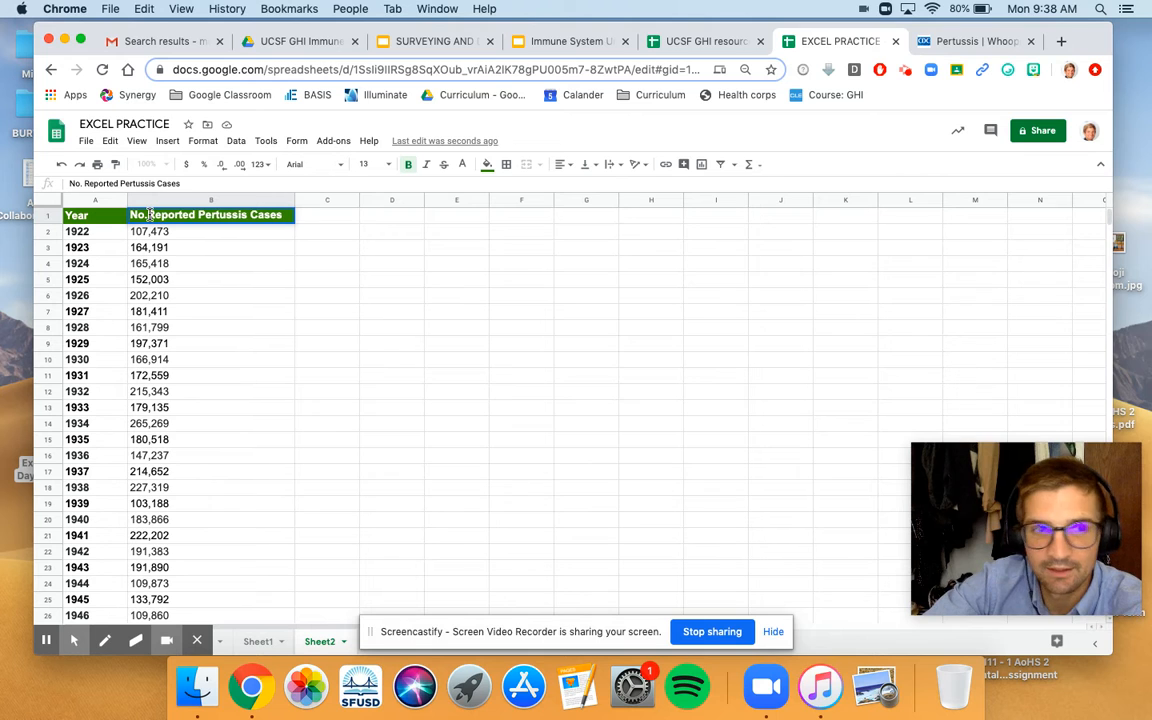
pyautogui.click(197, 280)
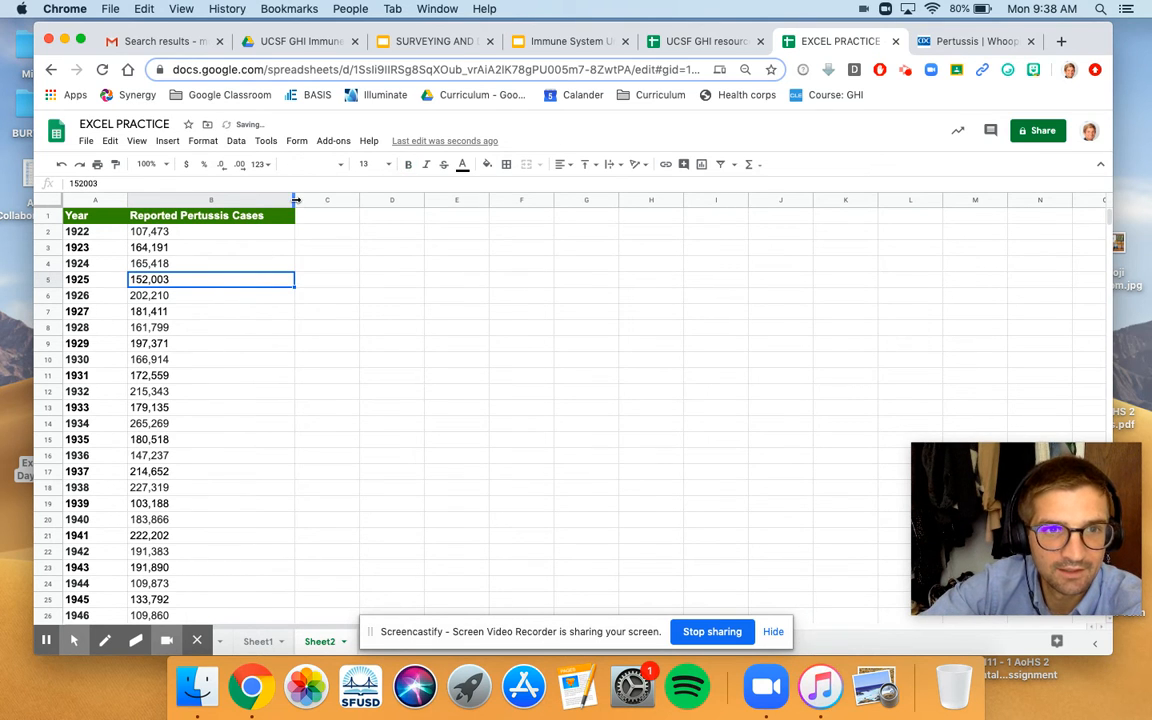
pyautogui.moveTo(295, 200); pyautogui.dragTo(273, 196)
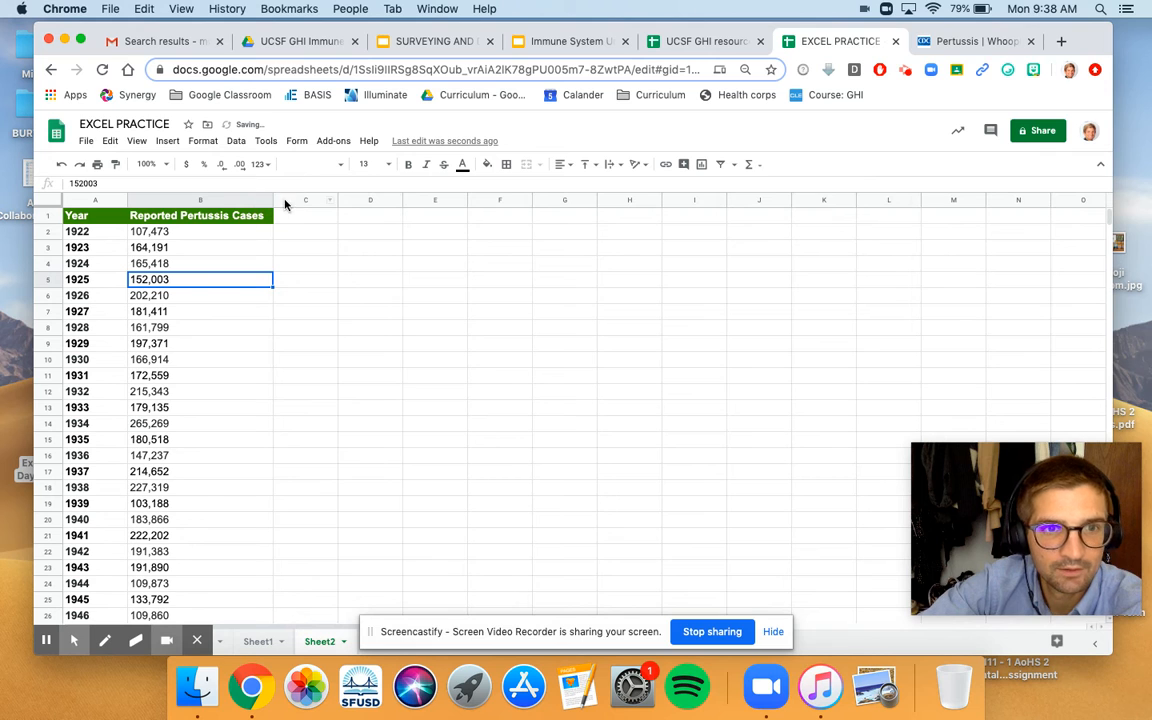
# Insert a chart based on all the data in columns A and B.
pyautogui.click(95, 200)
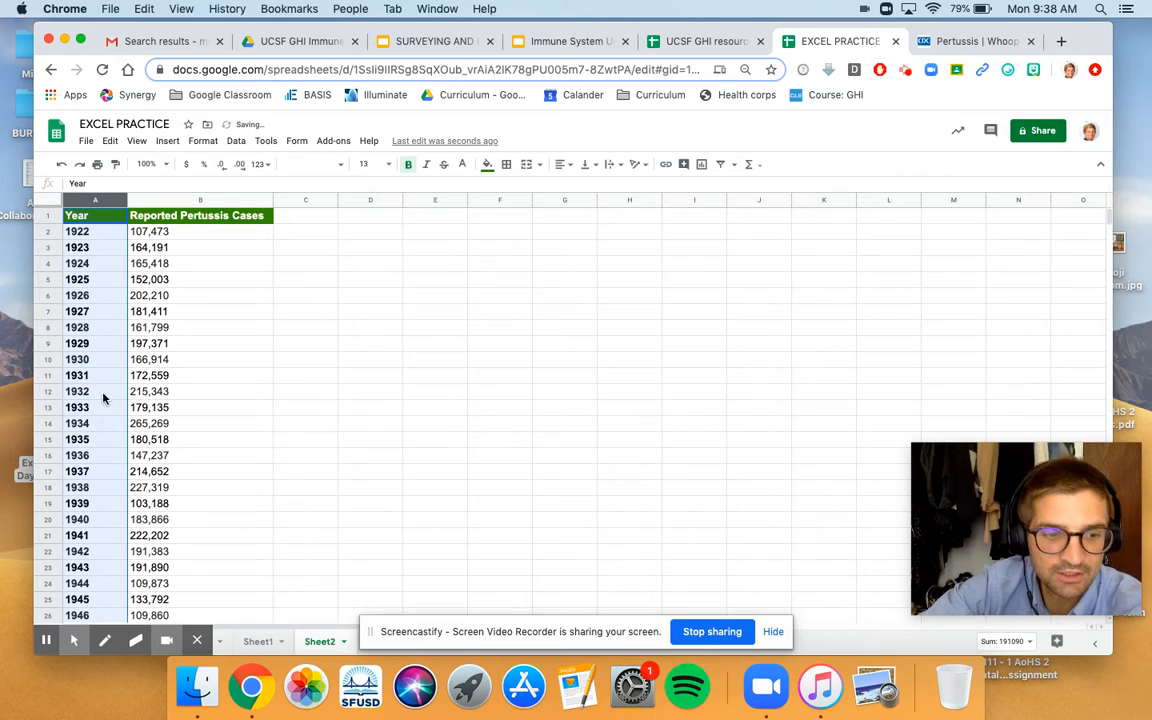
pyautogui.keyDown('shift'); pyautogui.click(213, 200); pyautogui.keyUp('shift')
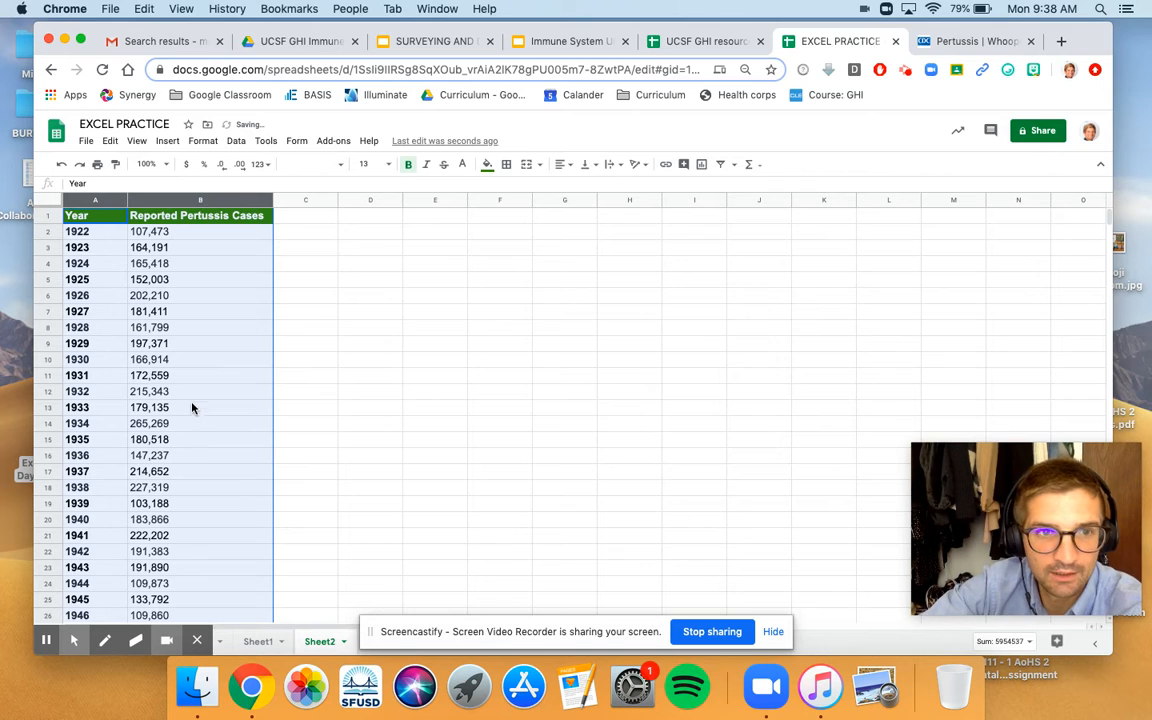
pyautogui.scroll(-5, 202, 362)
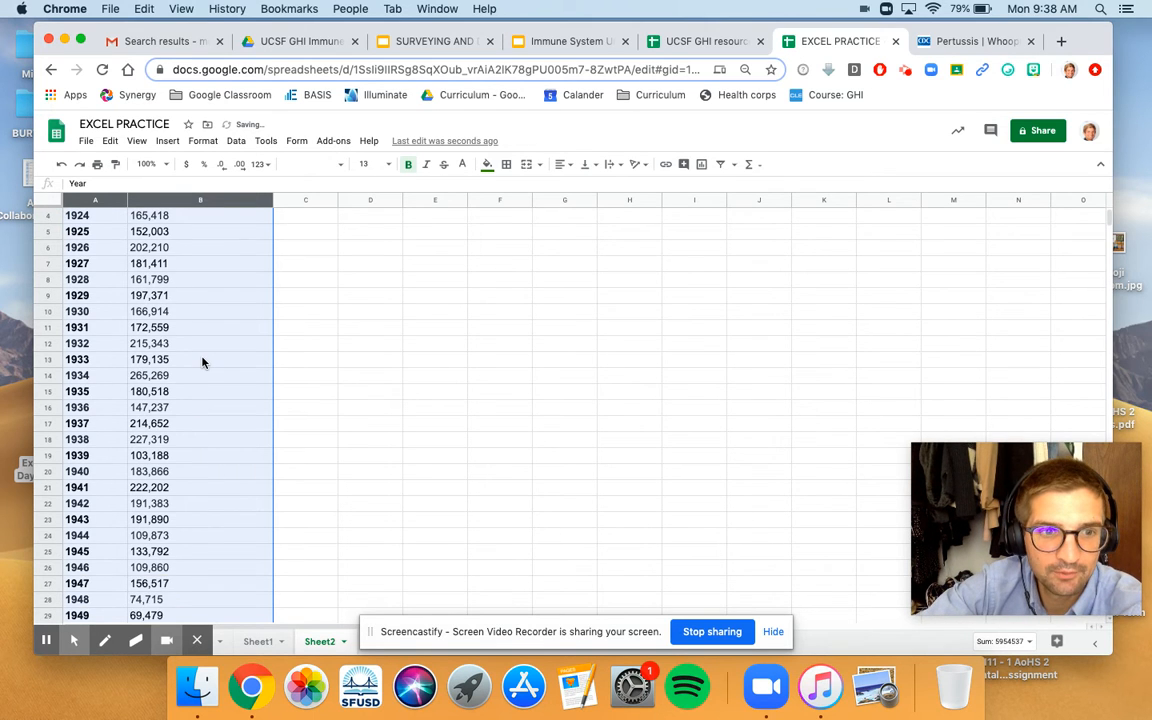
pyautogui.scroll(3, 202, 362)
pyautogui.hscroll(2, 202, 362)
pyautogui.scroll(2, 202, 362)
pyautogui.hscroll(-2, 202, 362)
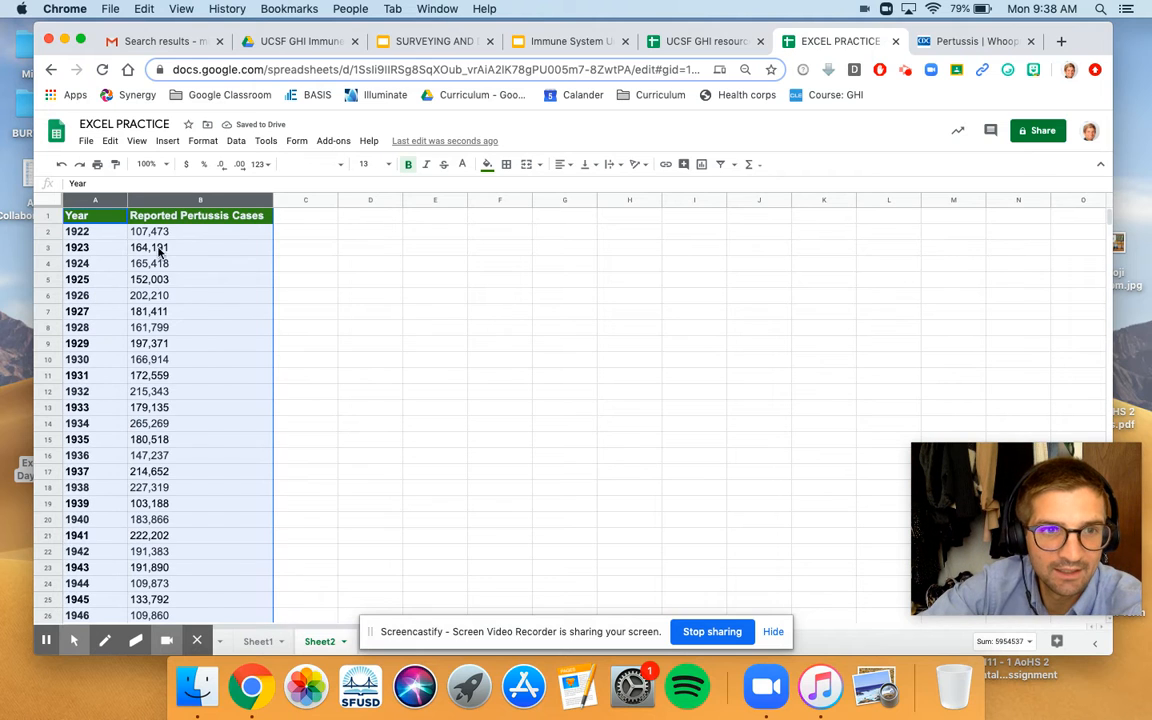
pyautogui.click(238, 142)
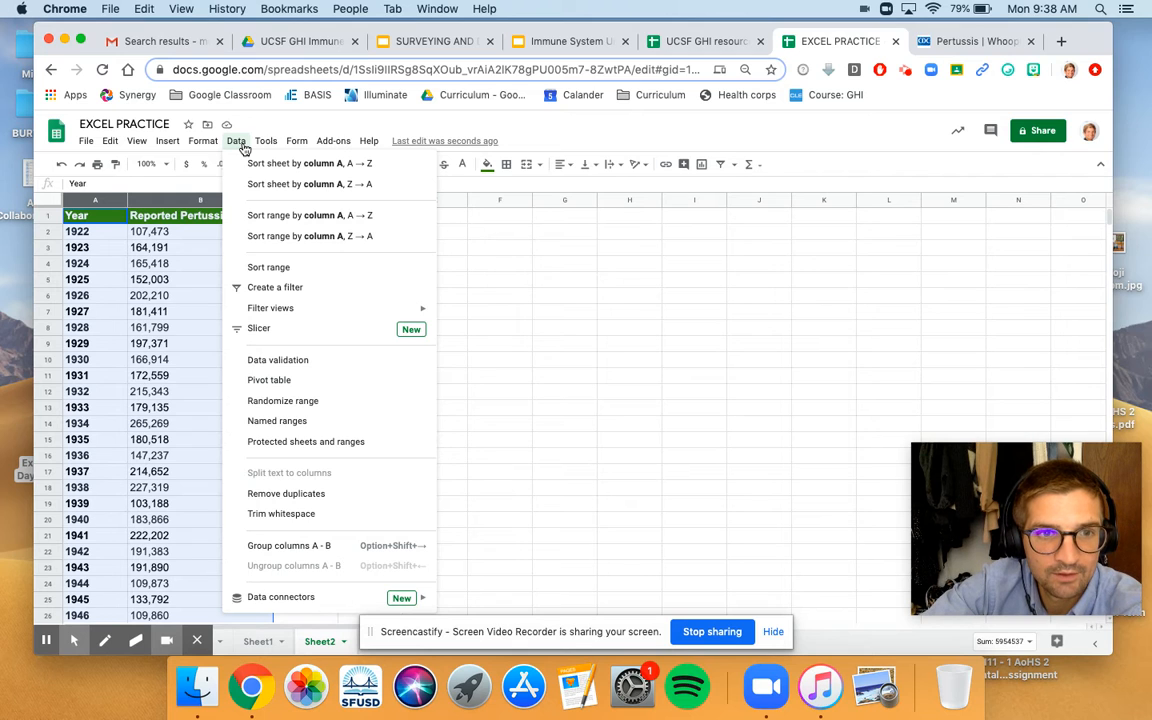
pyautogui.moveTo(208, 142)
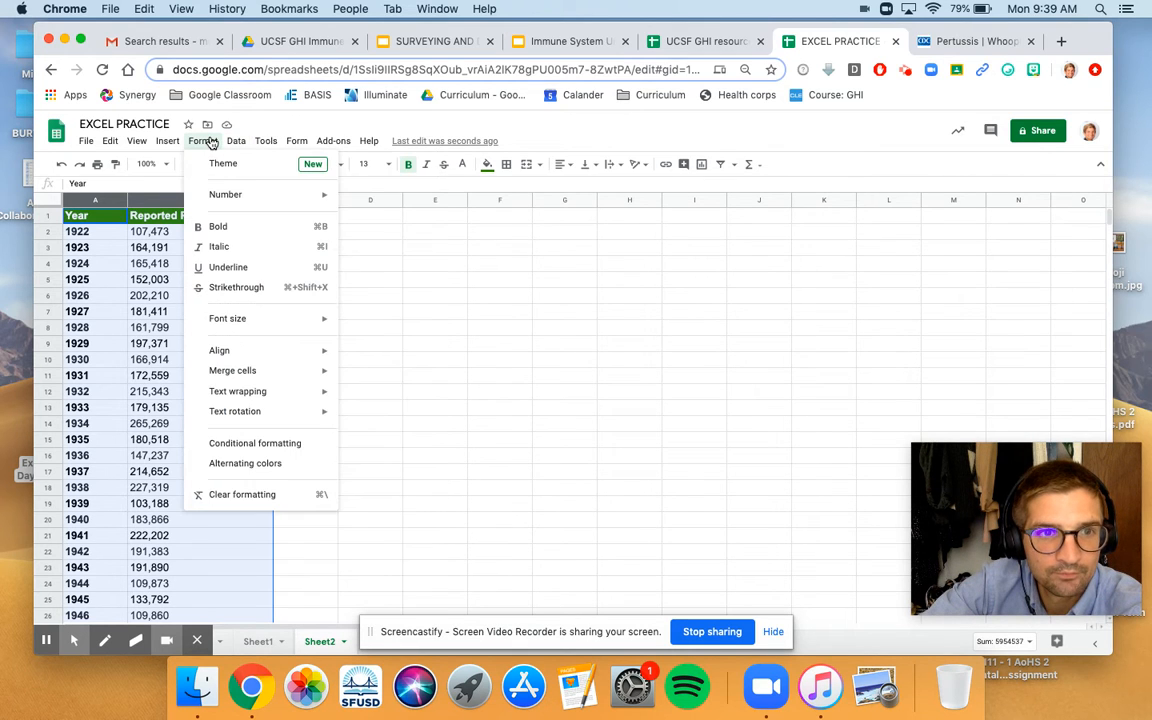
pyautogui.moveTo(162, 142)
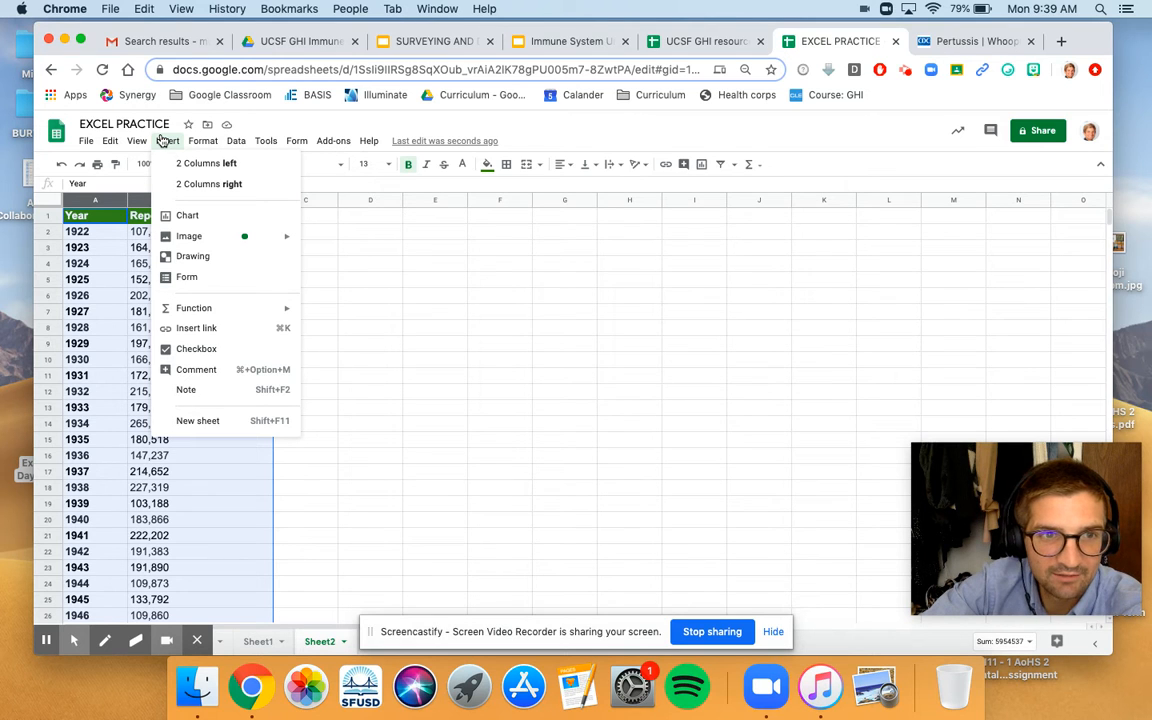
pyautogui.click(187, 218)
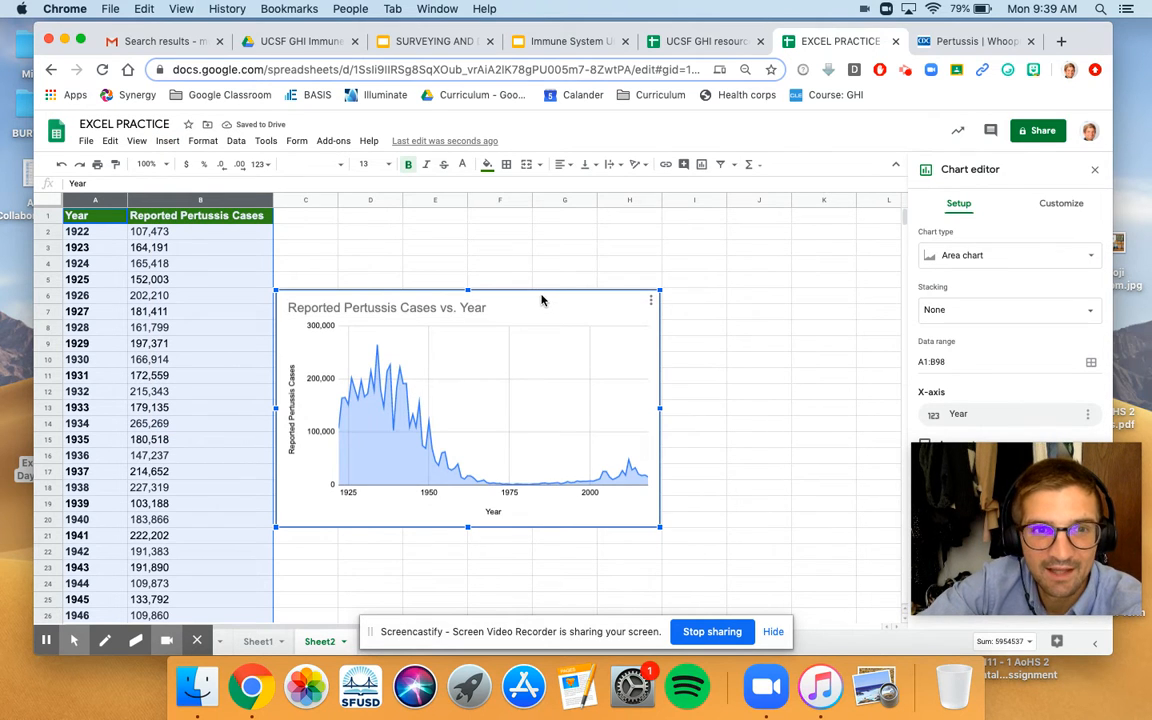
# Move the chart up and slightly away from the data so its upper edge sits in about row 3.
pyautogui.moveTo(537, 300); pyautogui.dragTo(584, 262)
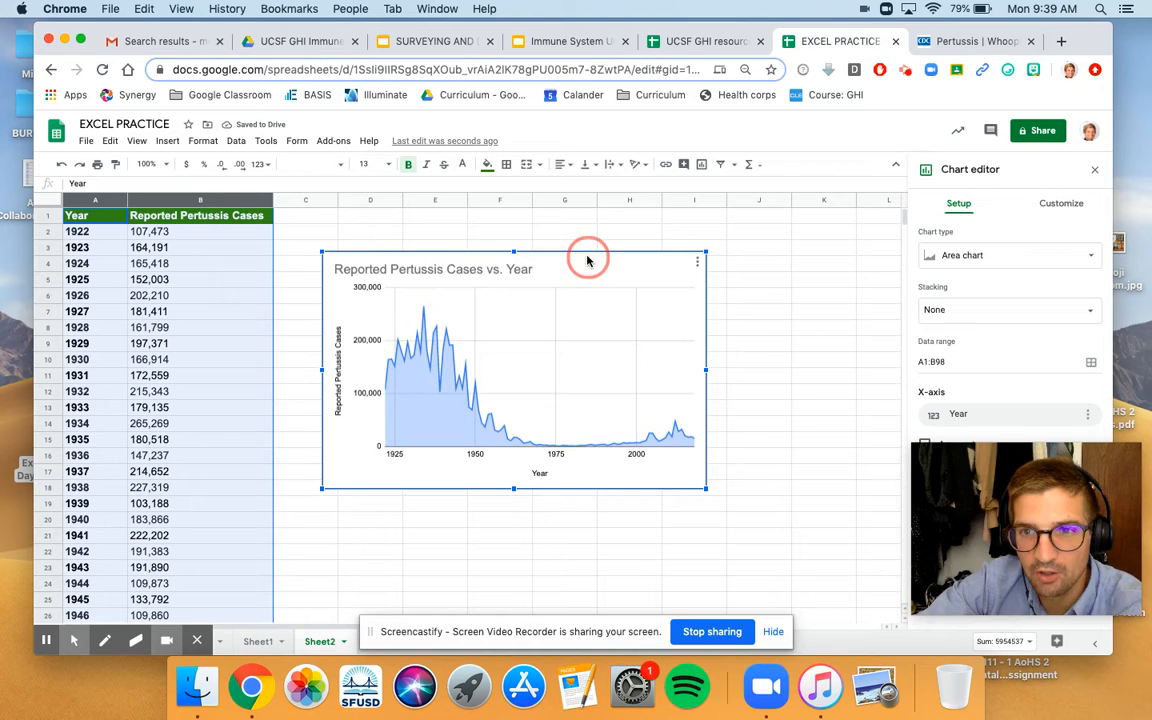
pyautogui.moveTo(1056, 473); pyautogui.dragTo(351, 113)
pyautogui.moveTo(203, 40); pyautogui.dragTo(175, 53)
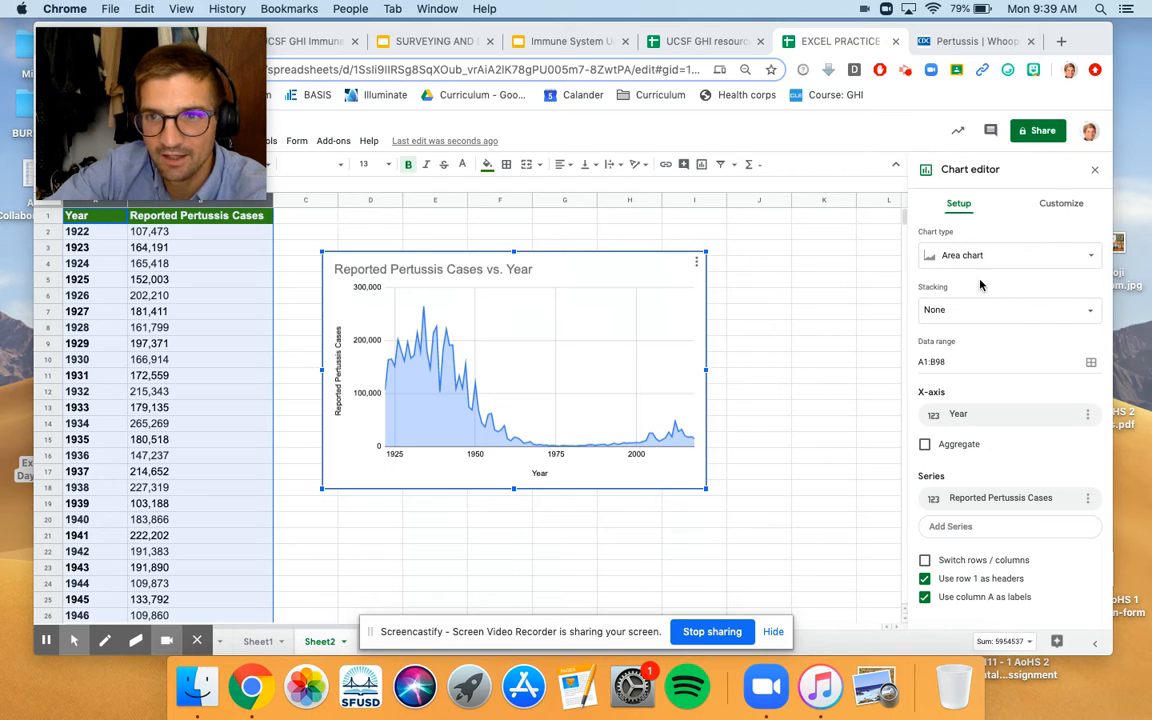
# Close the chart editor and reopen it for the pertussis chart.
pyautogui.click(1094, 171)
pyautogui.click(689, 269)
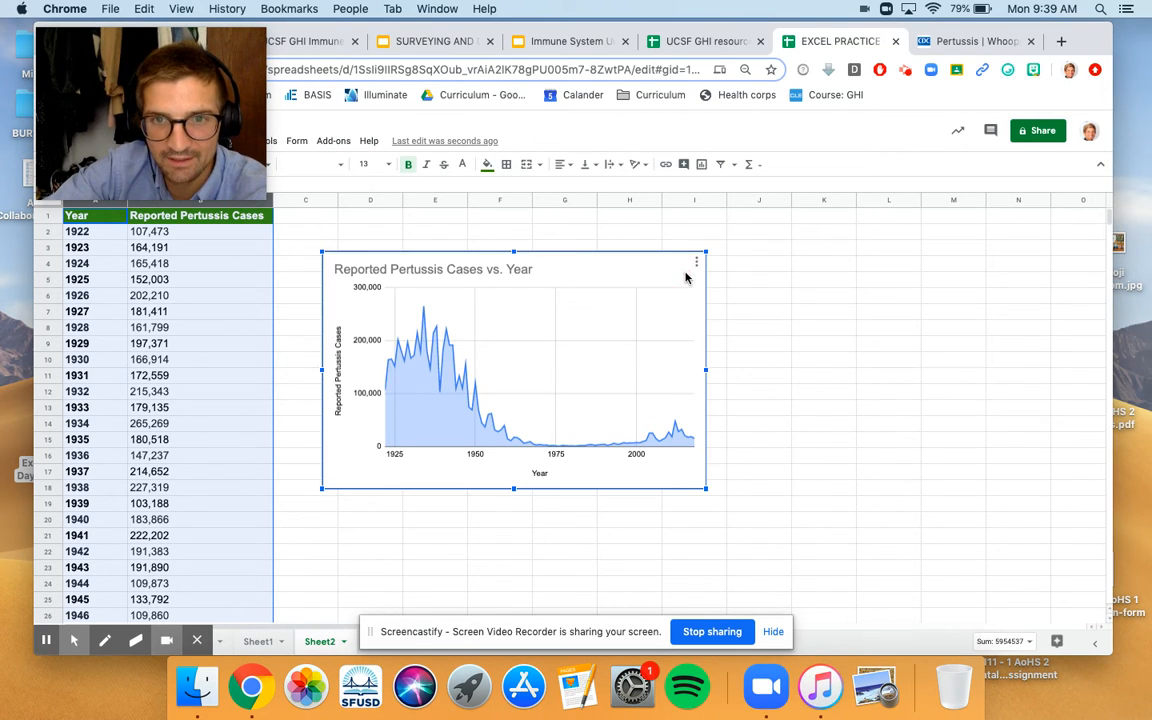
pyautogui.click(697, 264)
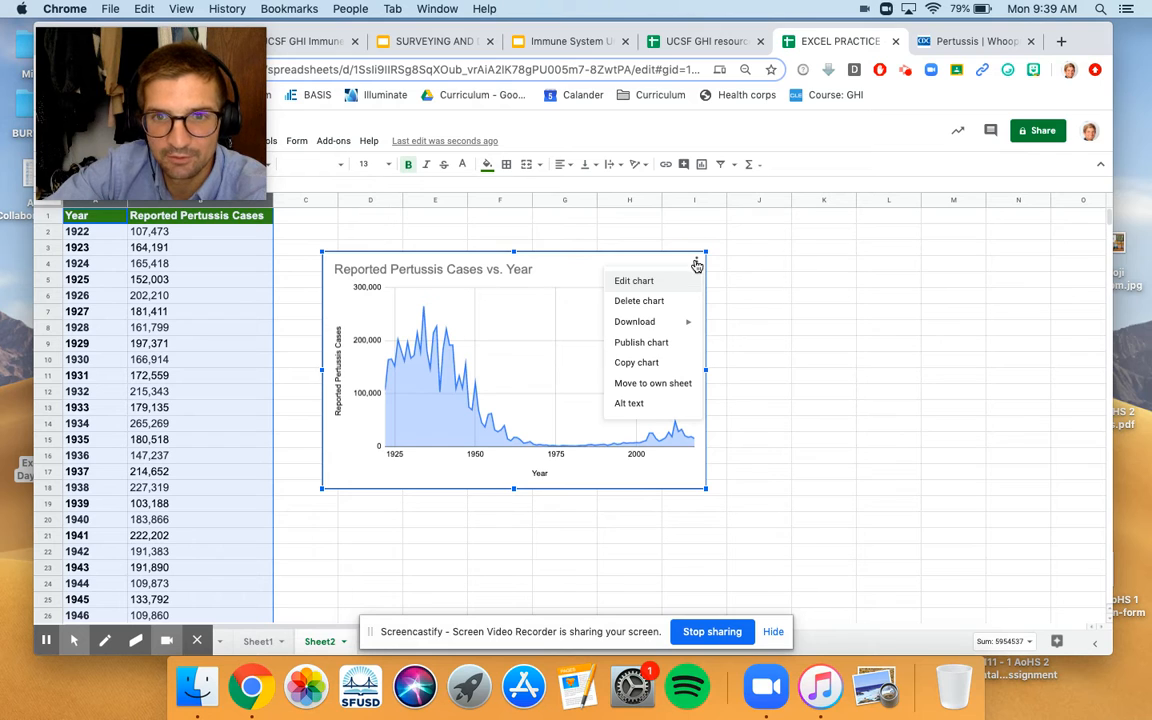
pyautogui.click(648, 283)
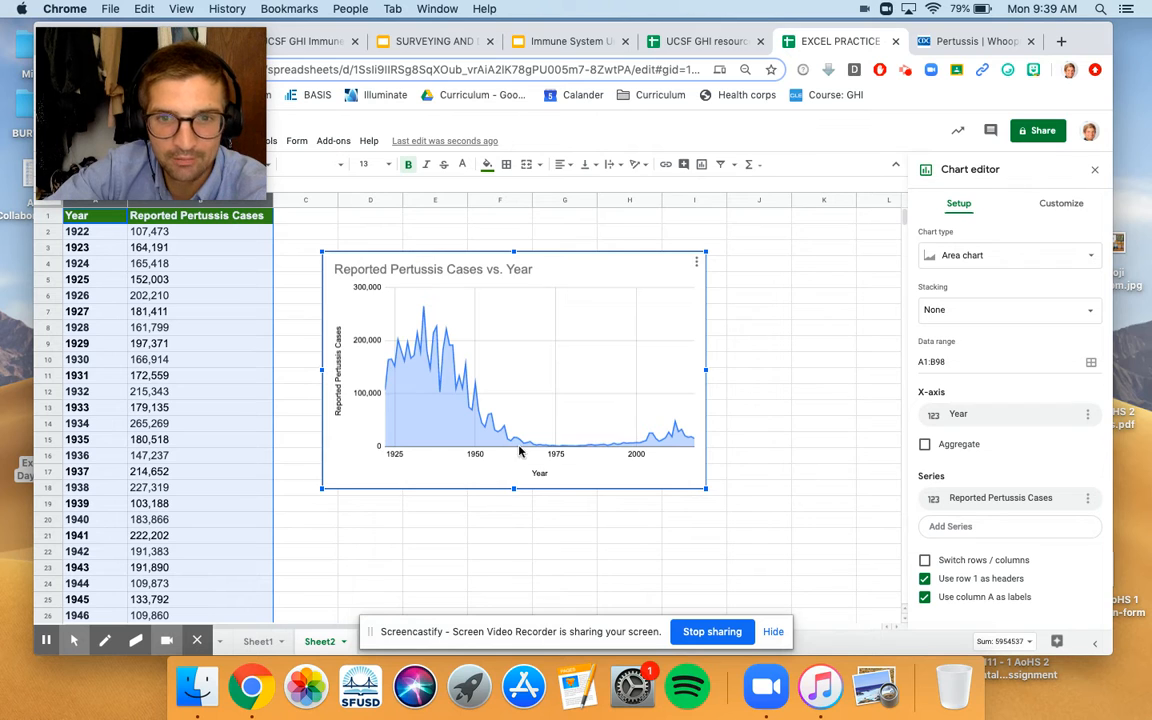
# Enlarge the chart so it extends into about column J and row 19, and reopen its chart editor.
pyautogui.moveTo(707, 490); pyautogui.dragTo(740, 509)
pyautogui.click(780, 488)
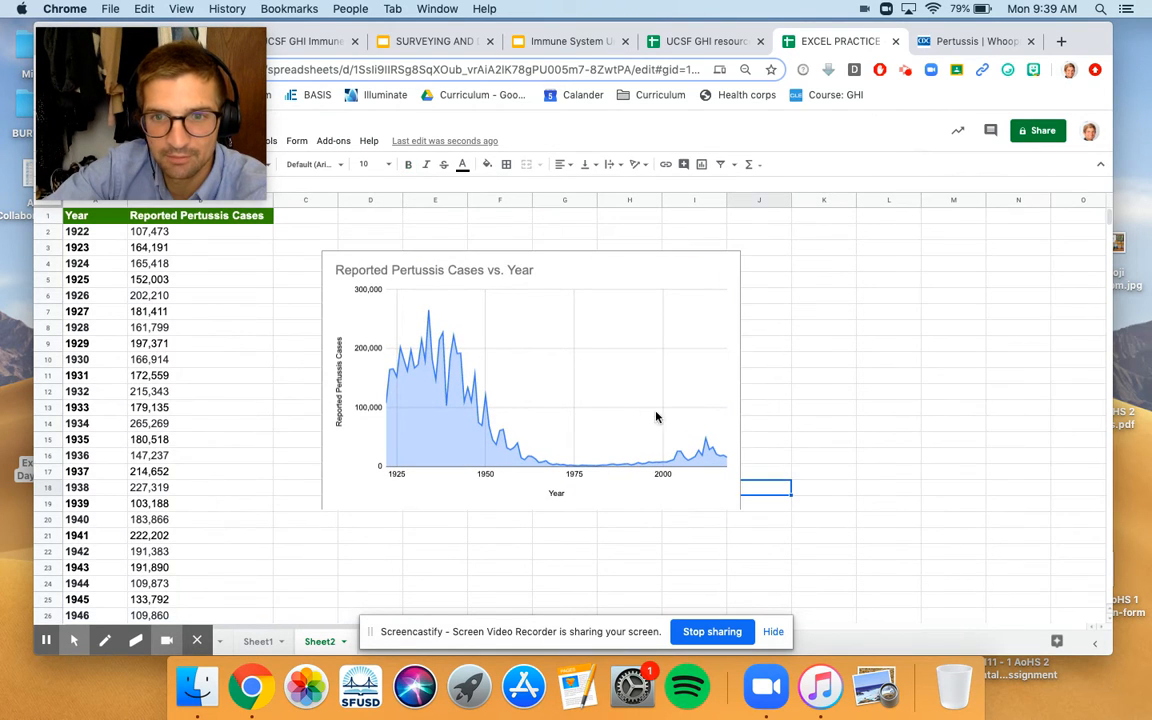
pyautogui.click(638, 406)
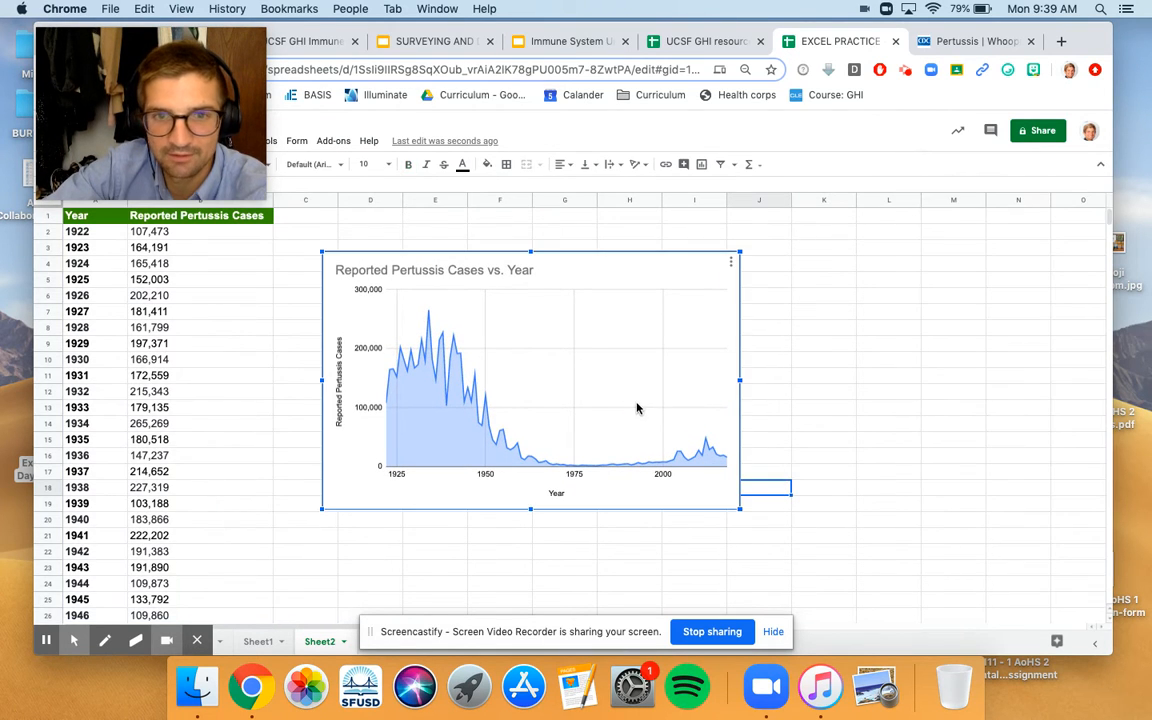
pyautogui.click(733, 264)
pyautogui.click(726, 280)
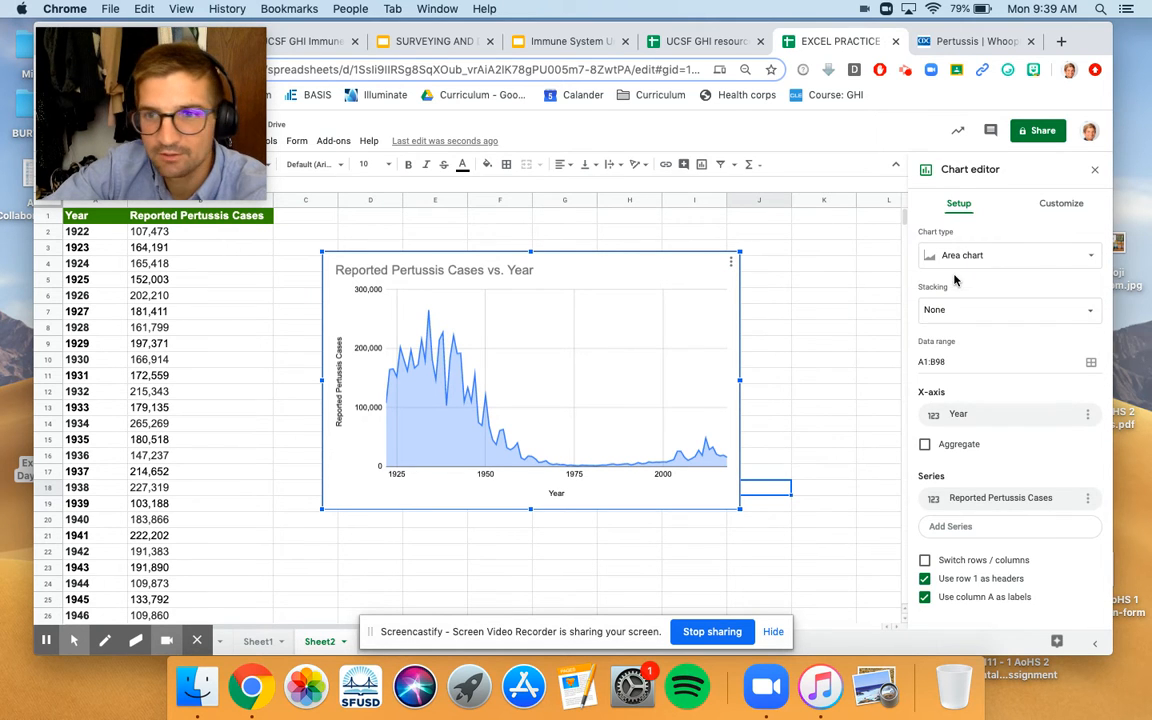
# Try the column, line and smooth line chart types on the pertussis chart.
pyautogui.click(980, 258)
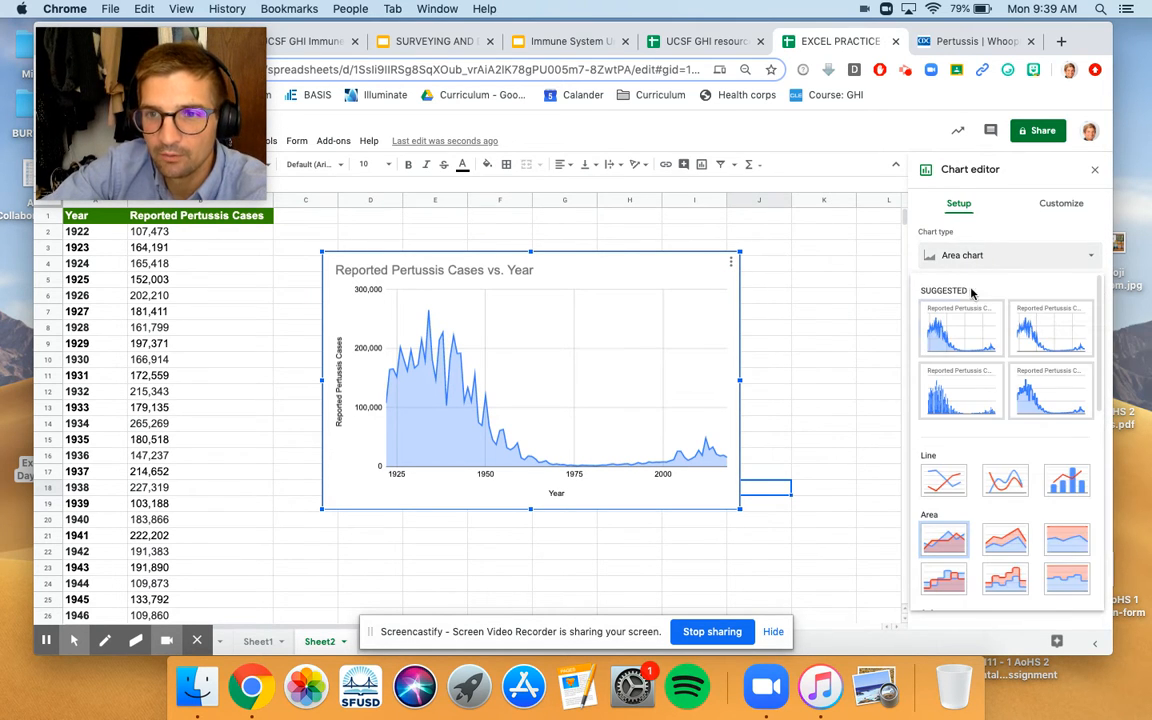
pyautogui.click(958, 390)
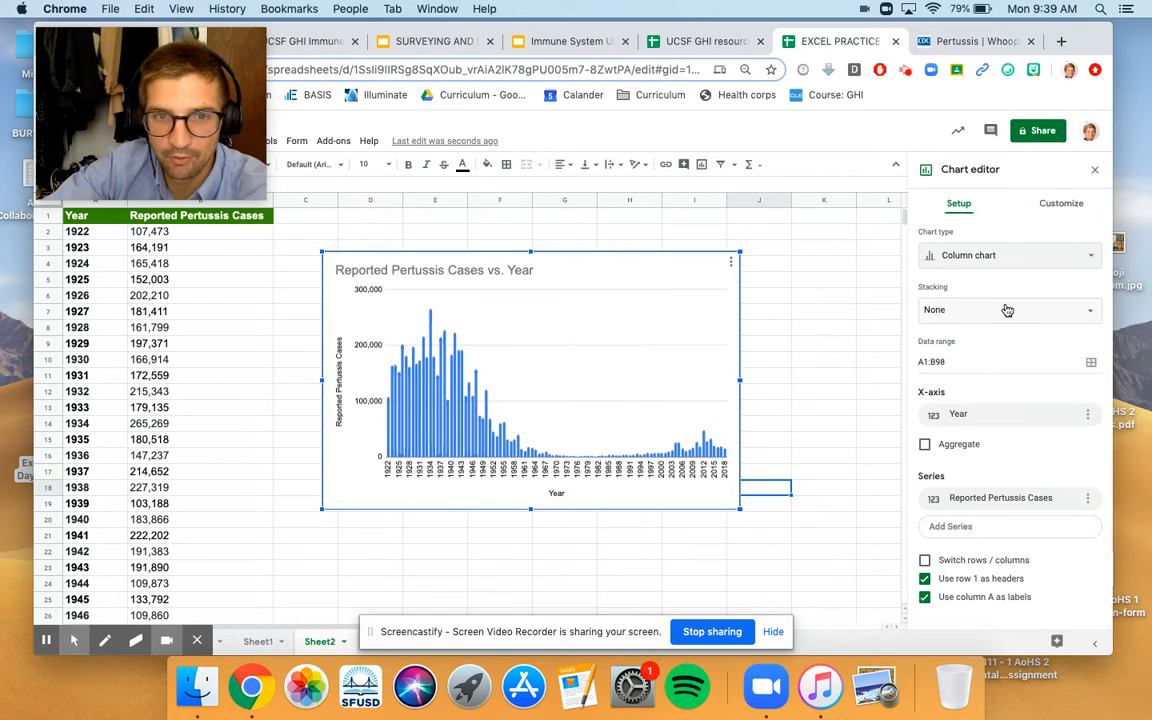
pyautogui.click(1018, 257)
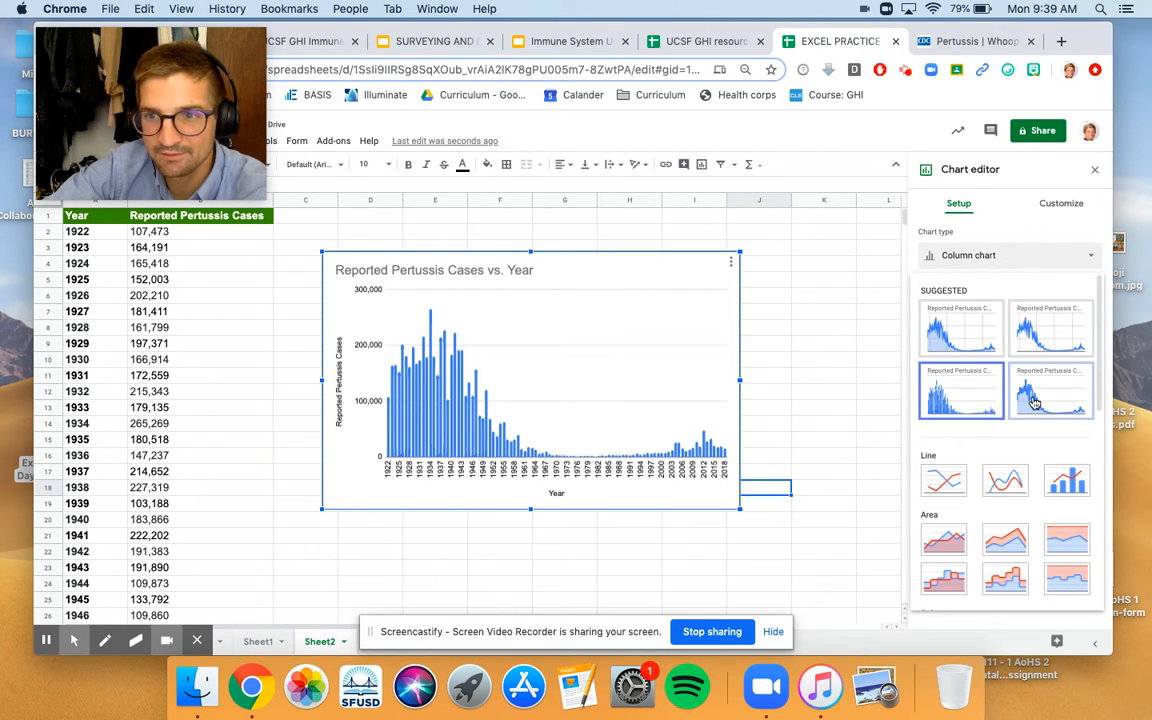
pyautogui.click(1050, 333)
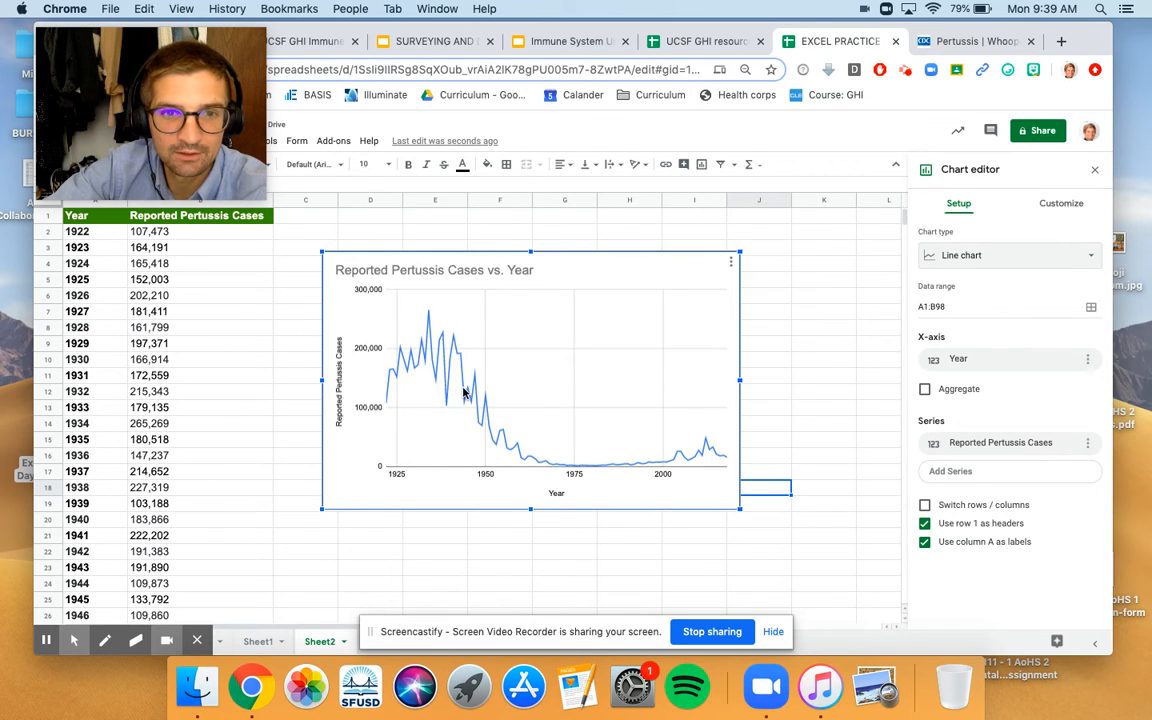
pyautogui.click(1055, 258)
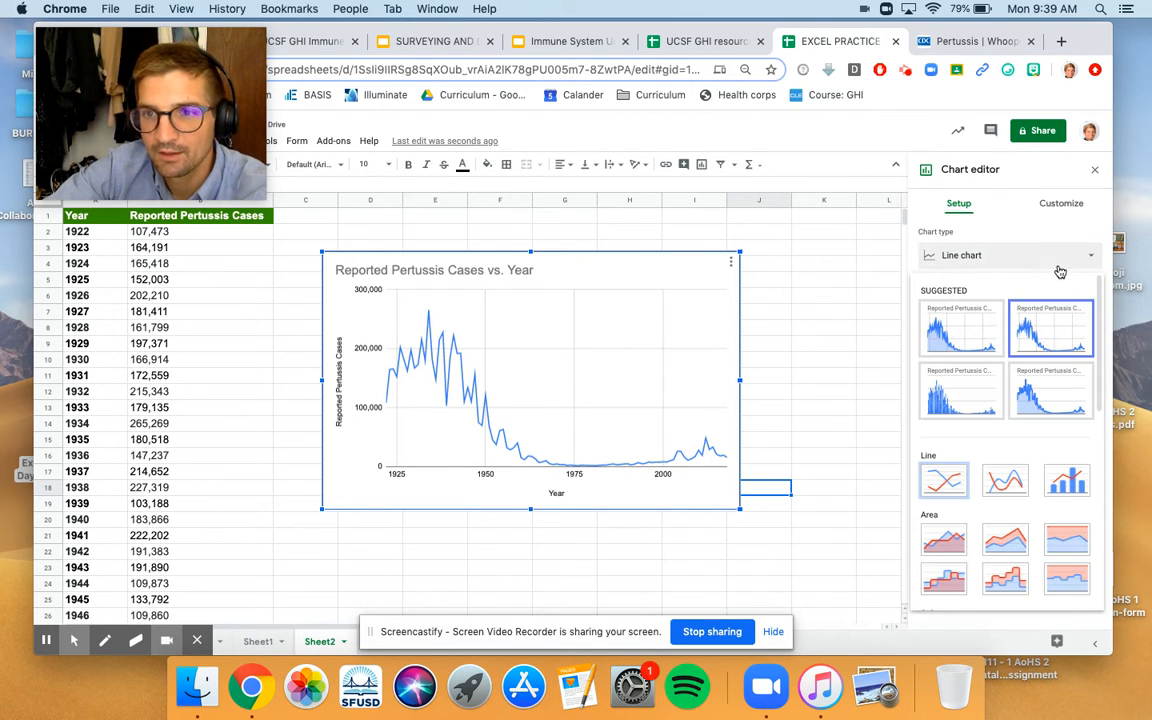
pyautogui.click(1005, 481)
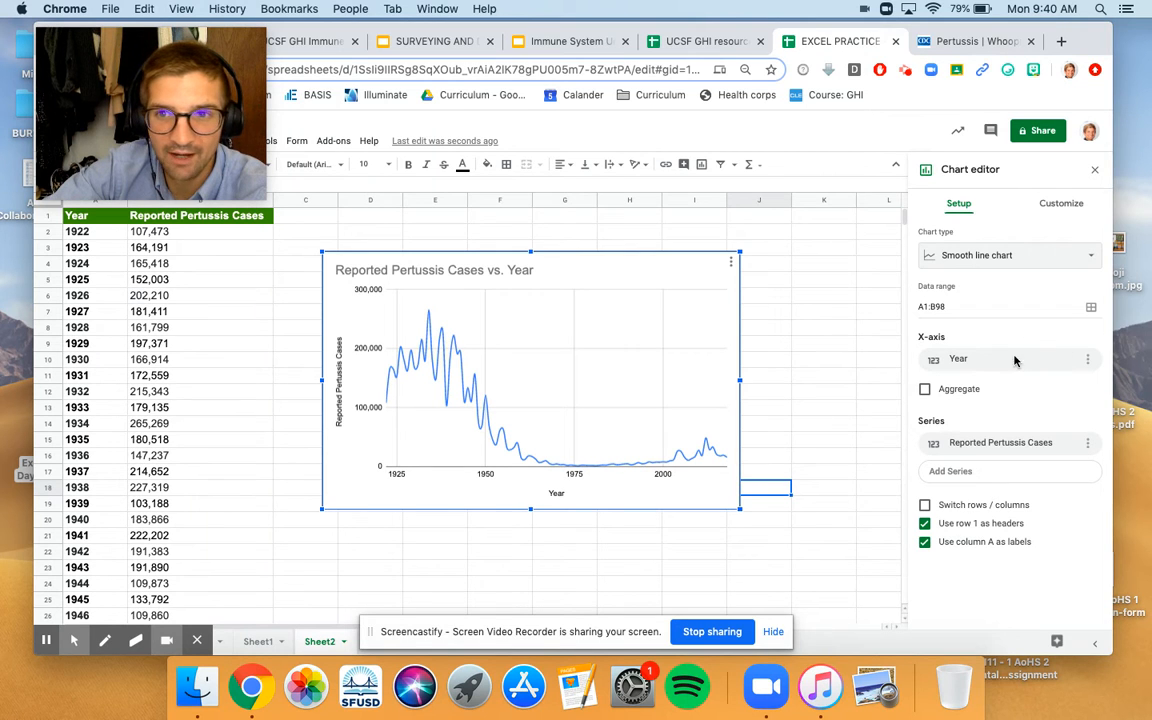
# Try the 100% stacked area, stepped area and line chart types on the pertussis chart.
pyautogui.click(1021, 257)
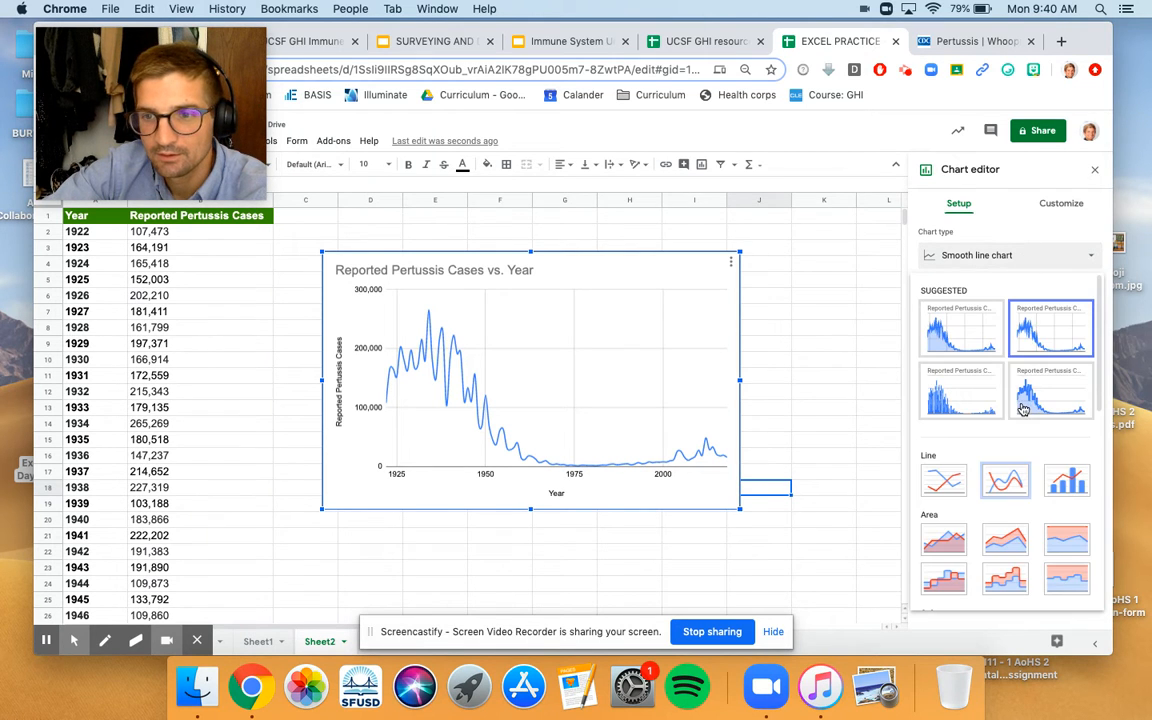
pyautogui.click(1062, 550)
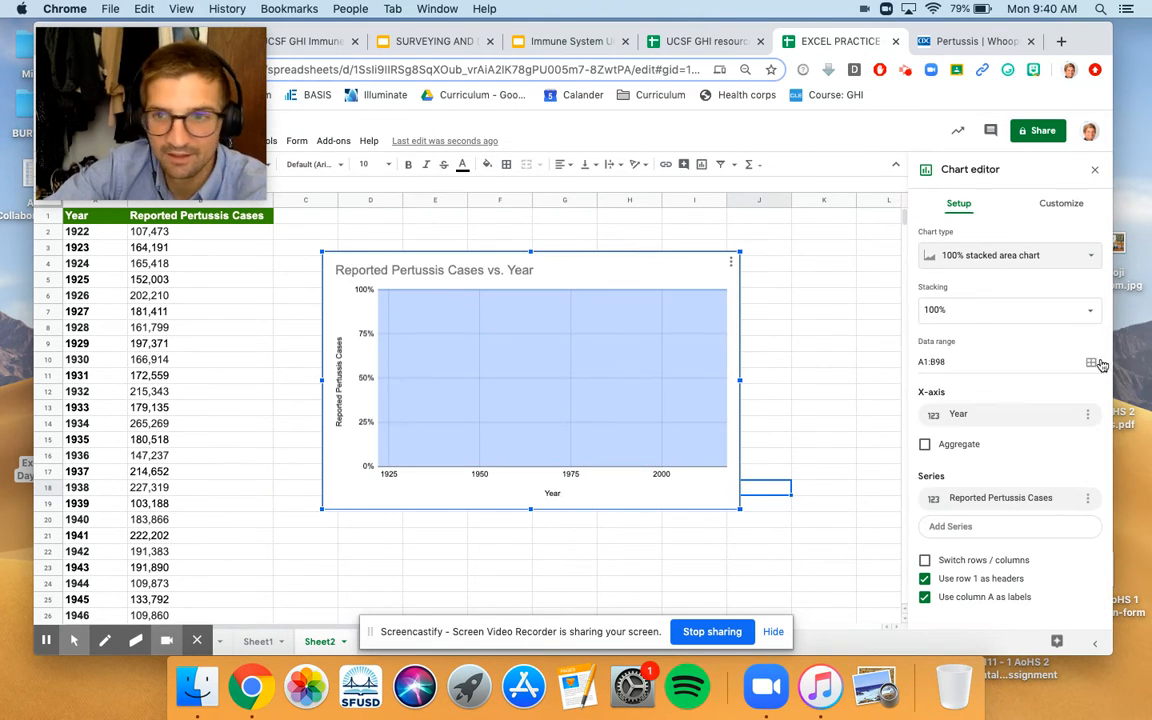
pyautogui.click(1028, 256)
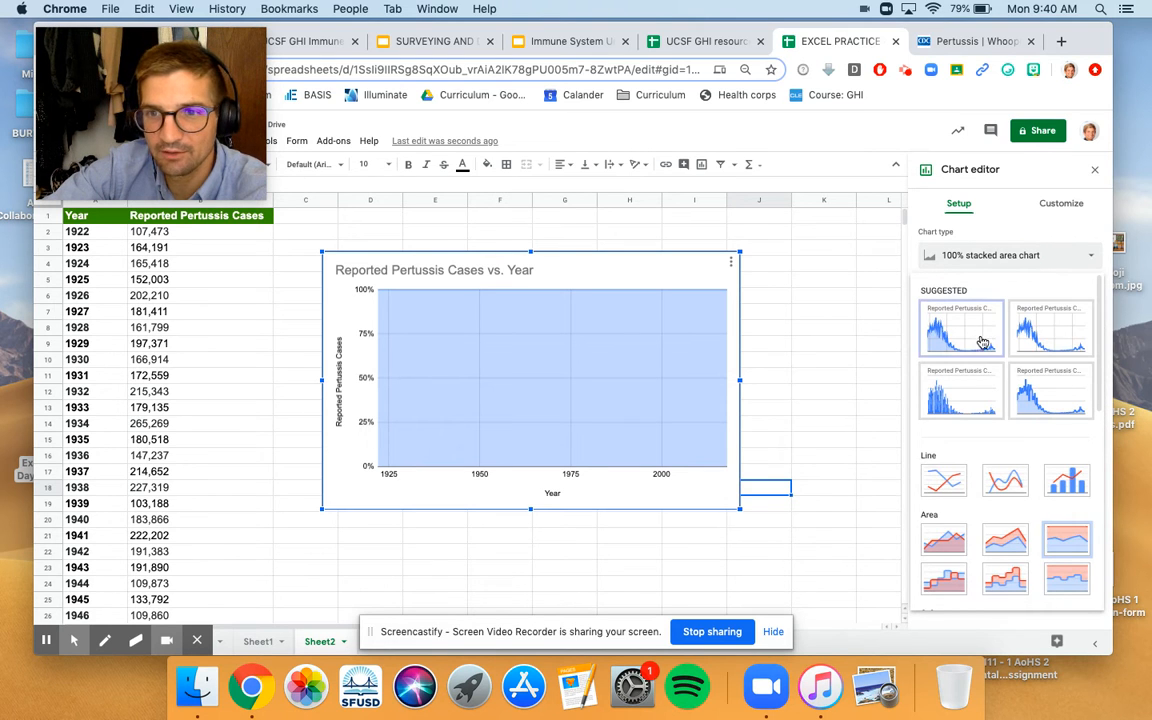
pyautogui.click(1048, 390)
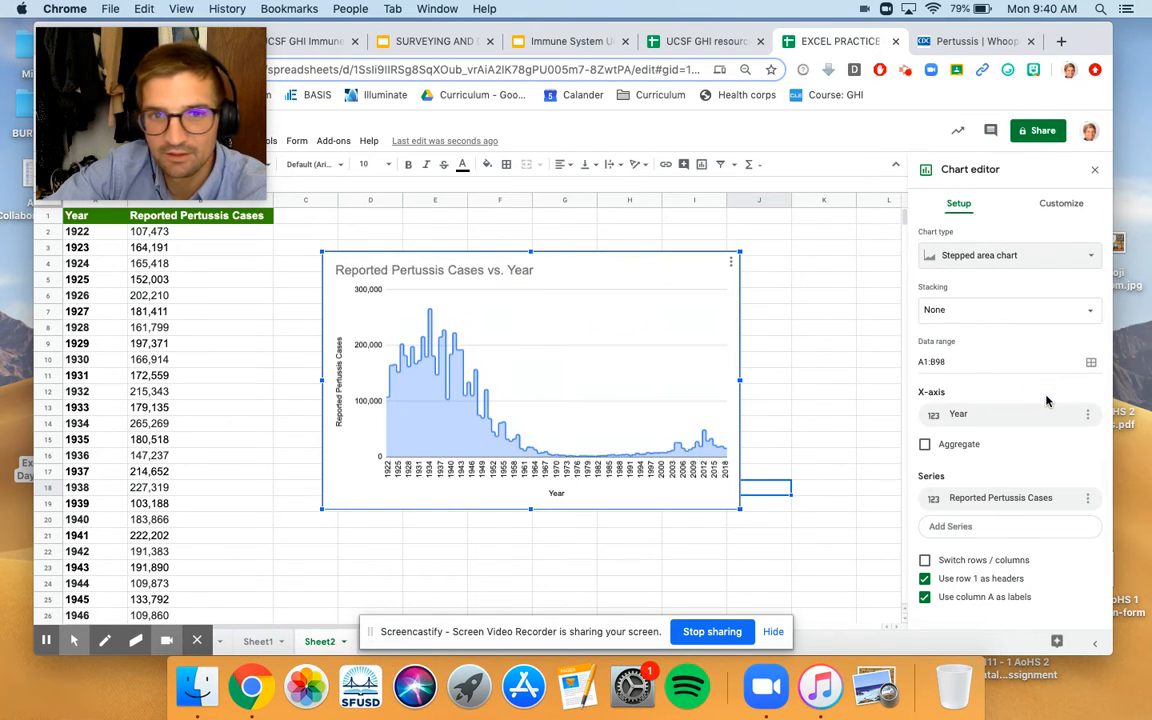
pyautogui.click(951, 257)
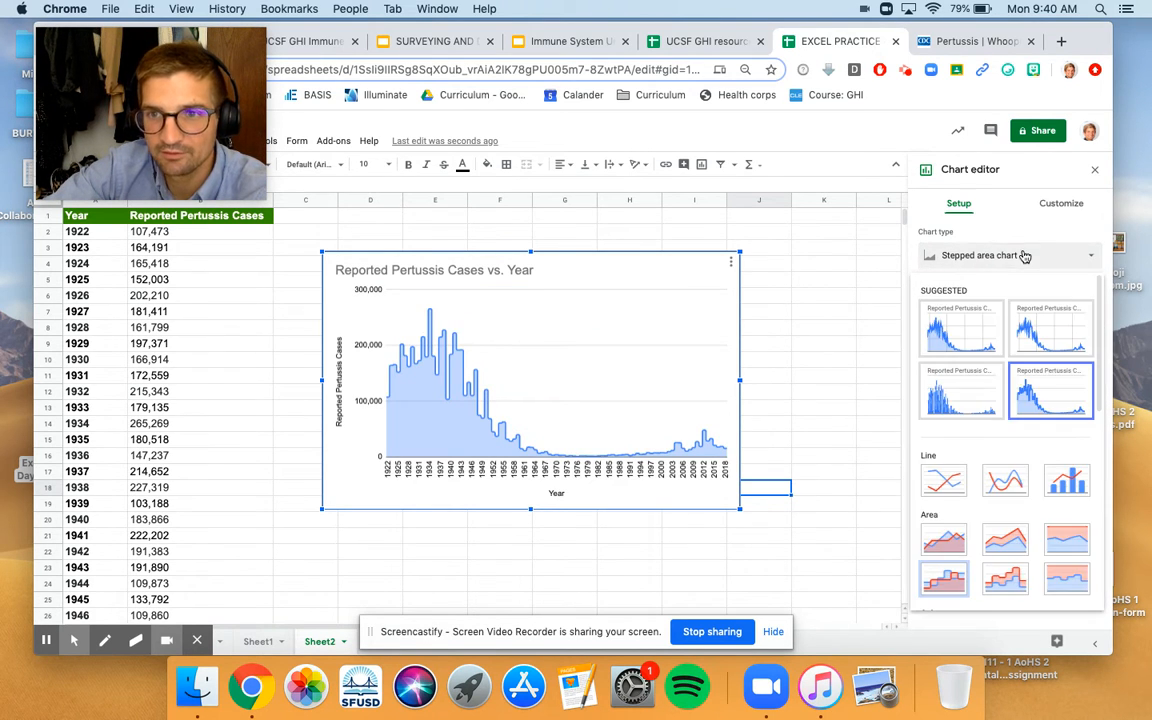
pyautogui.click(1021, 327)
# Set the chart type to Area chart and turn on Aggregate for the Year x-axis.
pyautogui.click(992, 257)
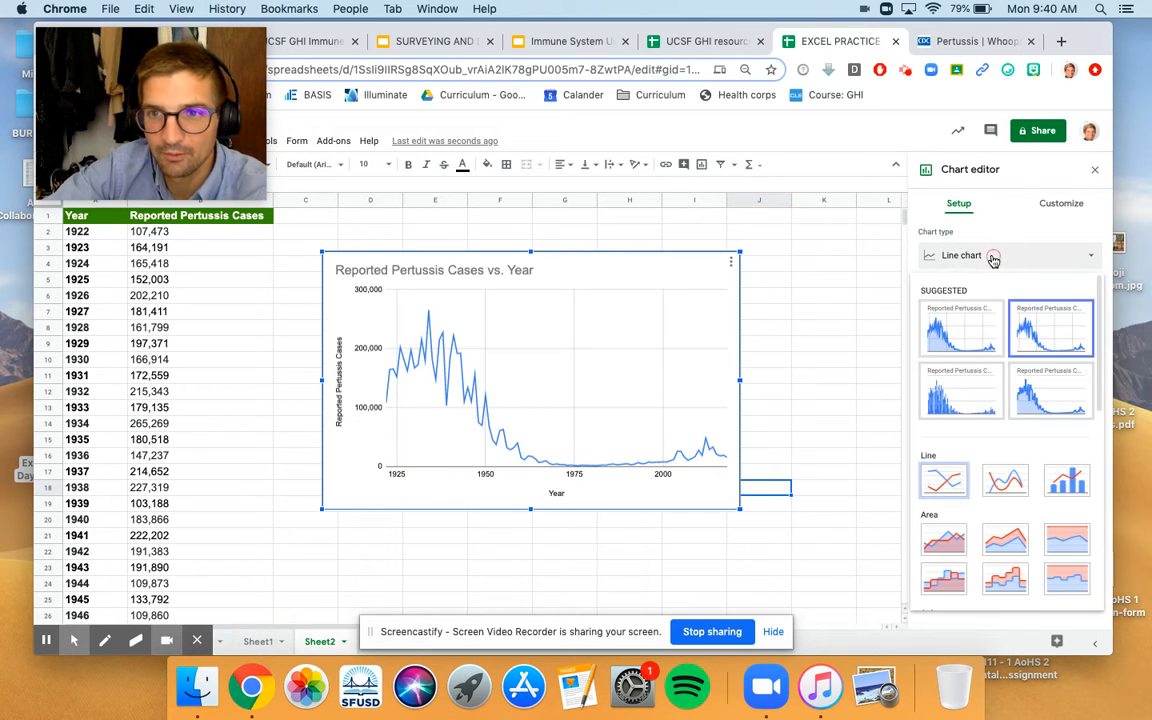
pyautogui.click(961, 327)
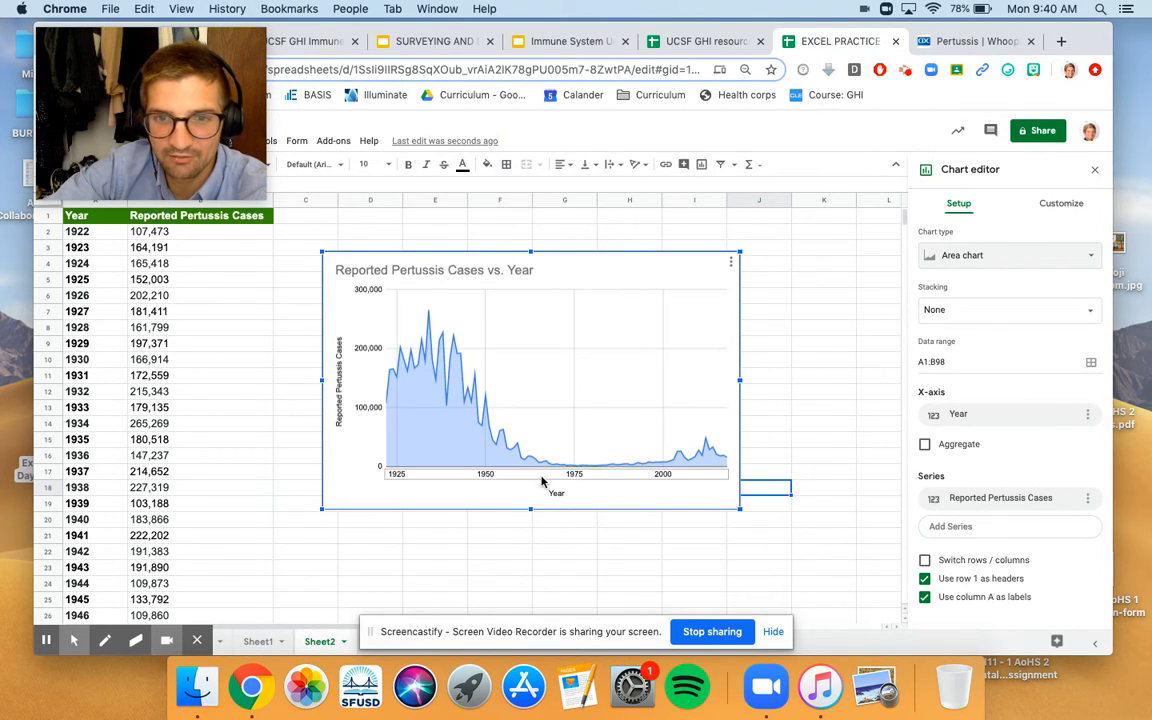
pyautogui.click(925, 445)
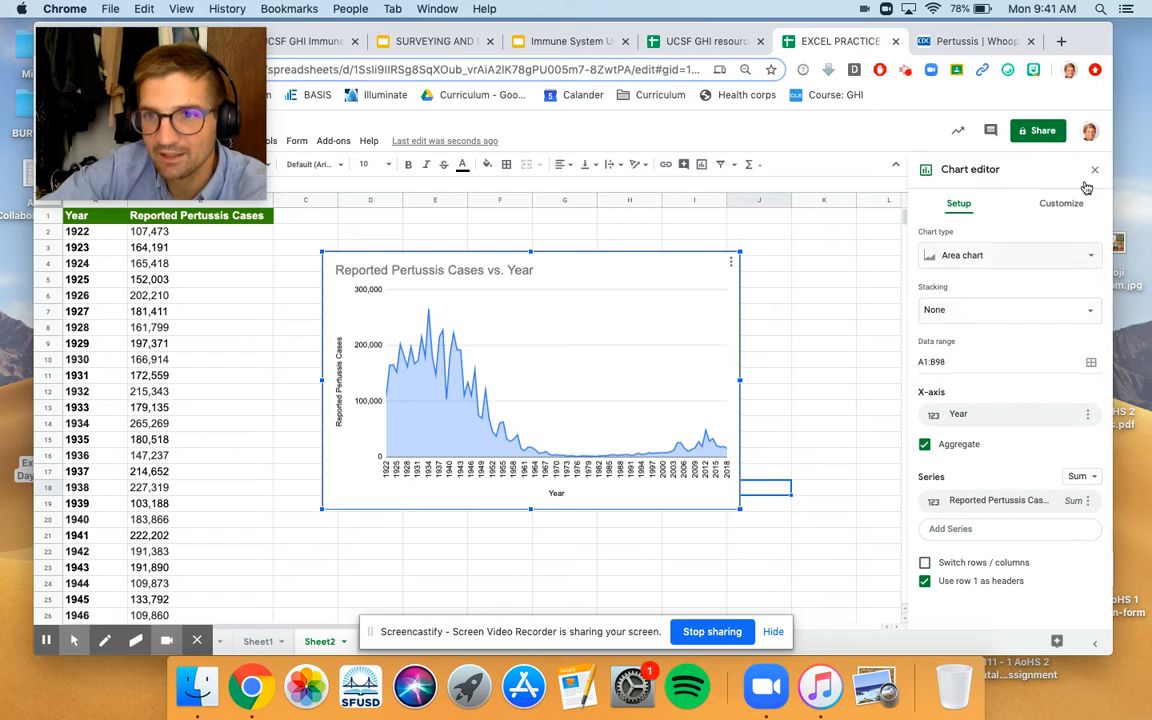
# Try an orange background color in the chart style settings and set it back to white.
pyautogui.click(1050, 221)
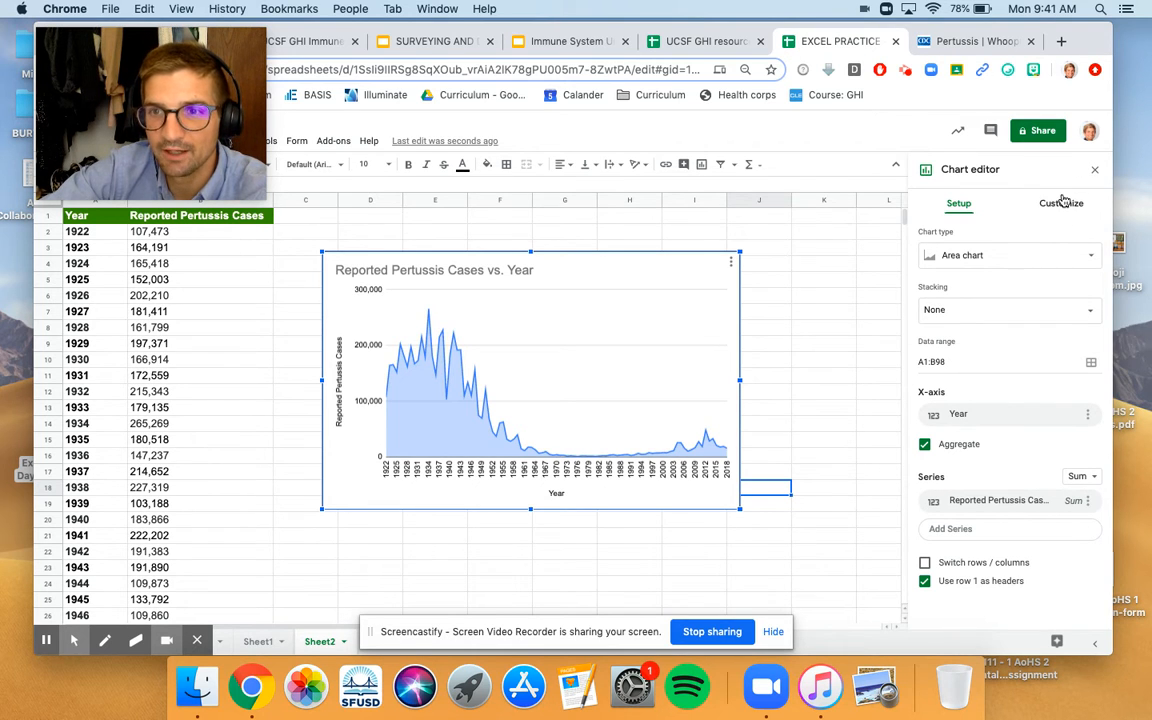
pyautogui.click(1050, 207)
pyautogui.click(927, 238)
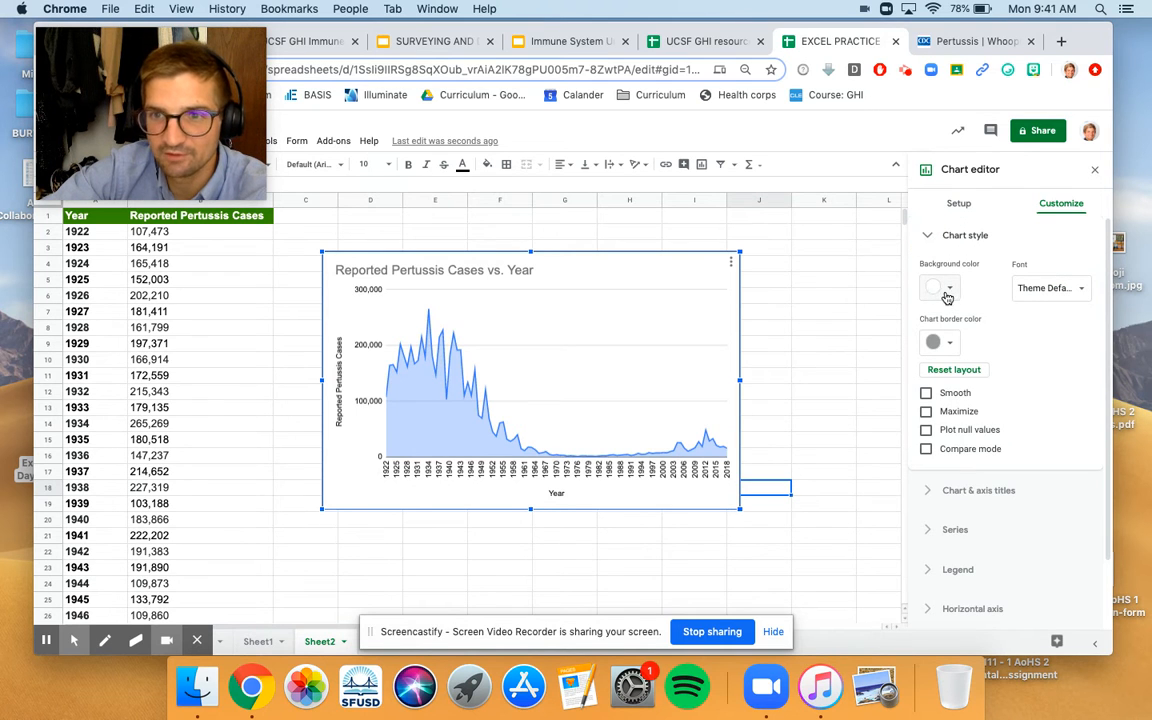
pyautogui.click(945, 292)
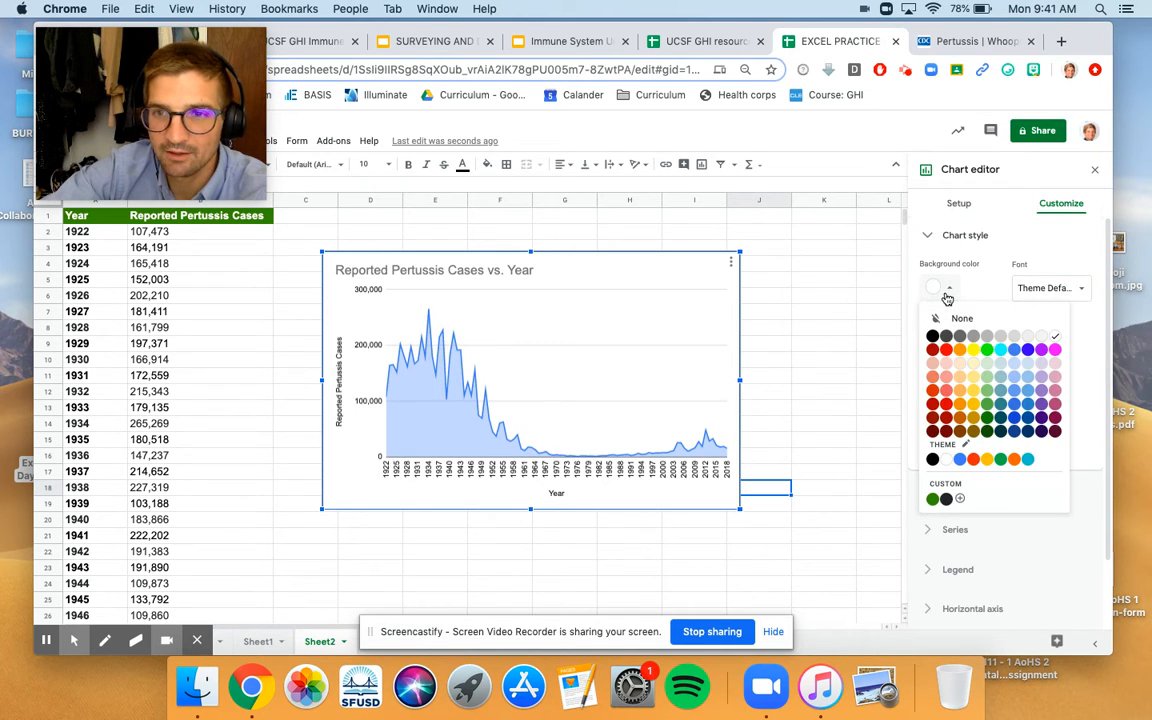
pyautogui.click(1056, 338)
pyautogui.click(934, 288)
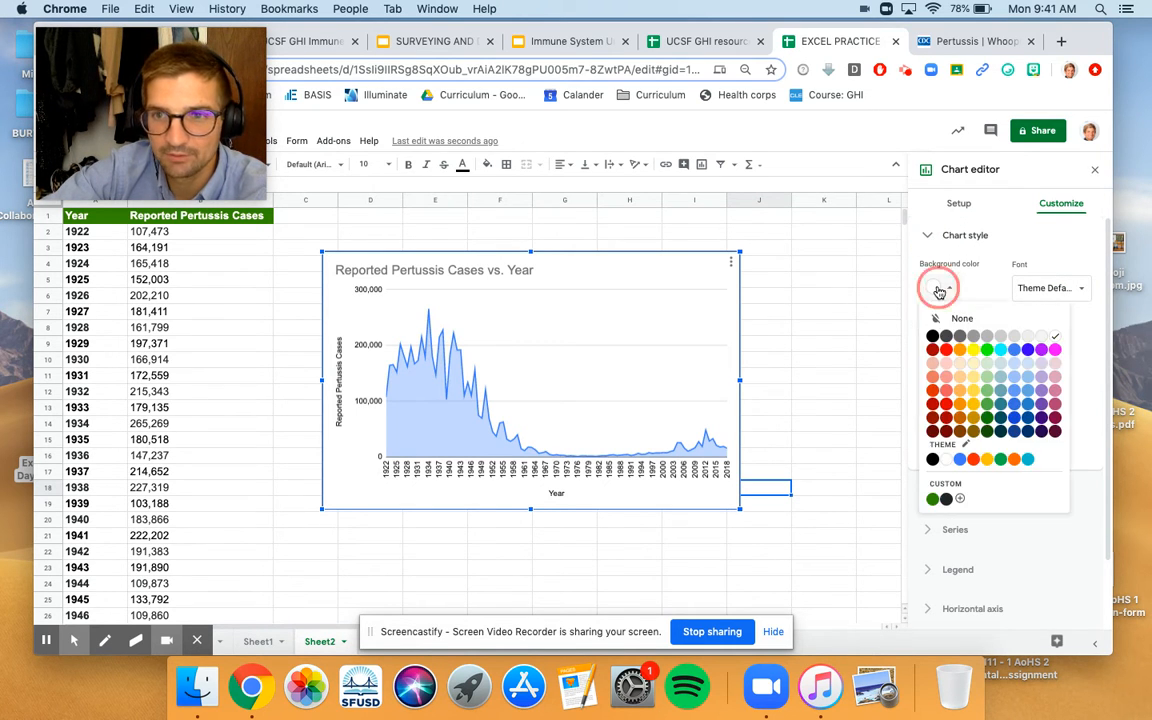
pyautogui.click(966, 350)
pyautogui.click(934, 288)
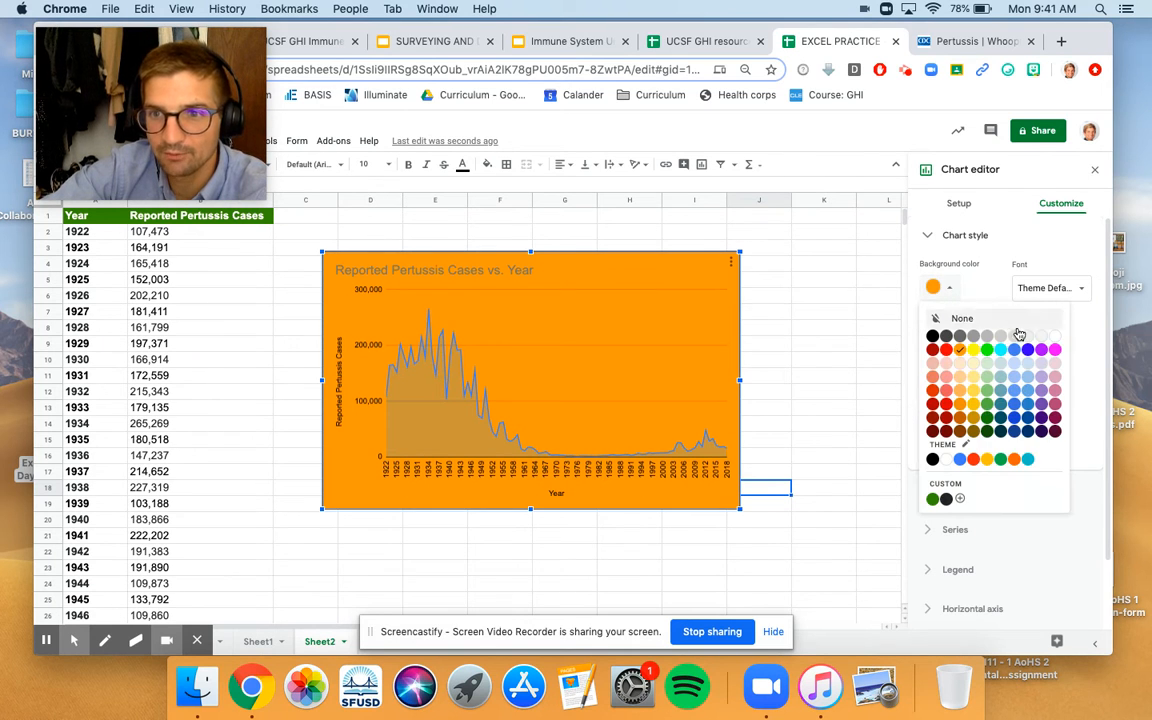
pyautogui.click(1051, 340)
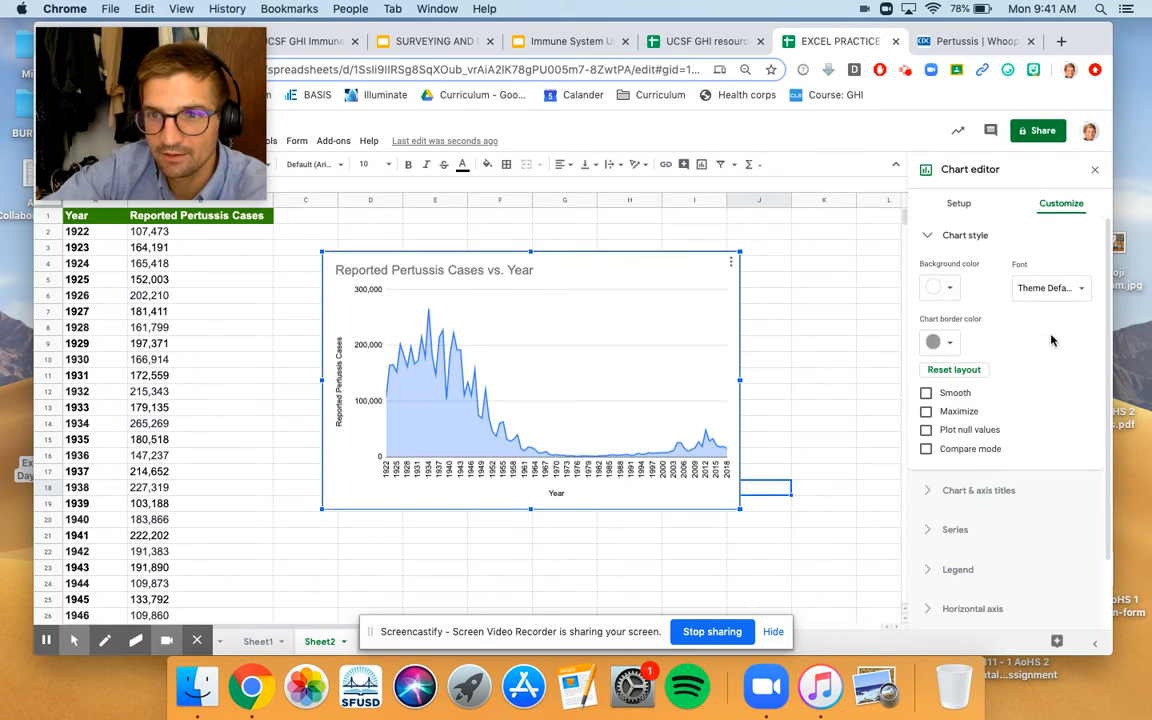
# Set the chart border color to black and close the chart editor.
pyautogui.click(951, 344)
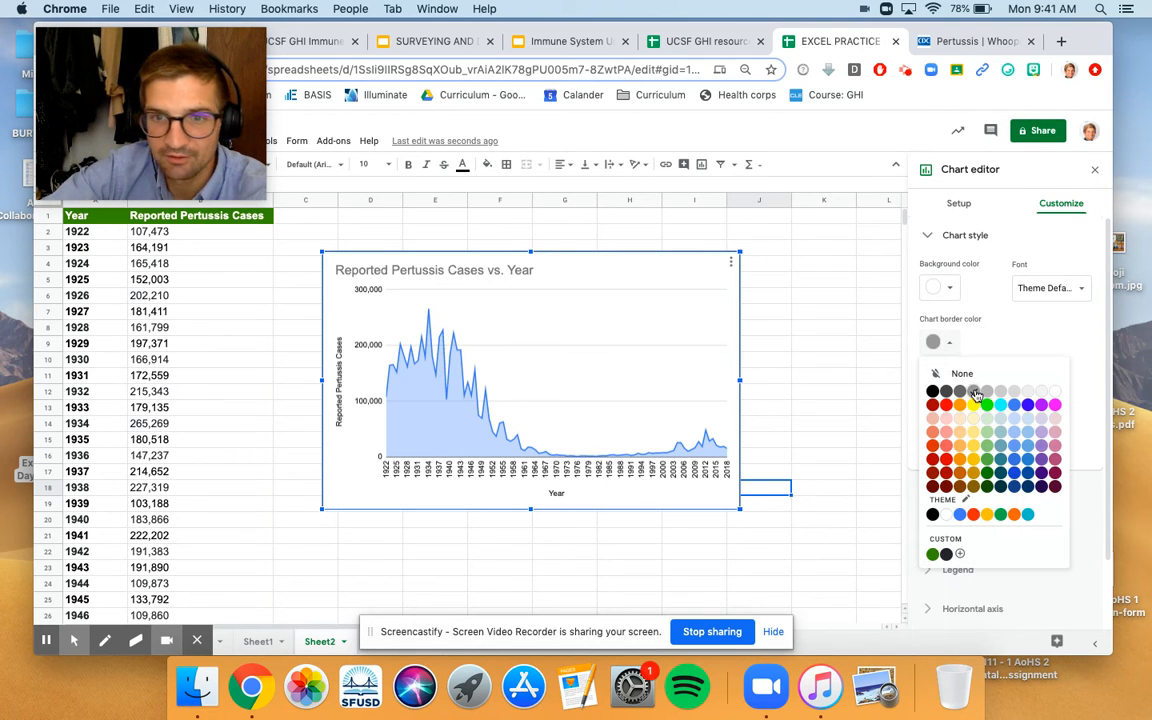
pyautogui.click(932, 391)
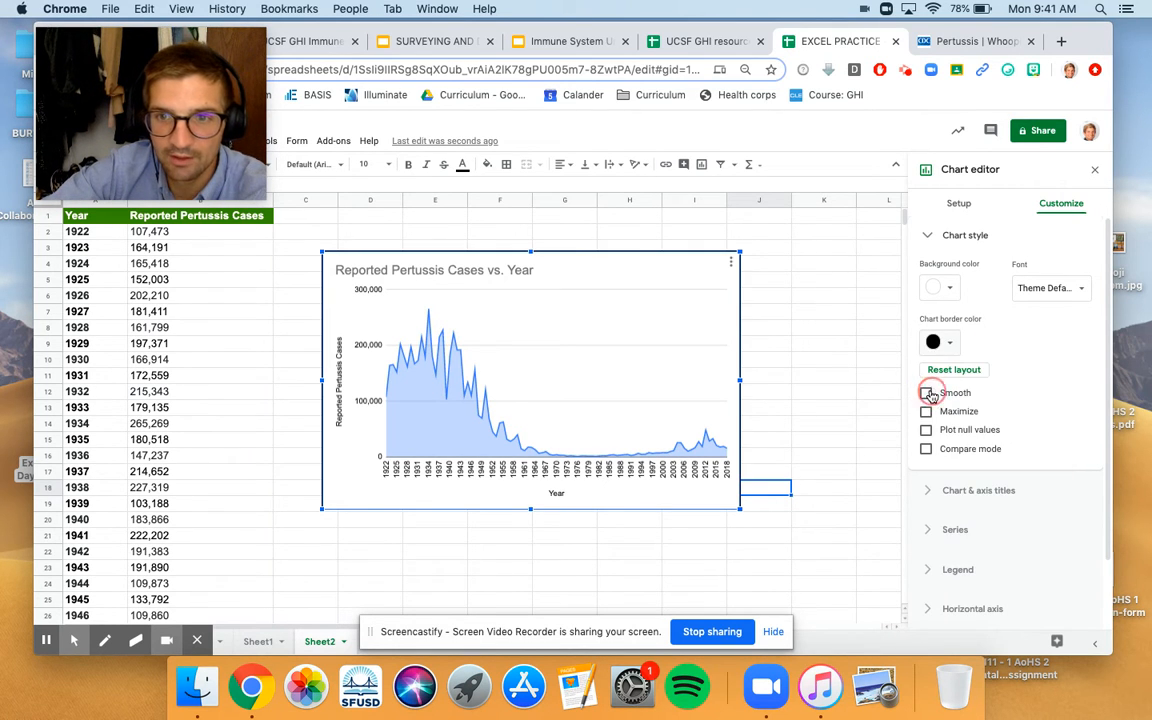
pyautogui.click(781, 315)
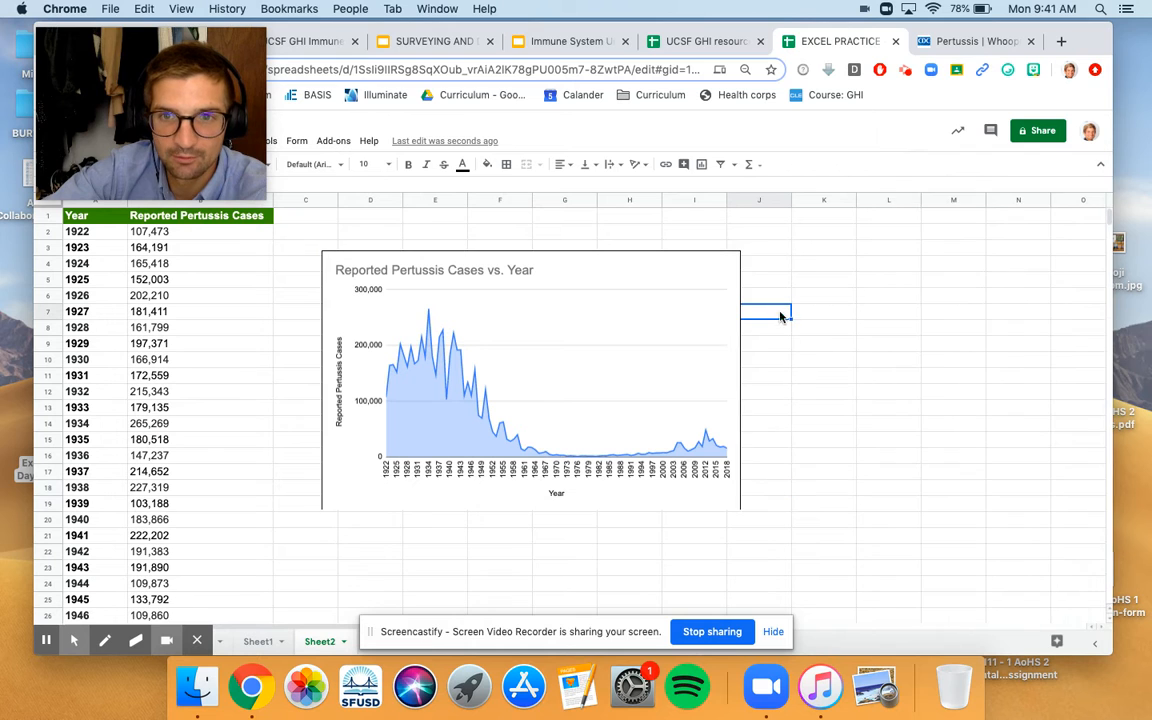
# Enlarge the chart slightly from its lower-right corner so it extends down to about row 20.
pyautogui.click(659, 347)
pyautogui.moveTo(741, 510); pyautogui.dragTo(756, 520)
pyautogui.click(780, 441)
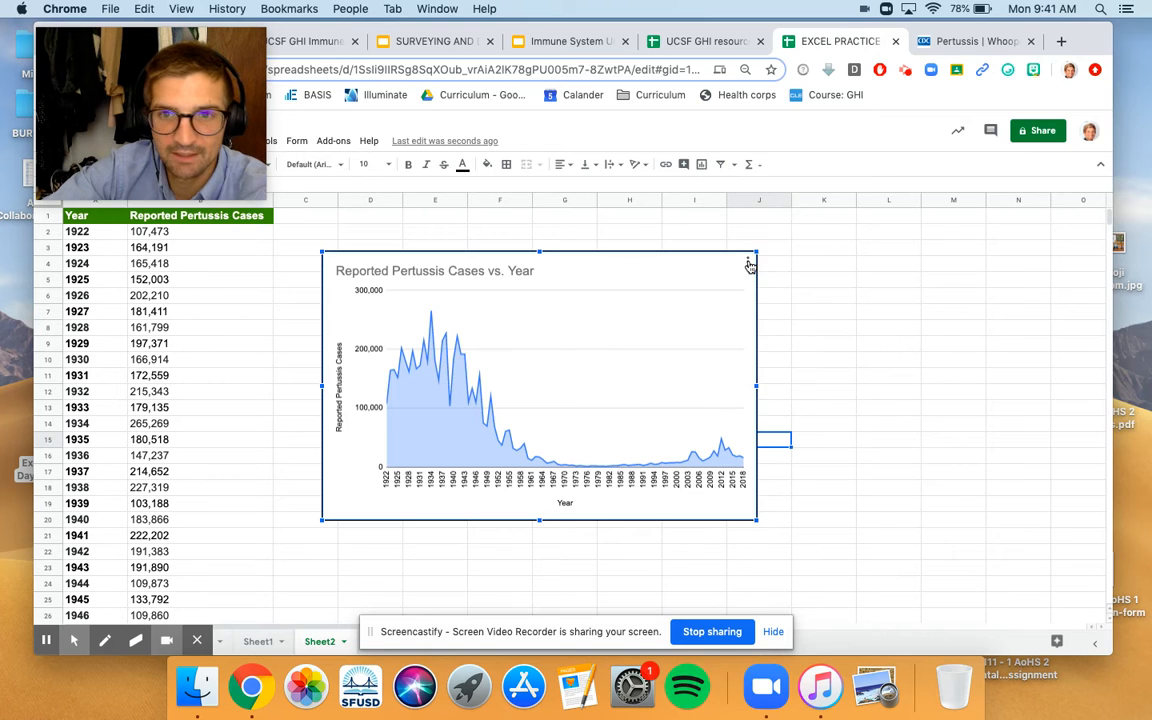
# Reopen the chart editor and change the chart title text to "Pertussis Cases by. Year".
pyautogui.click(748, 263)
pyautogui.click(728, 284)
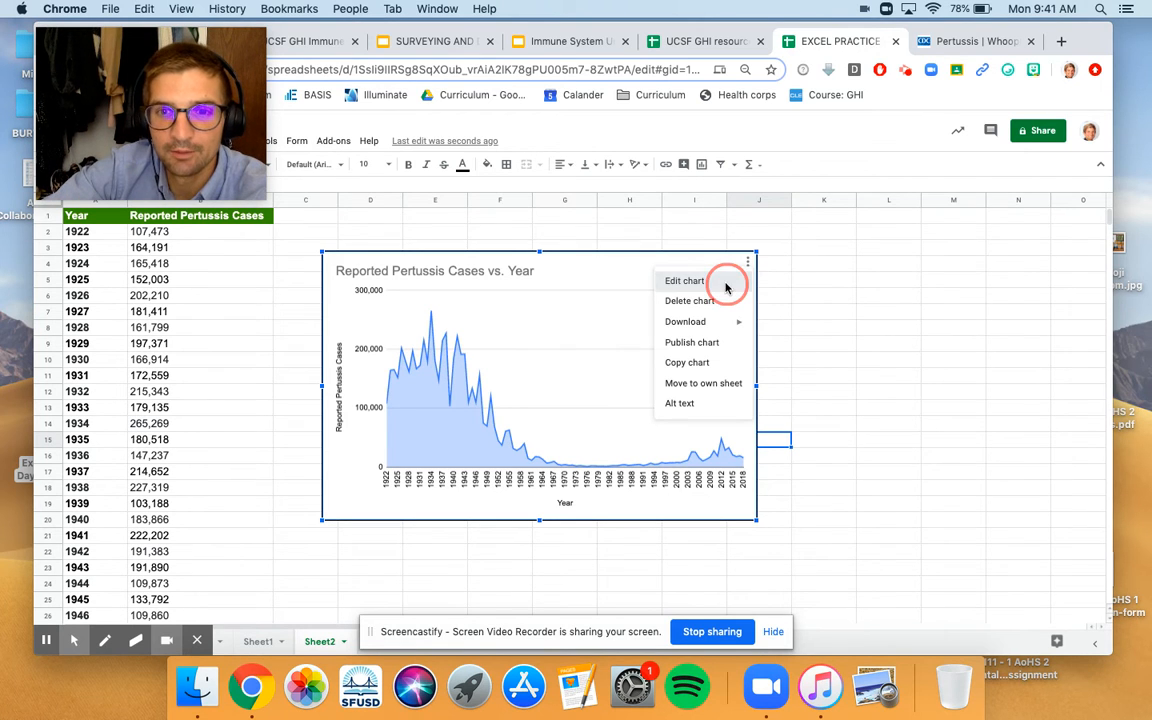
pyautogui.click(1056, 201)
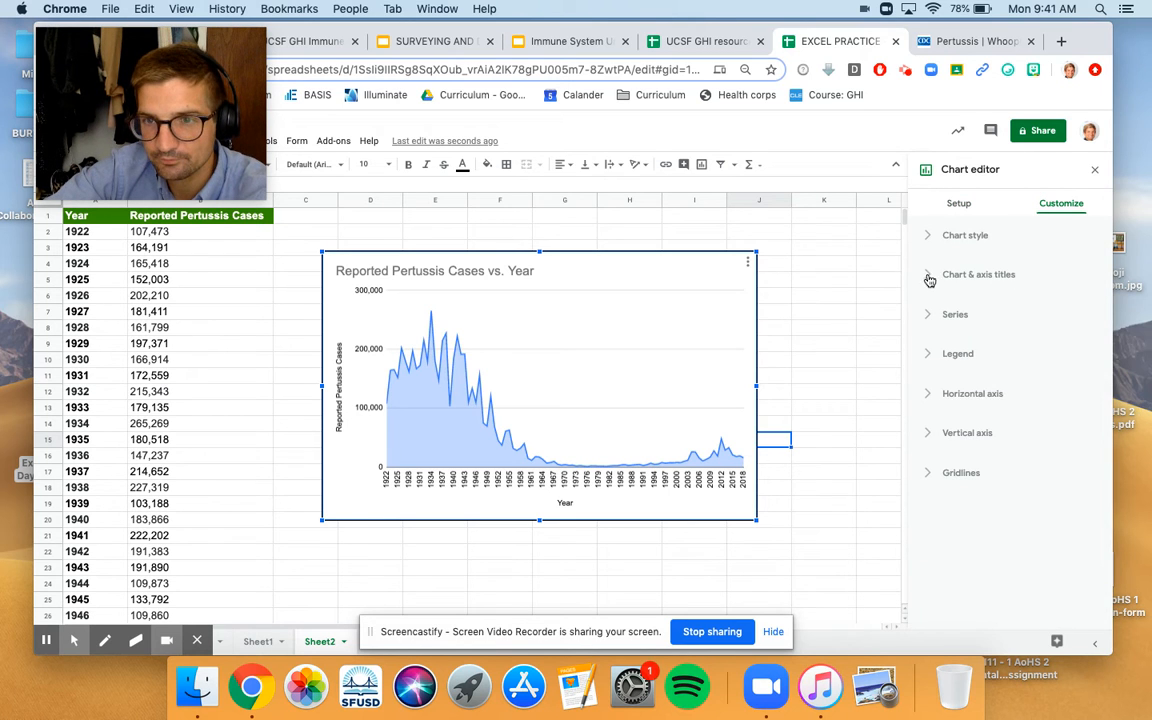
pyautogui.click(929, 240)
pyautogui.click(928, 244)
pyautogui.click(928, 282)
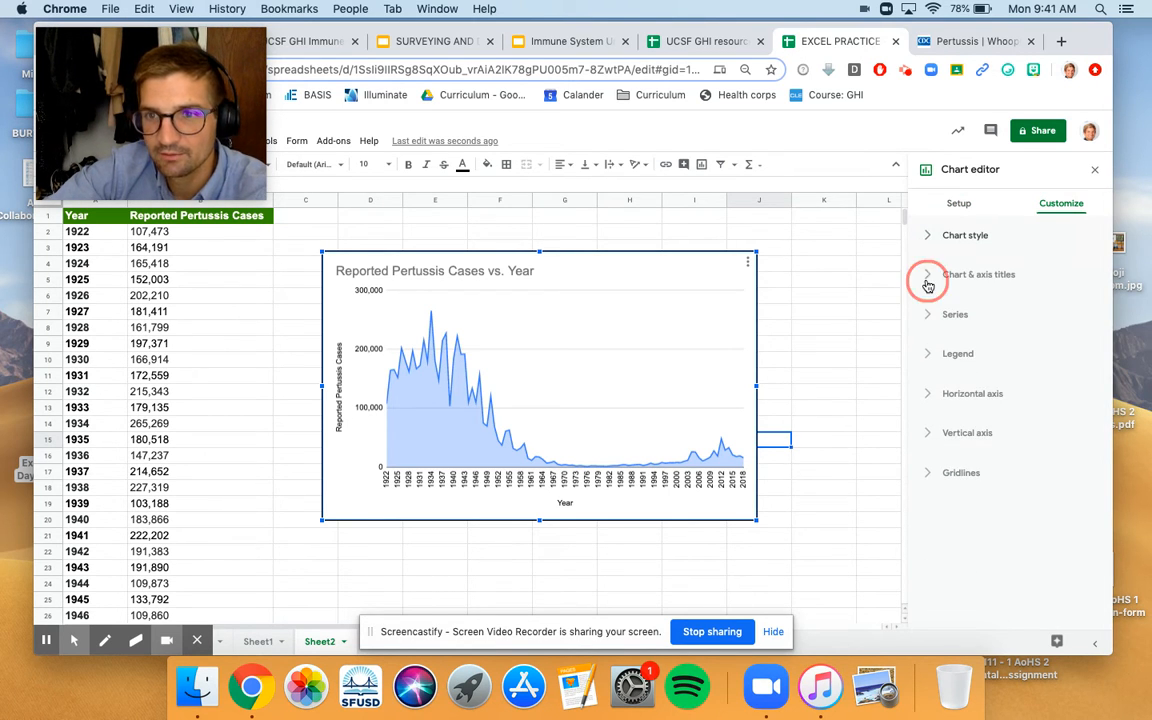
pyautogui.click(968, 368)
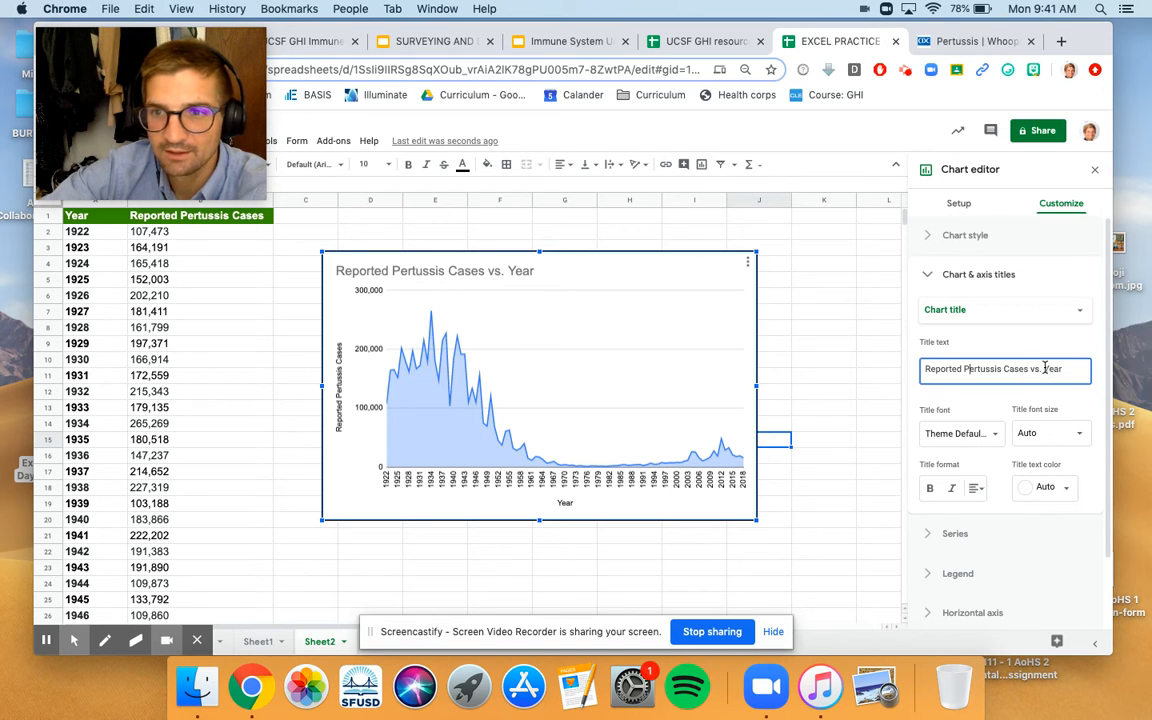
pyautogui.moveTo(963, 368); pyautogui.dragTo(828, 368)
pyautogui.press('BackSpace')
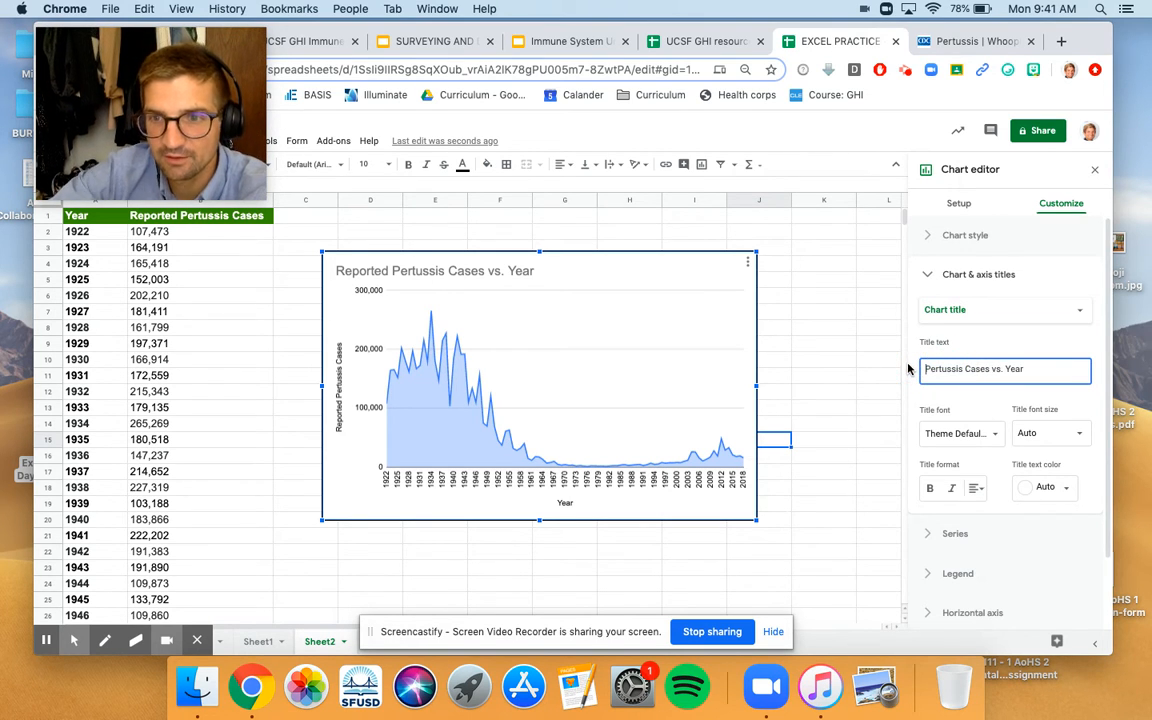
pyautogui.doubleClick(993, 368)
pyautogui.write('by')
pyautogui.click(890, 378)
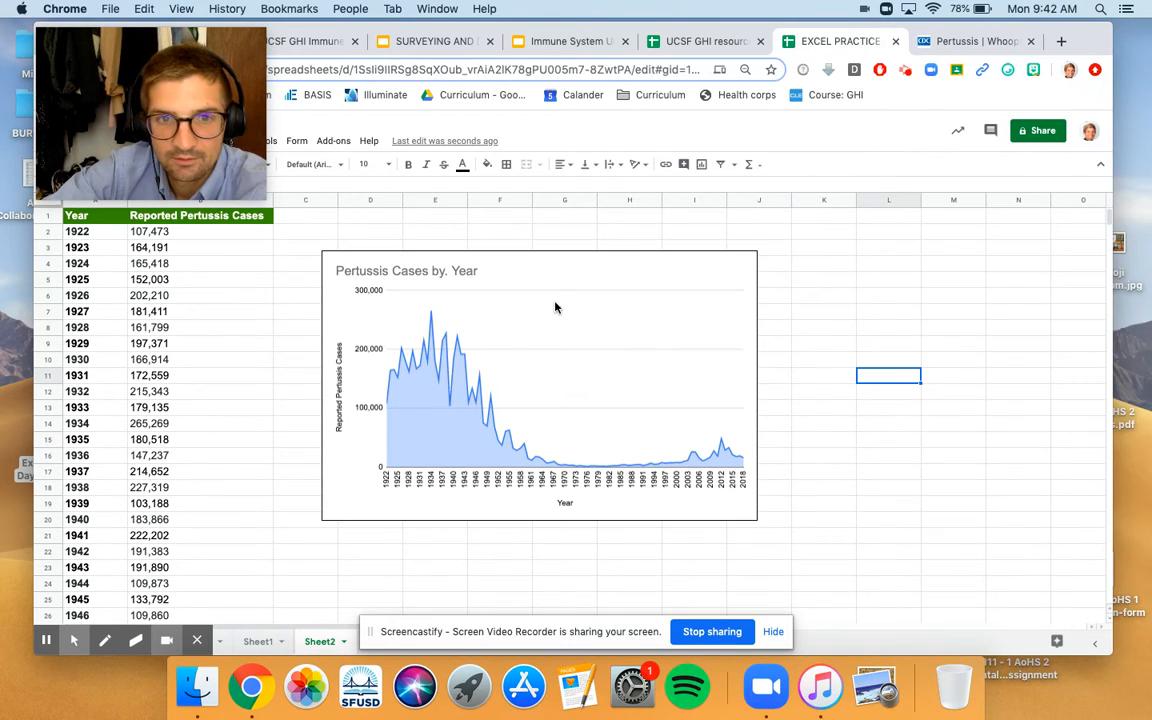
# Remove the stray period from the chart title so it reads "Pertussis Cases by Year".
pyautogui.click(471, 283)
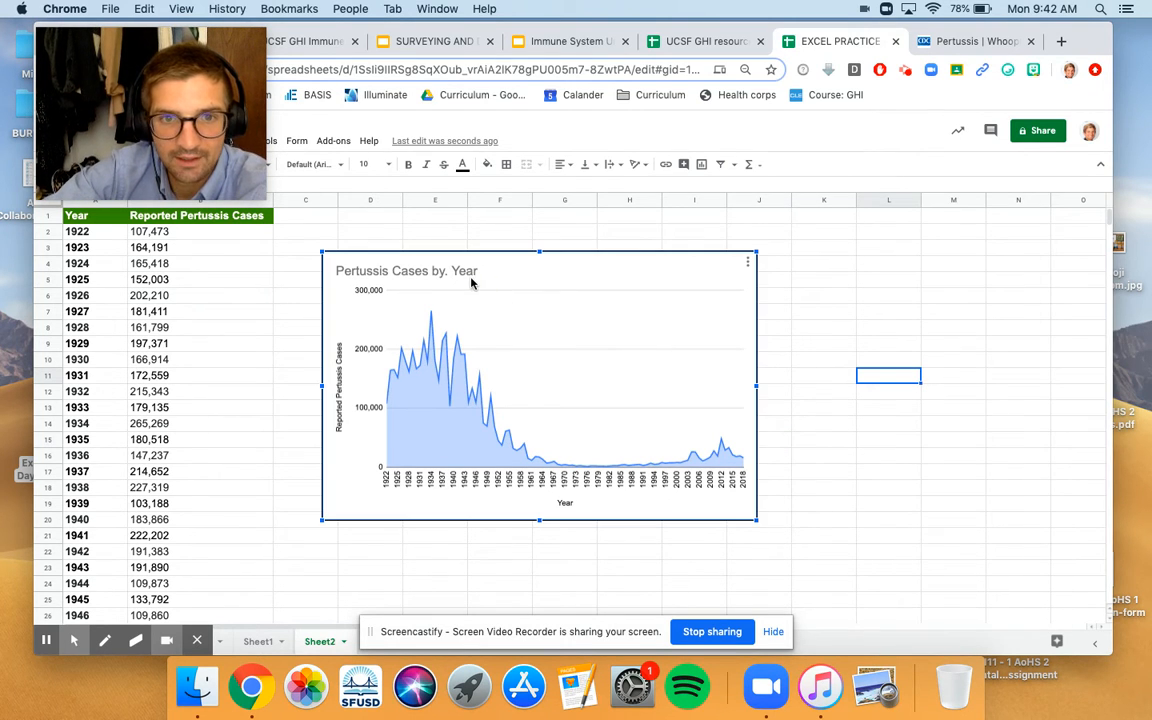
pyautogui.click(748, 264)
pyautogui.click(686, 281)
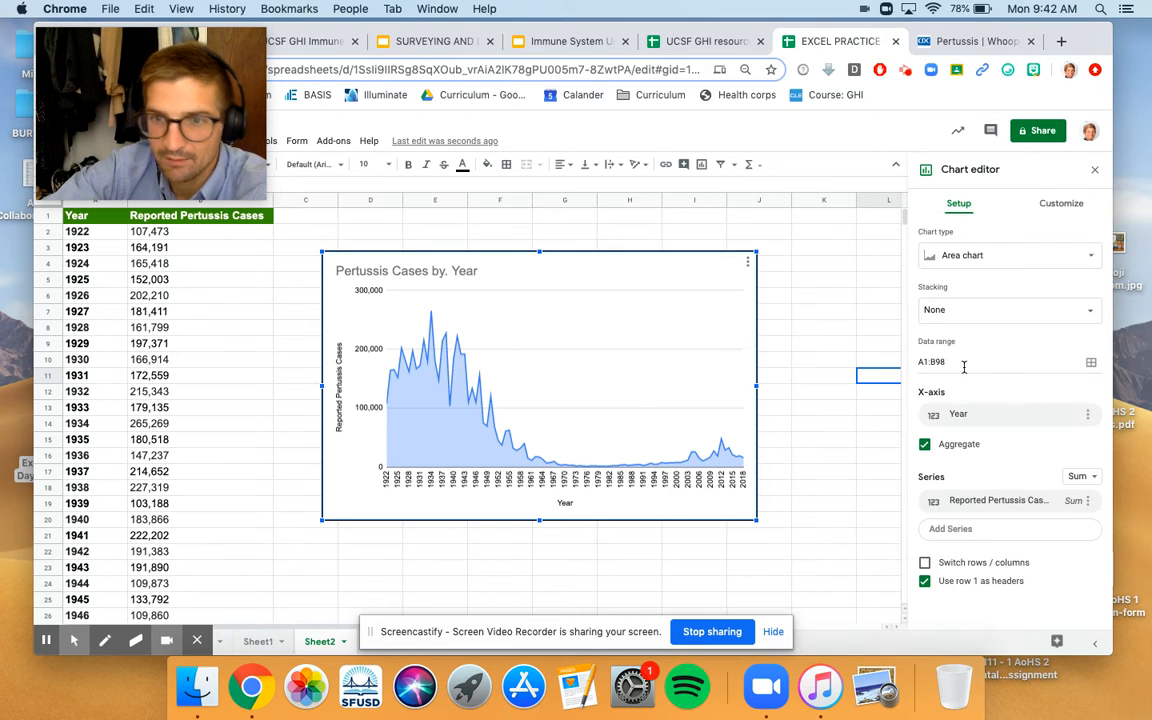
pyautogui.click(1040, 205)
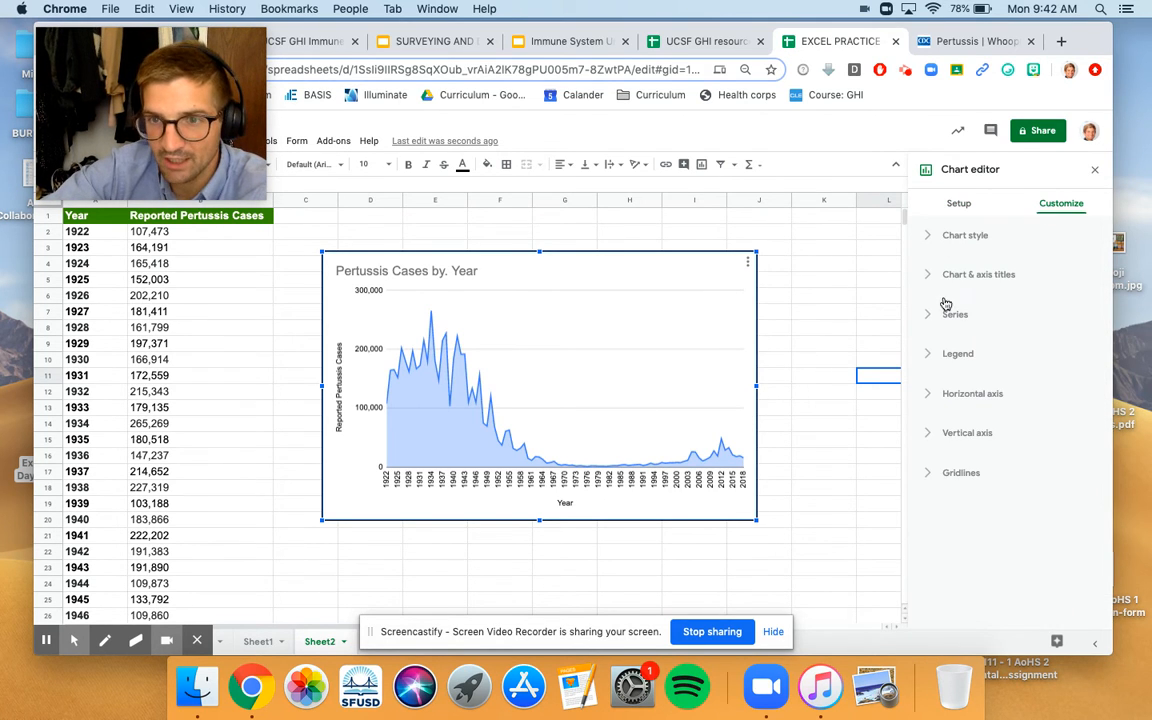
pyautogui.click(933, 280)
pyautogui.click(1002, 369)
pyautogui.click(1011, 340)
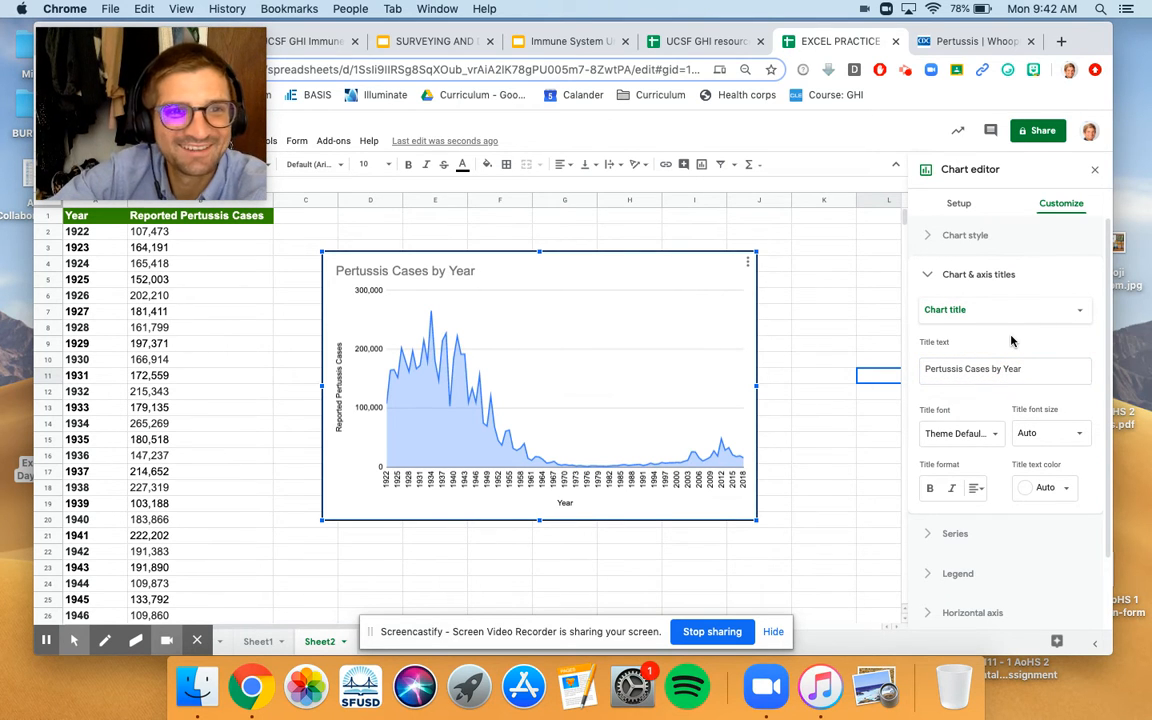
# Try the Wide font on the chart title and set the title font to Arial.
pyautogui.click(990, 440)
pyautogui.click(966, 514)
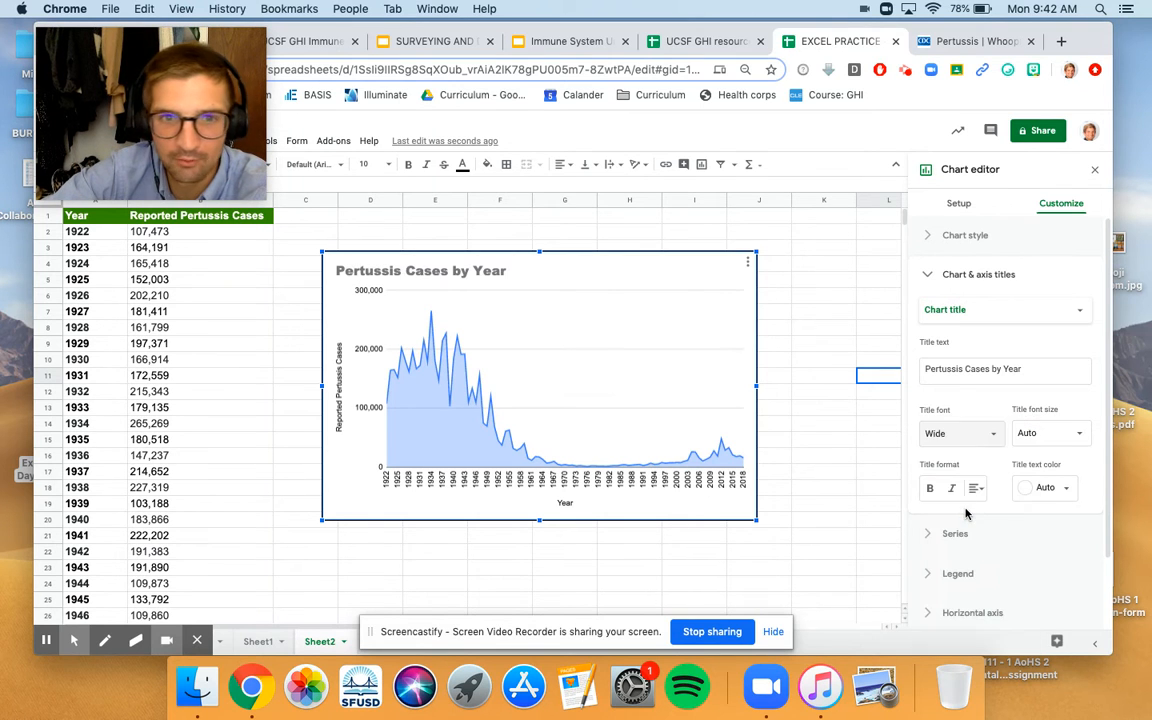
pyautogui.click(959, 432)
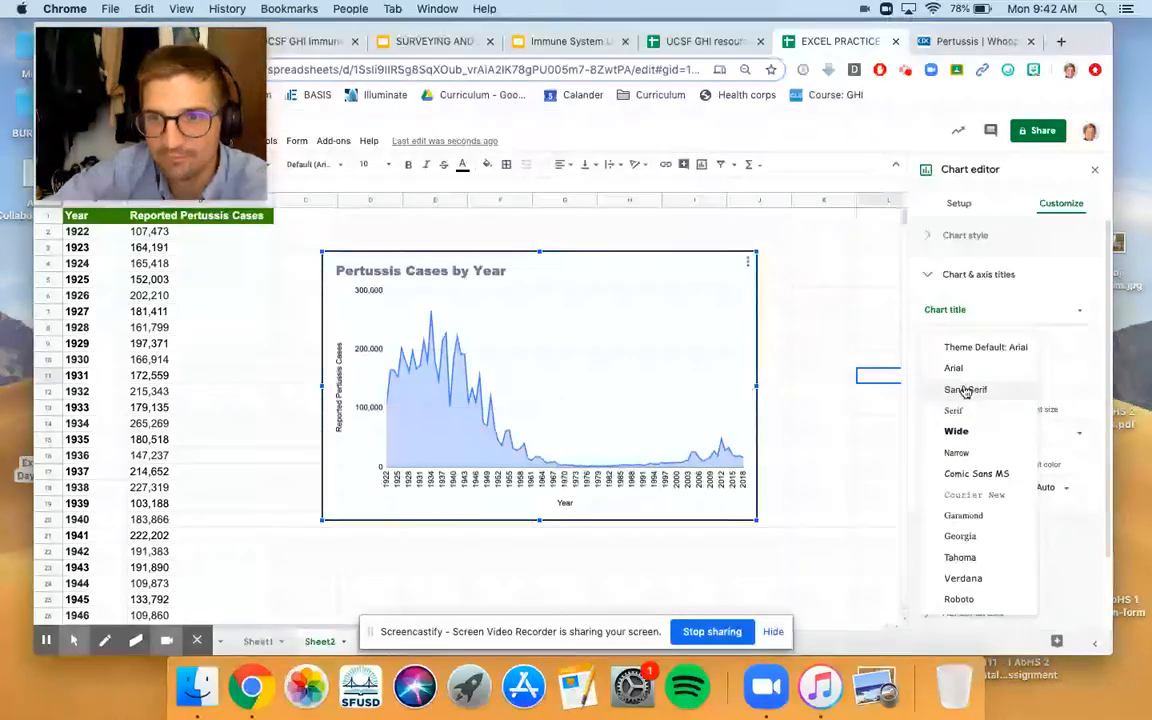
pyautogui.click(964, 374)
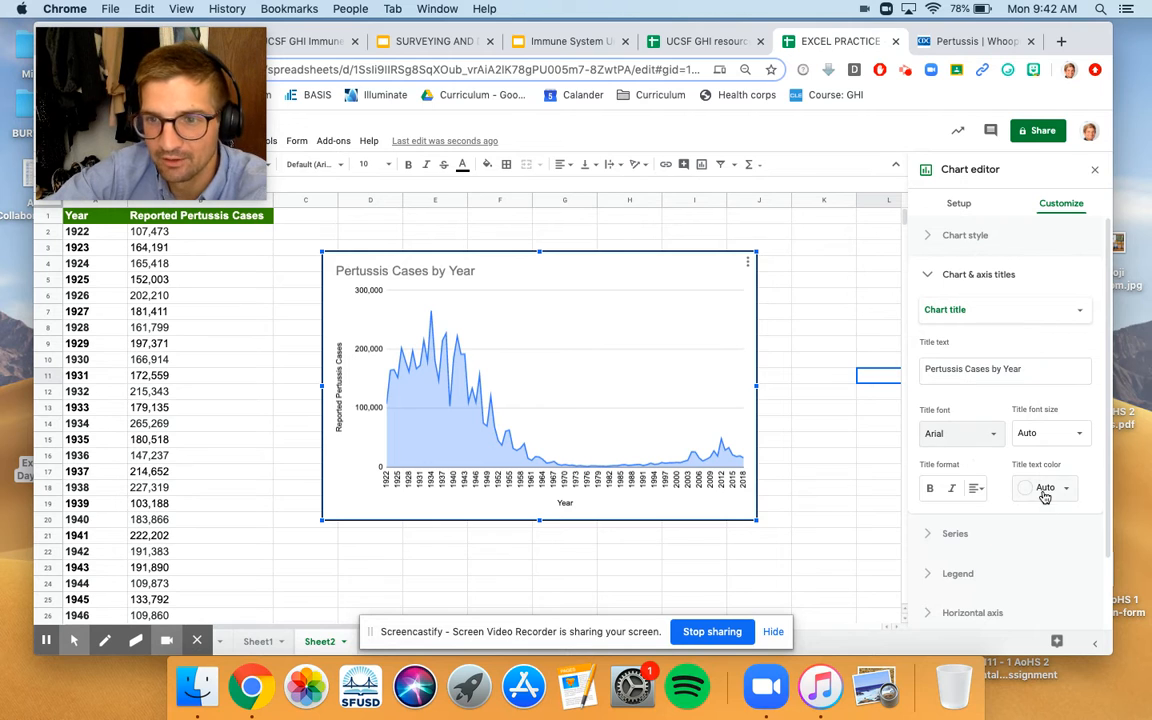
pyautogui.click(1073, 444)
pyautogui.click(1073, 444)
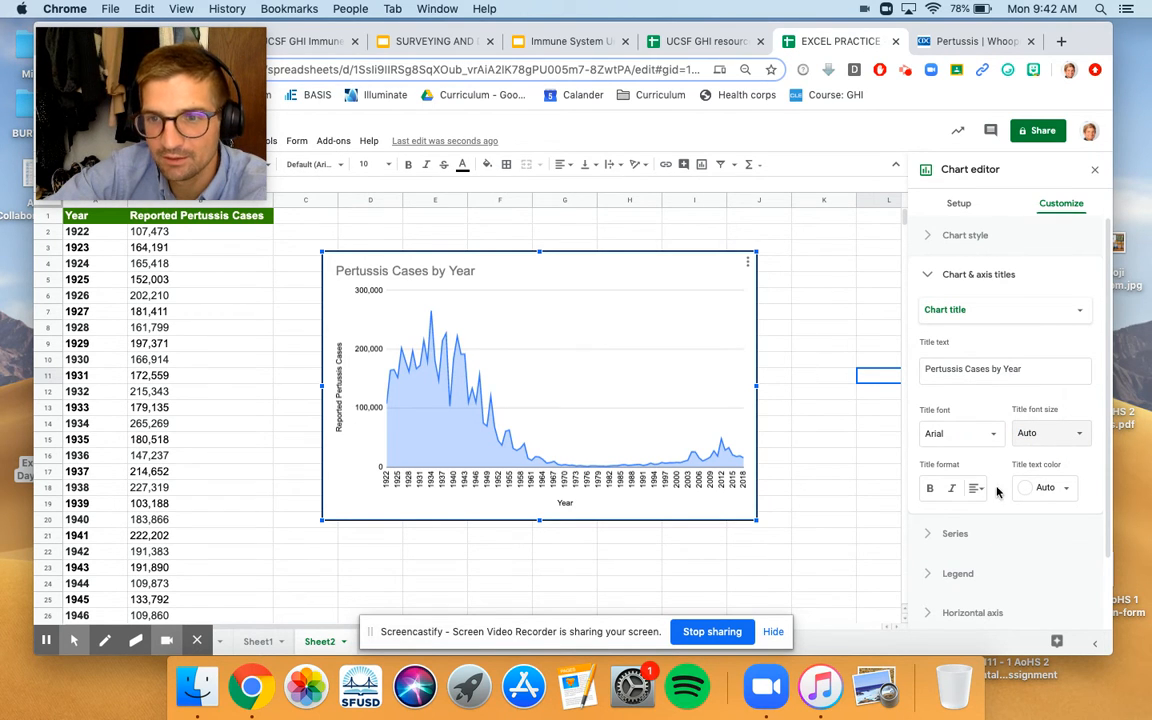
# Make the chart title bold and color its text blue after trying black.
pyautogui.click(930, 488)
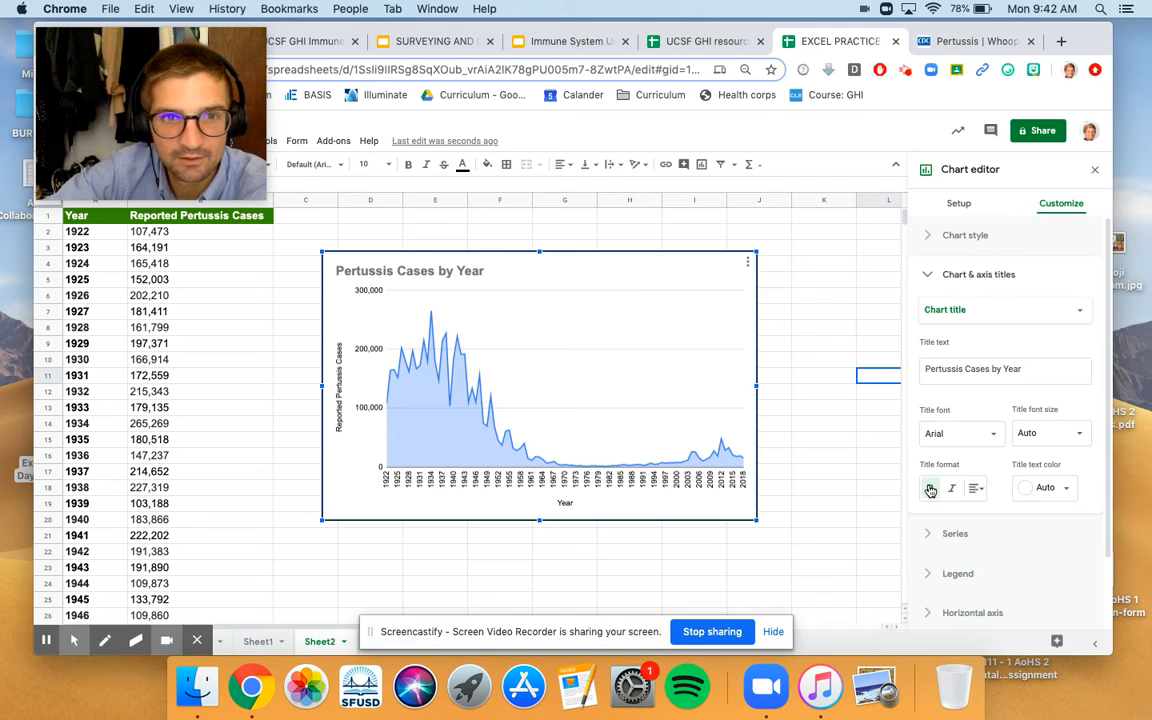
pyautogui.click(1062, 488)
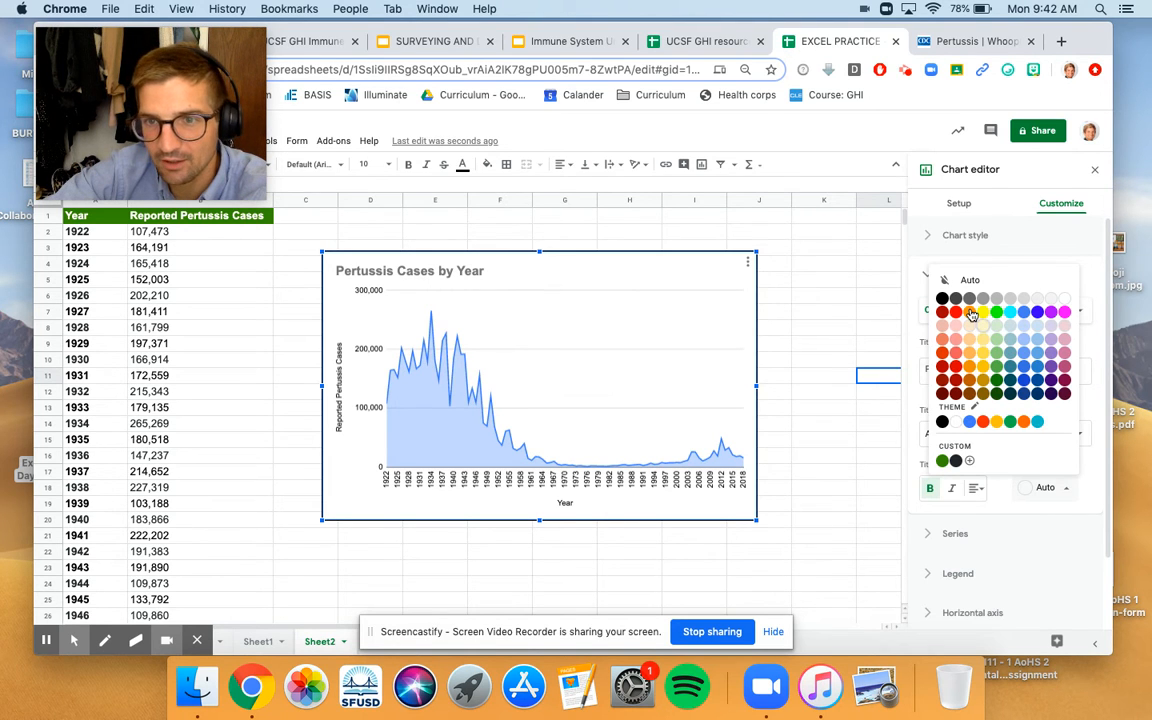
pyautogui.click(942, 298)
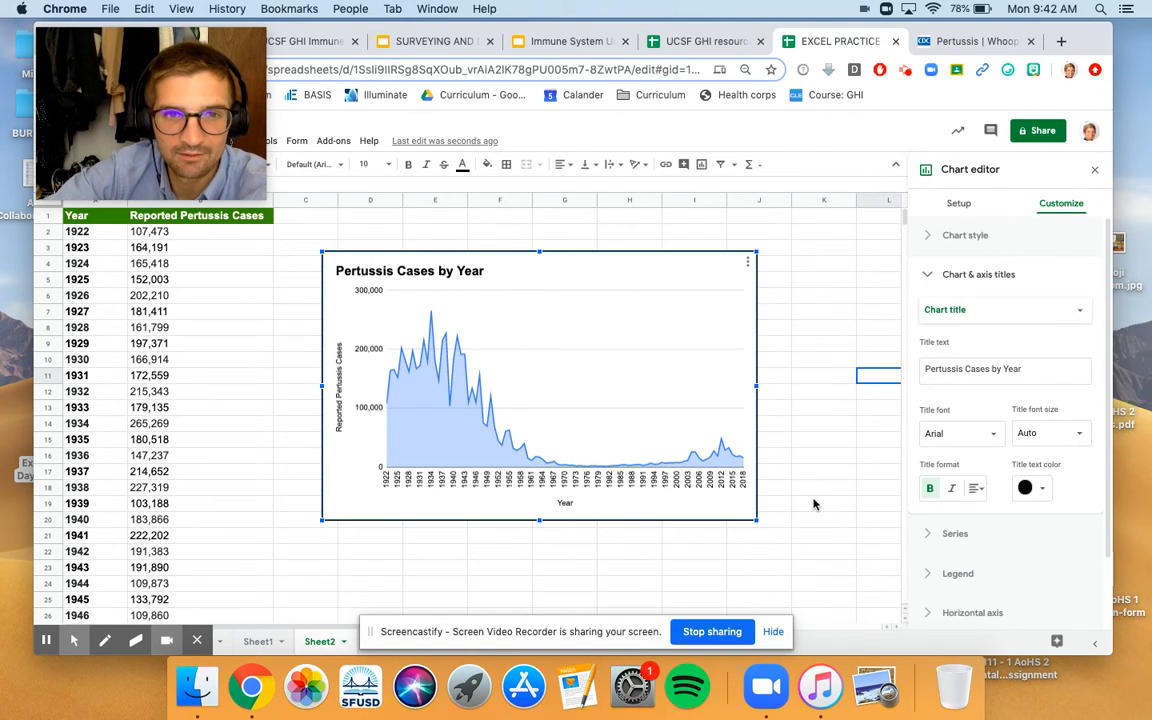
pyautogui.click(1022, 487)
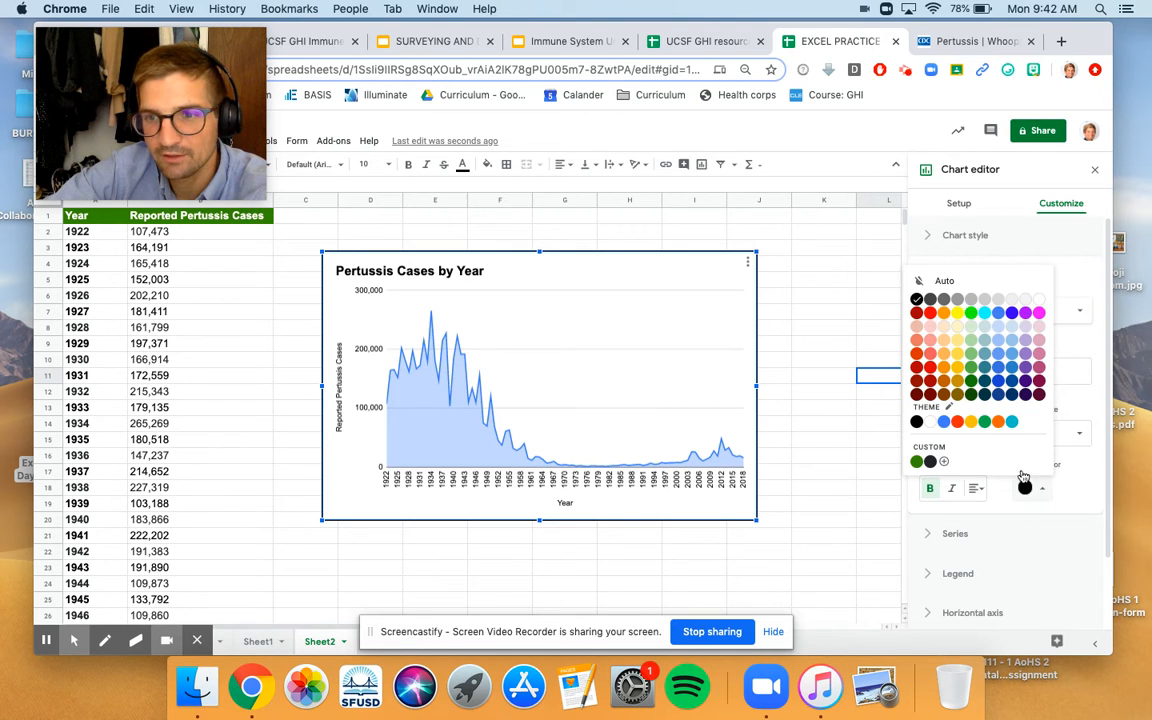
pyautogui.click(1011, 314)
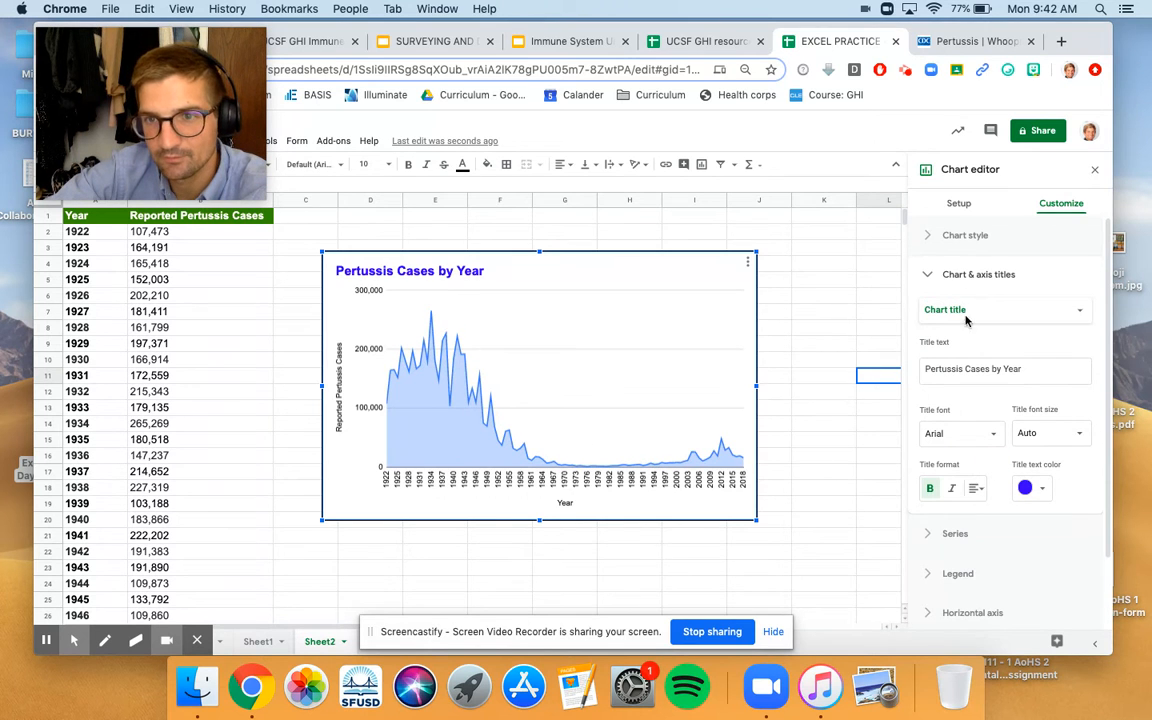
# Set the area opacity of the Reported Pertussis Cases series to 100%.
pyautogui.click(929, 274)
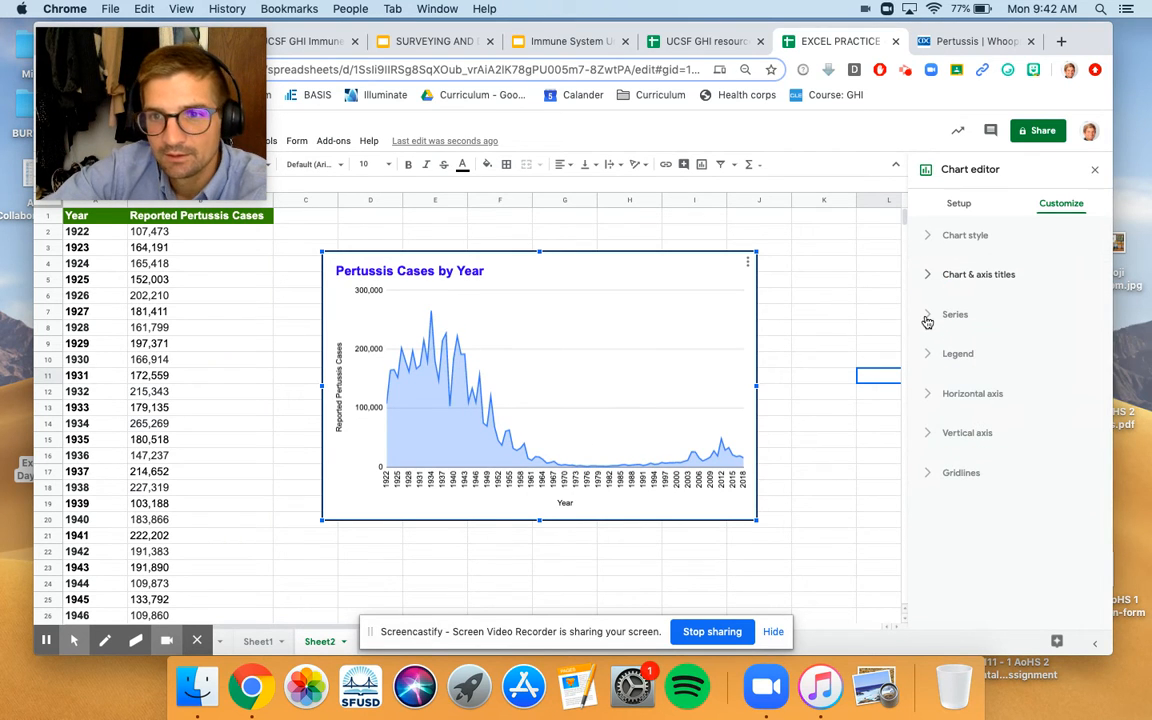
pyautogui.click(935, 316)
pyautogui.scroll(-3, 972, 388)
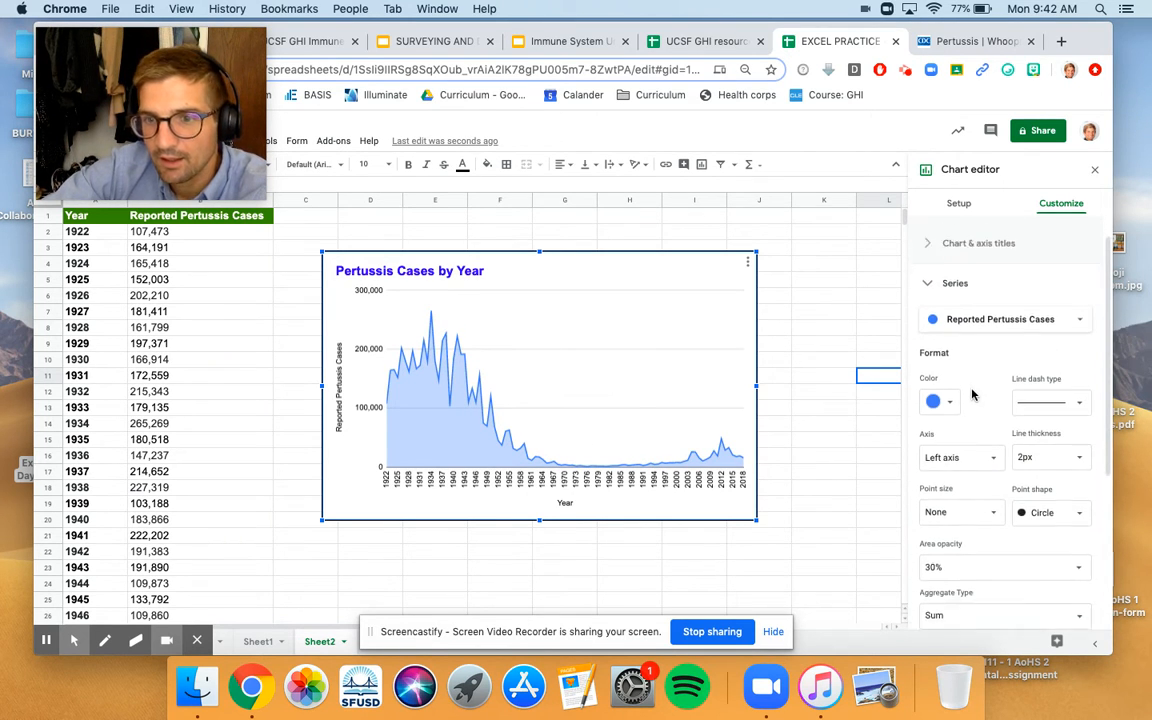
pyautogui.scroll(2, 972, 388)
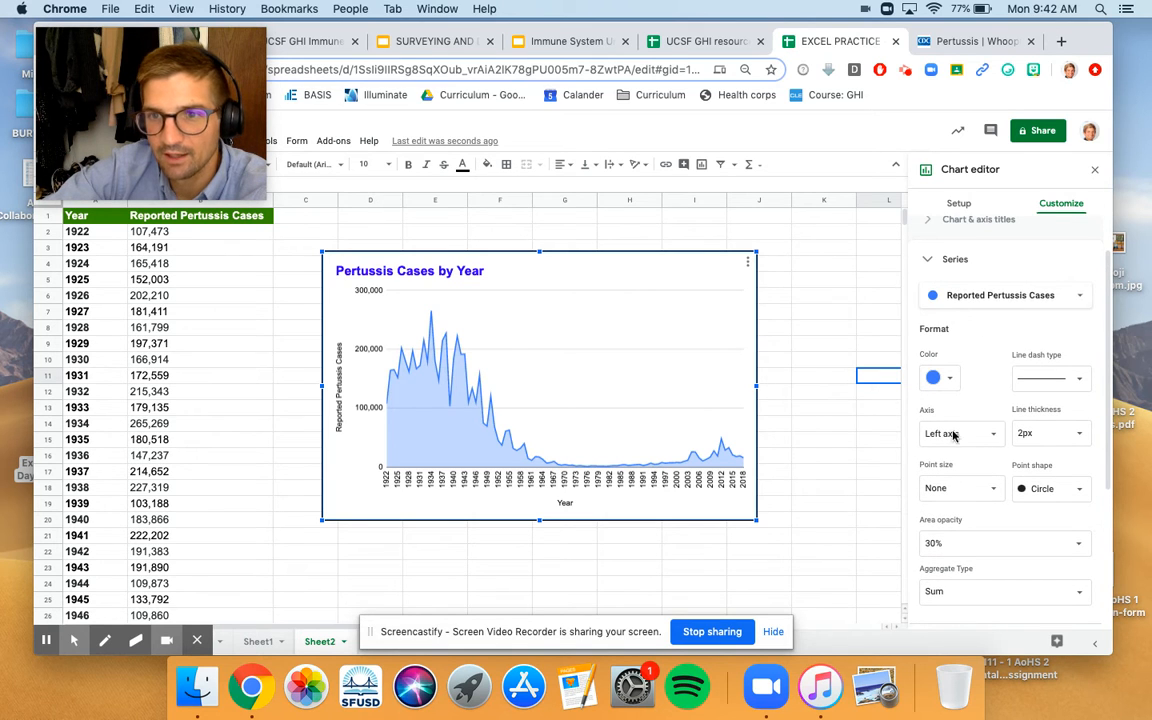
pyautogui.scroll(-2, 960, 430)
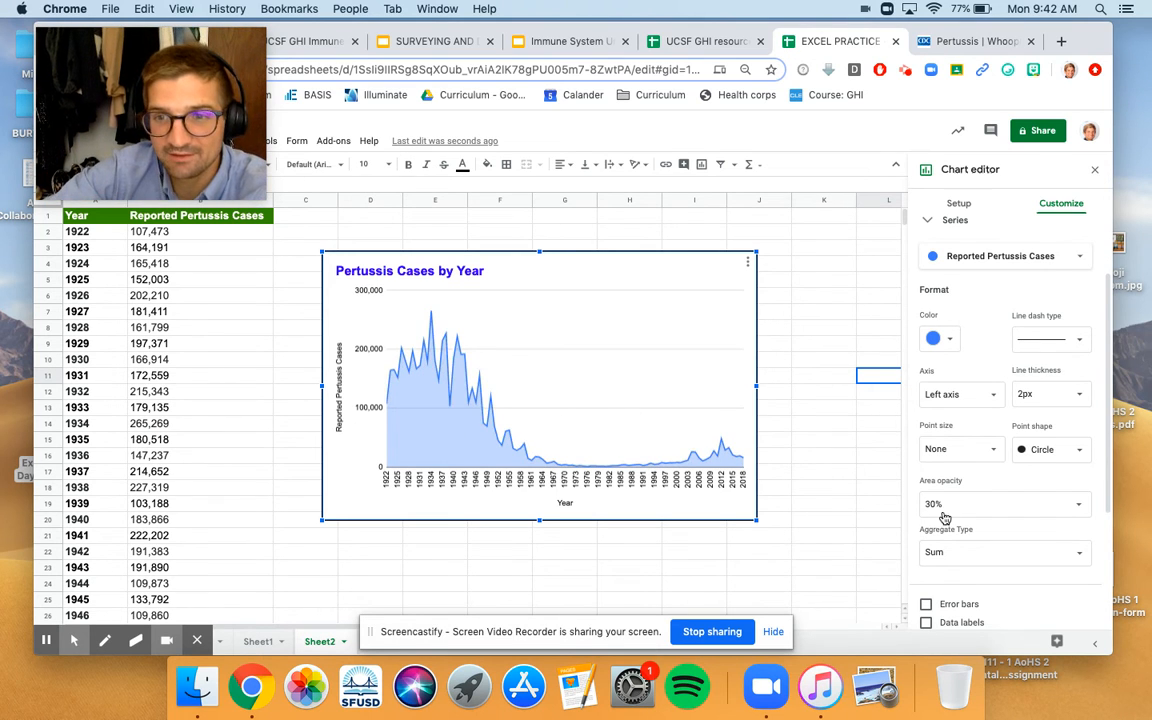
pyautogui.click(1062, 505)
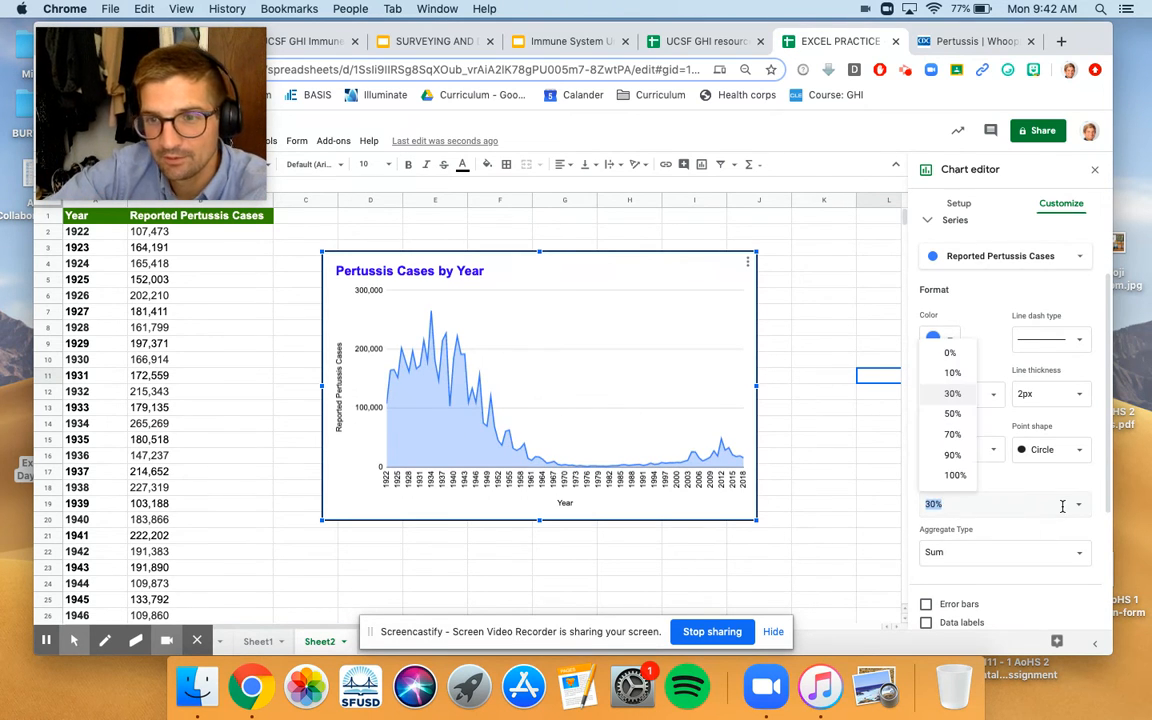
pyautogui.click(946, 475)
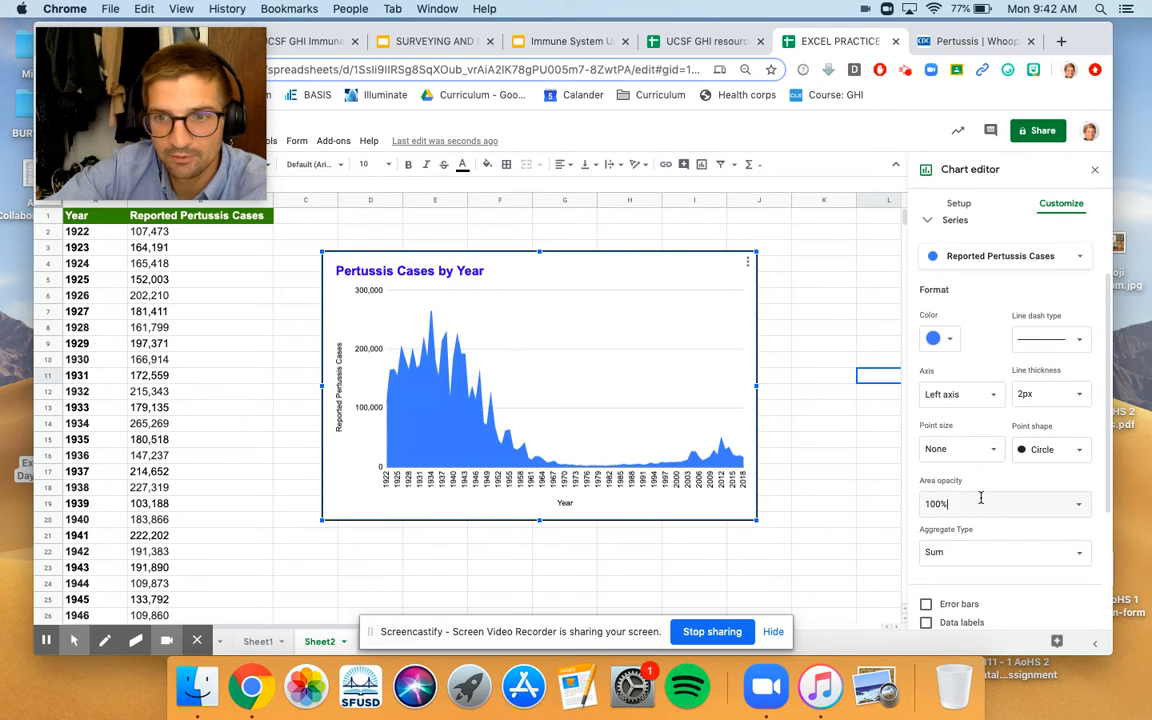
# Set the area opacity of the Reported Pertussis Cases series to 30%.
pyautogui.click(1080, 506)
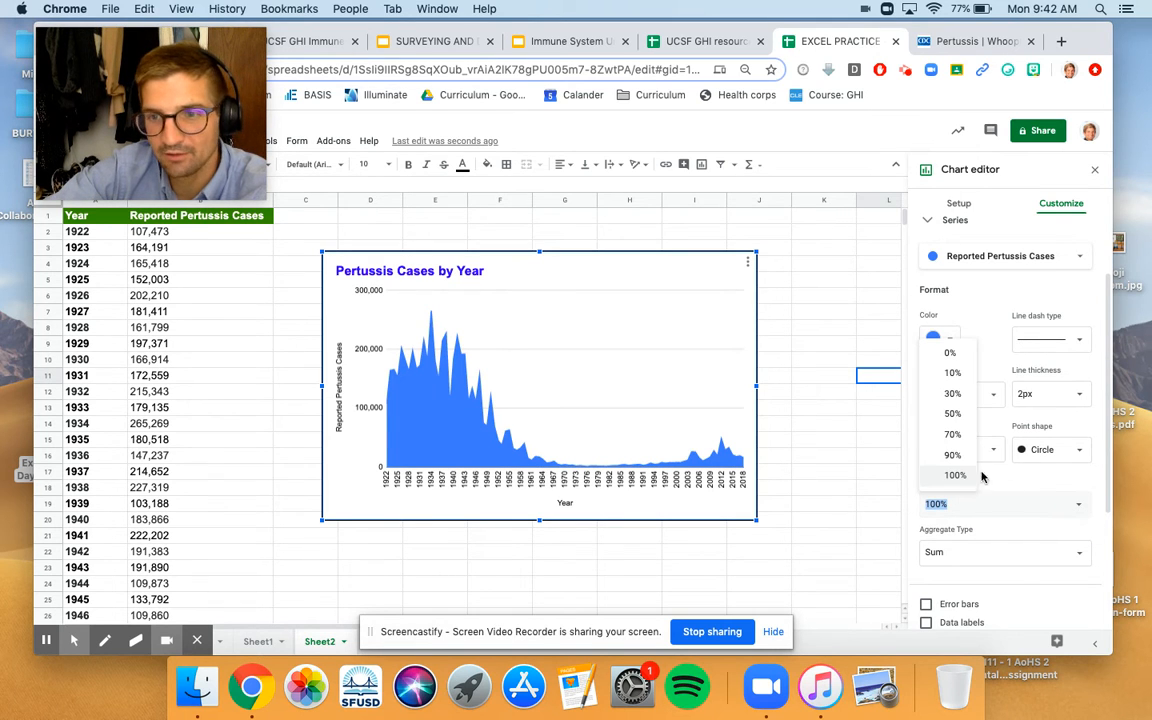
pyautogui.click(955, 393)
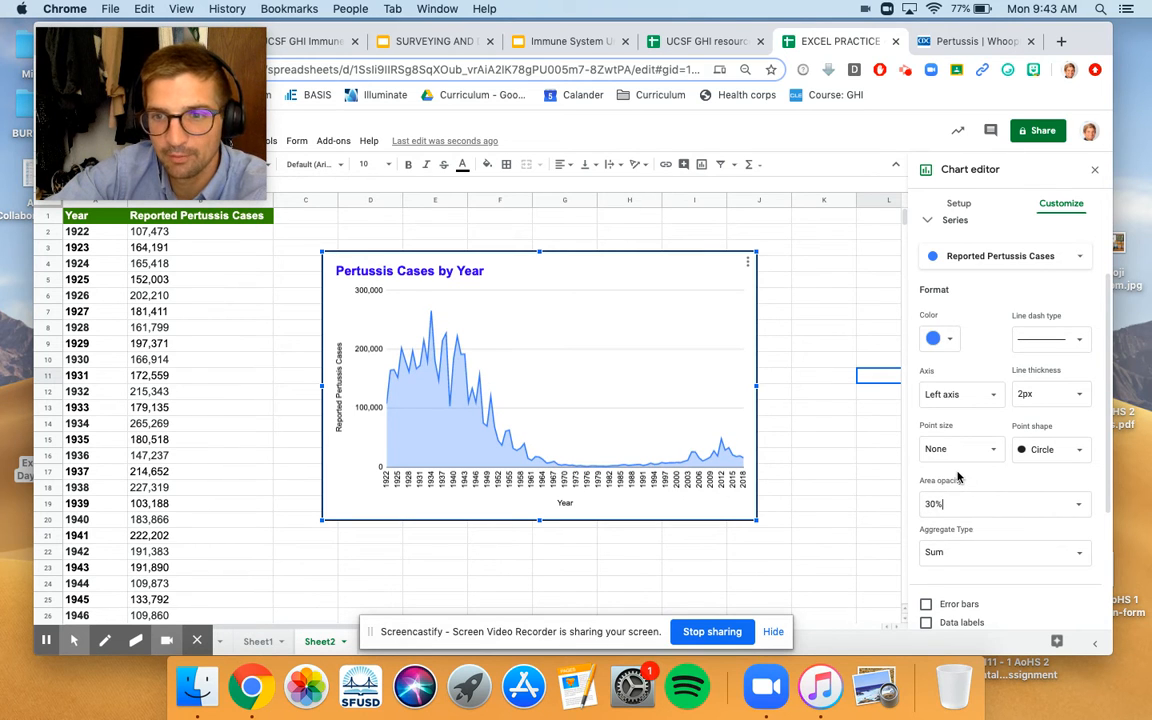
# Try error bars and a 10px point size on the Reported Pertussis Cases series, and undo both changes.
pyautogui.scroll(-2, 957, 479)
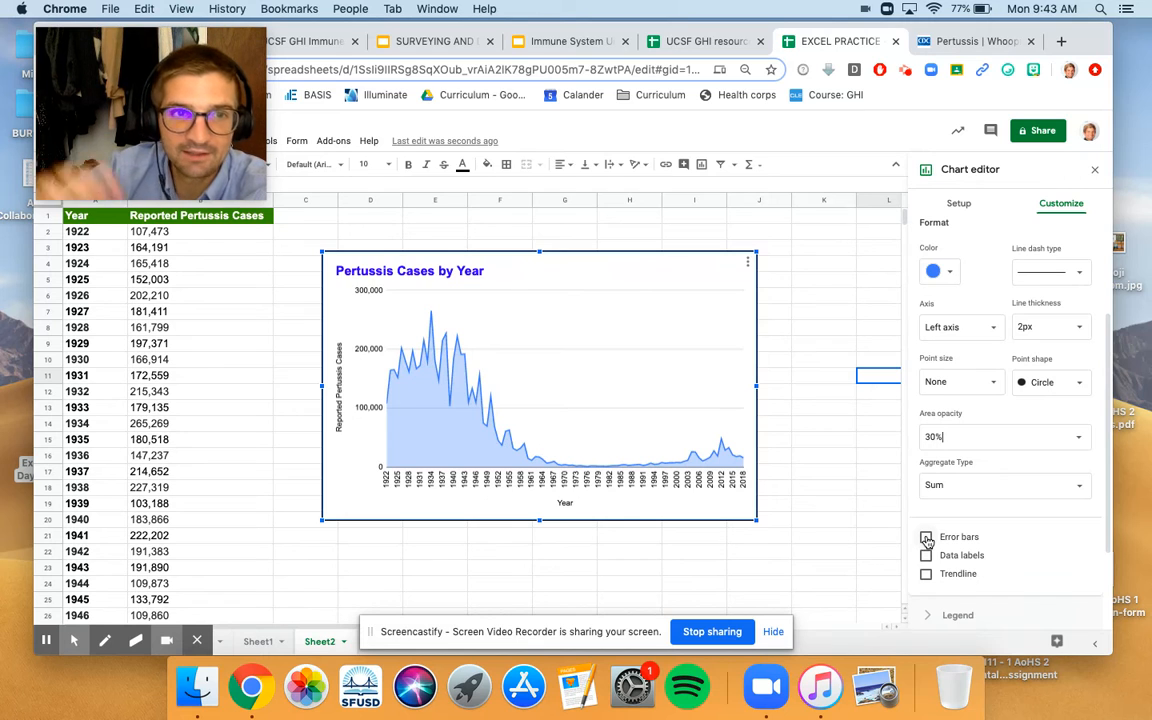
pyautogui.click(927, 539)
pyautogui.click(927, 539)
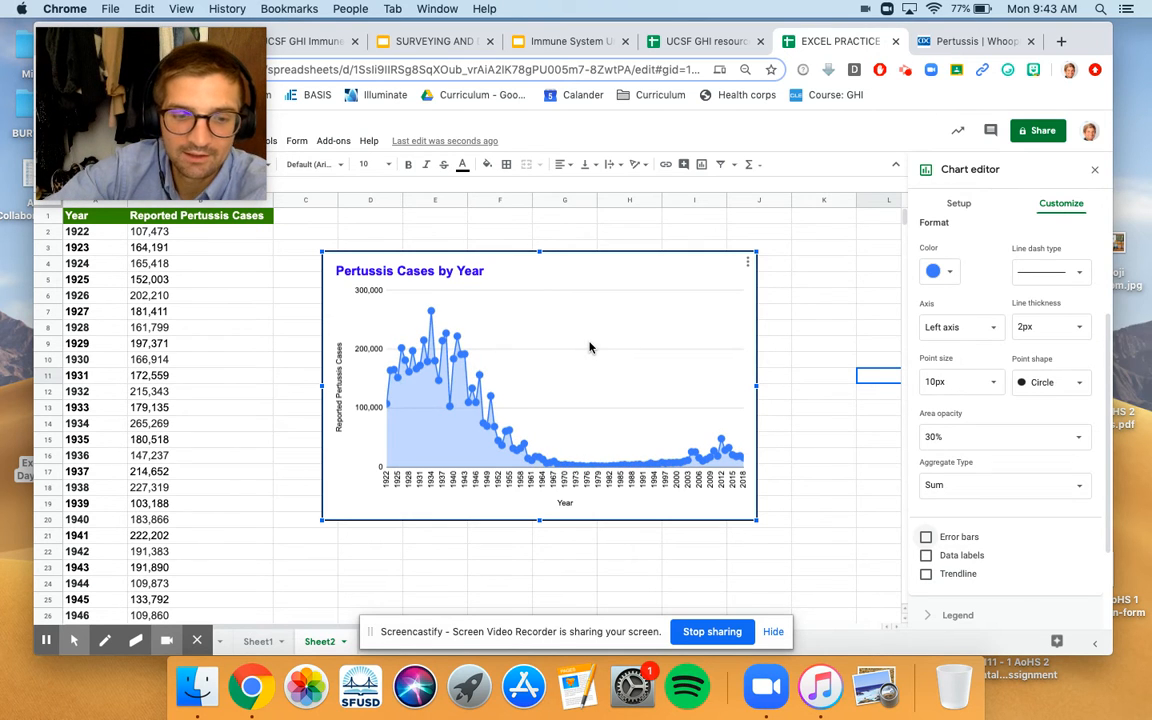
pyautogui.press('super+z')
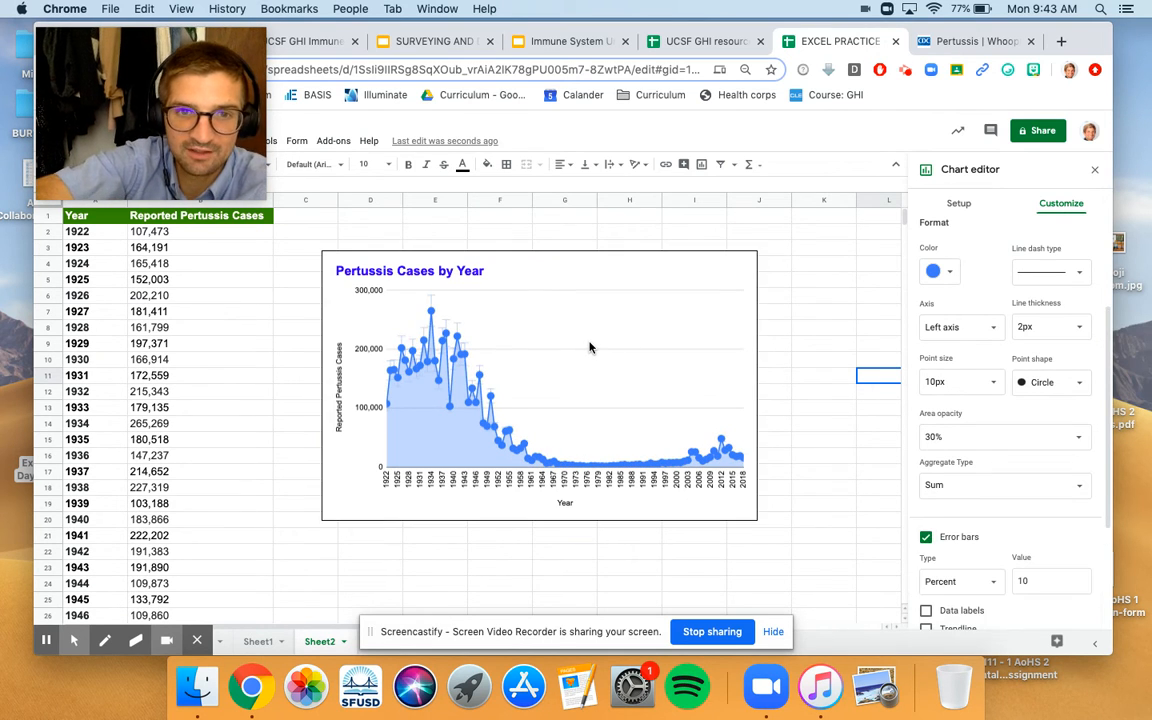
pyautogui.press('super+z')
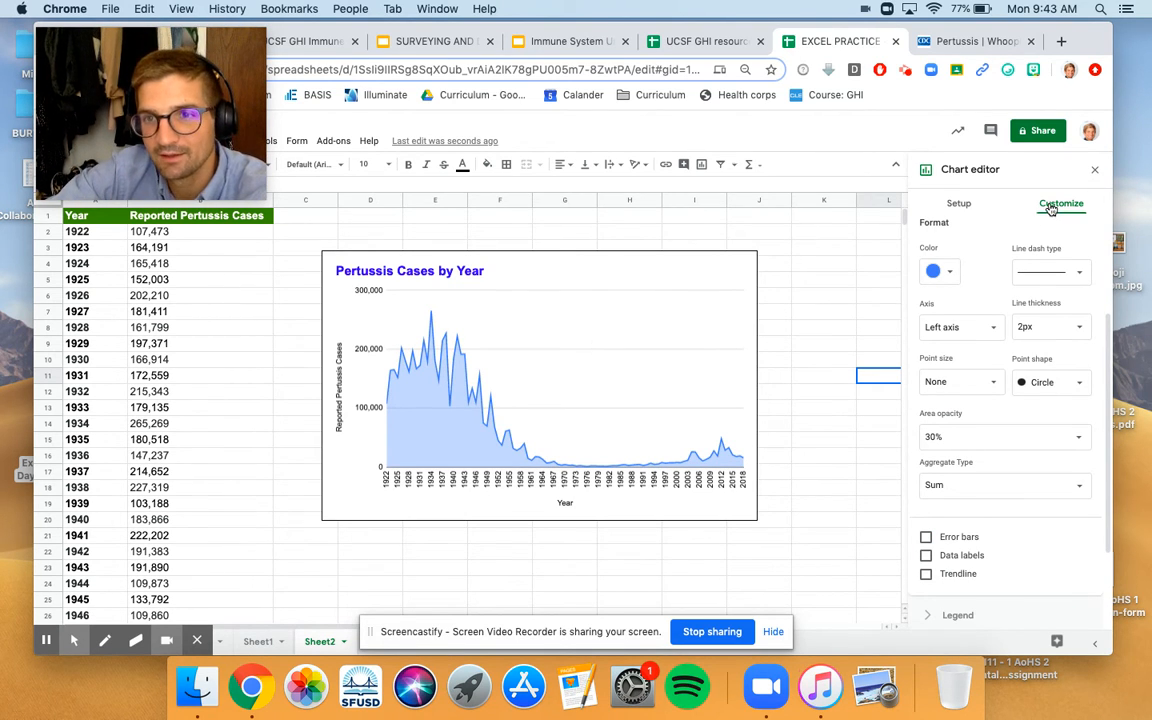
pyautogui.scroll(-2, 986, 301)
pyautogui.scroll(-2, 940, 480)
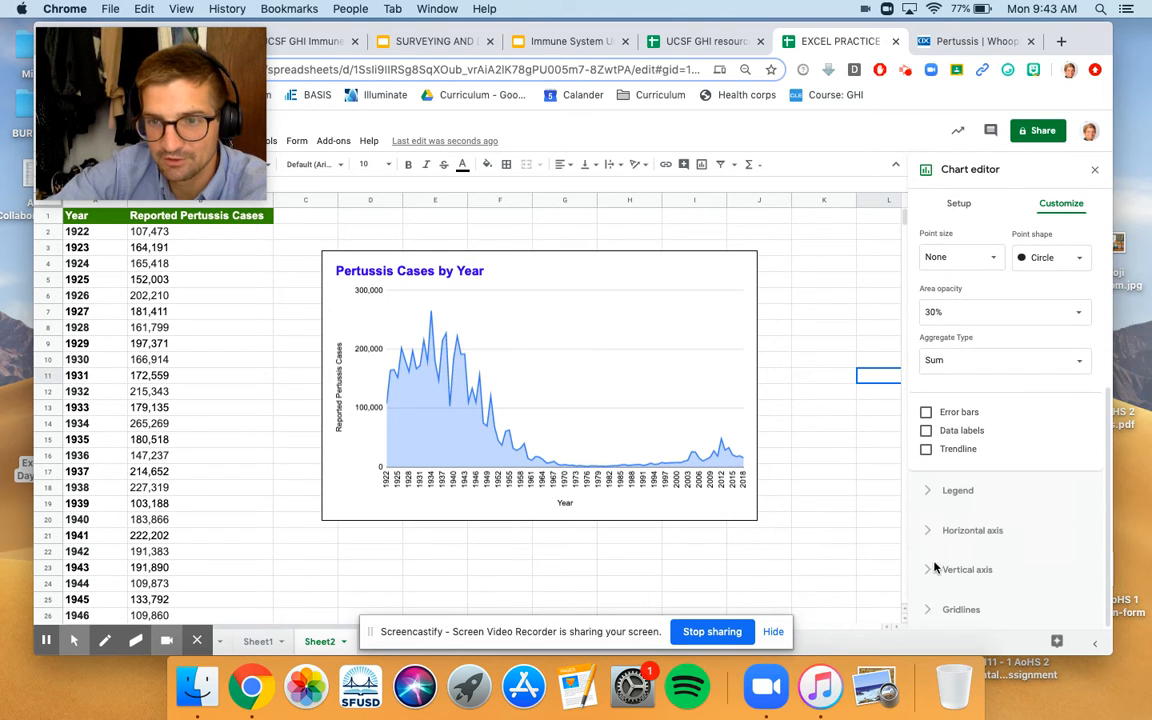
pyautogui.click(922, 494)
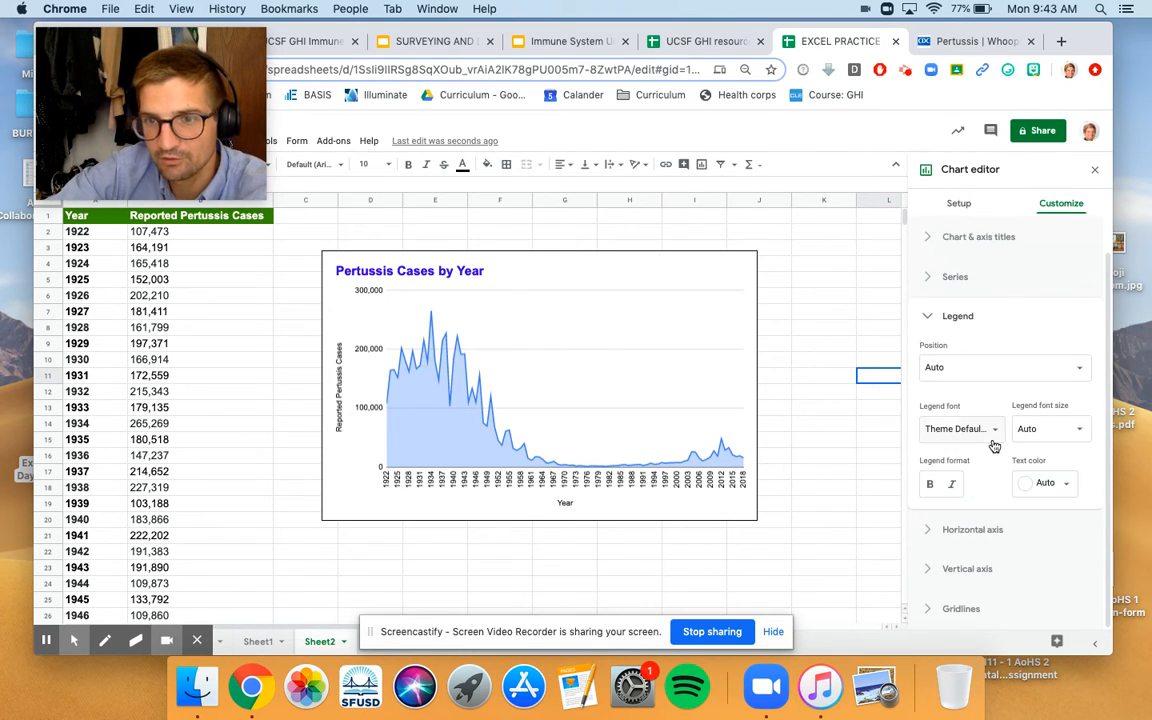
pyautogui.click(925, 530)
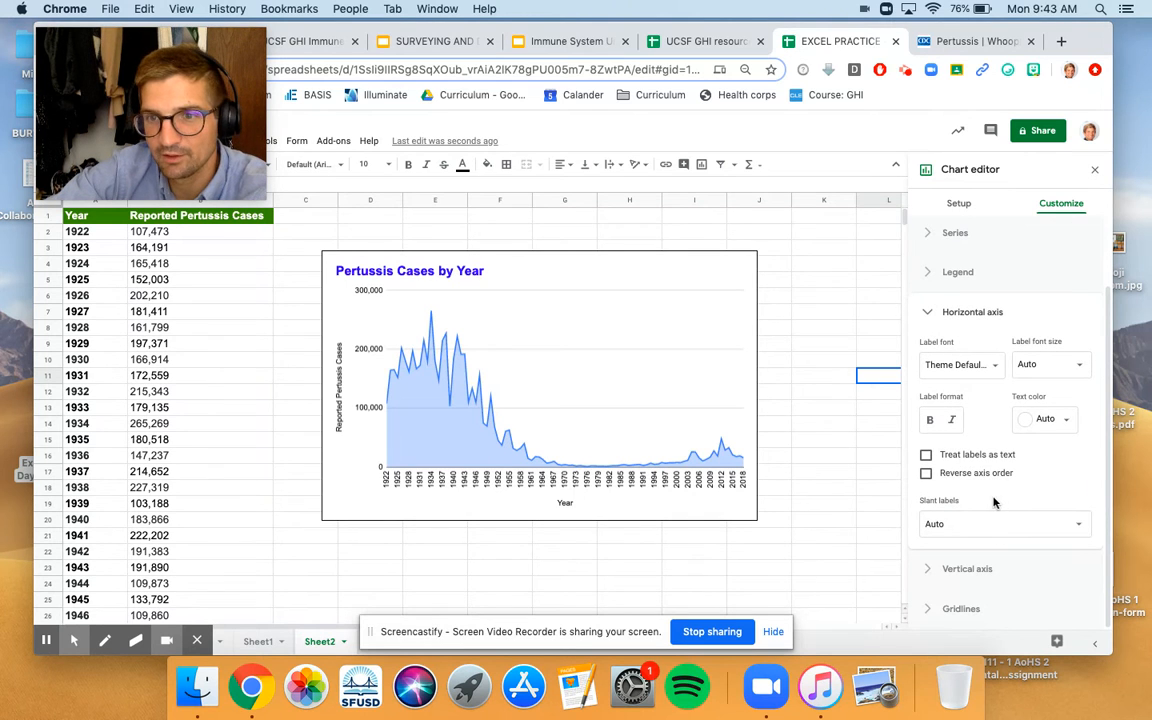
pyautogui.click(931, 566)
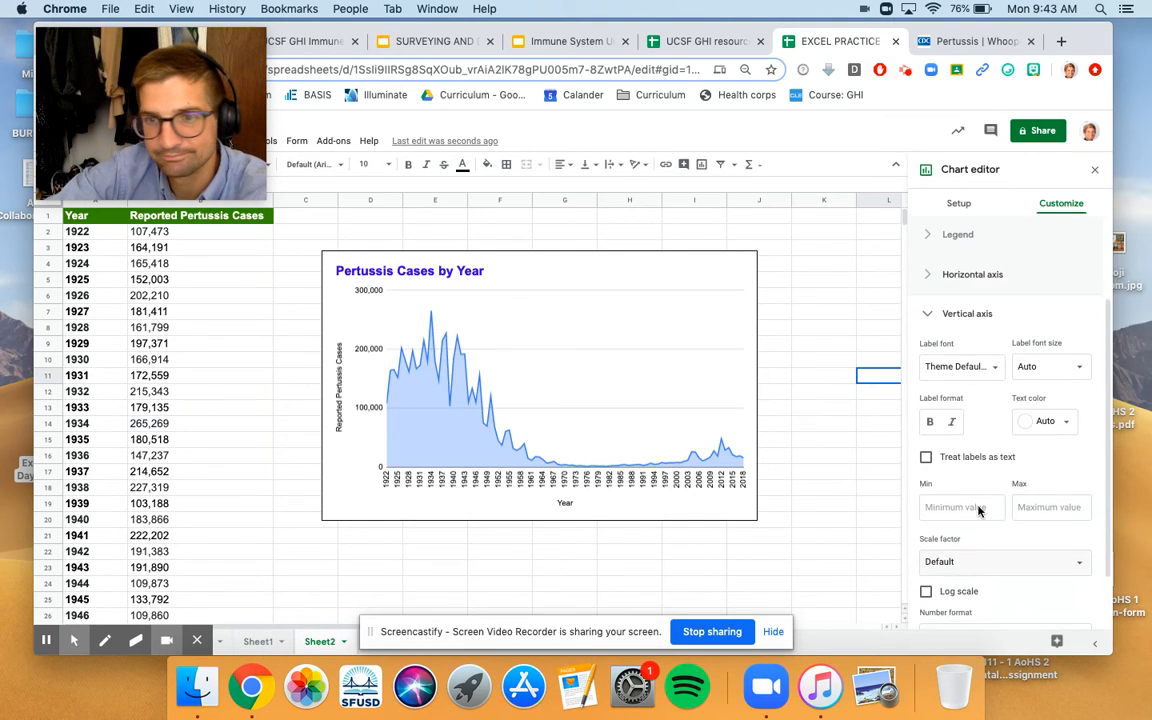
# Set the major gridline color of the chart's vertical axis to black.
pyautogui.click(1000, 608)
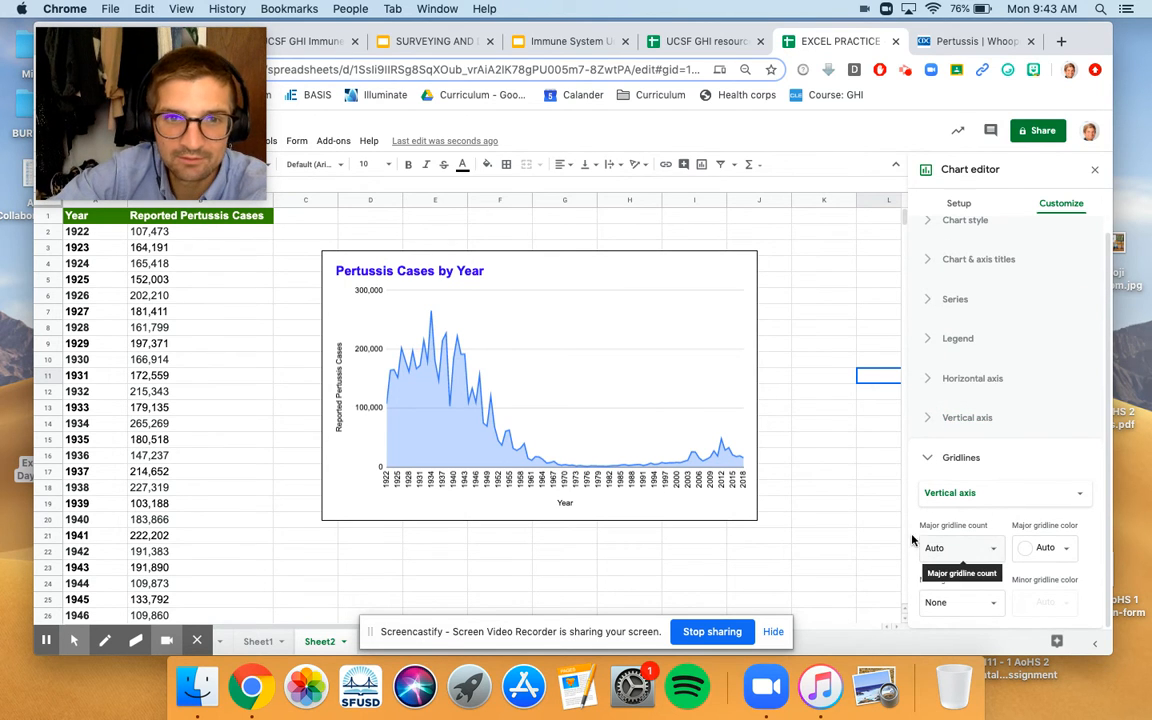
pyautogui.click(996, 550)
pyautogui.click(998, 556)
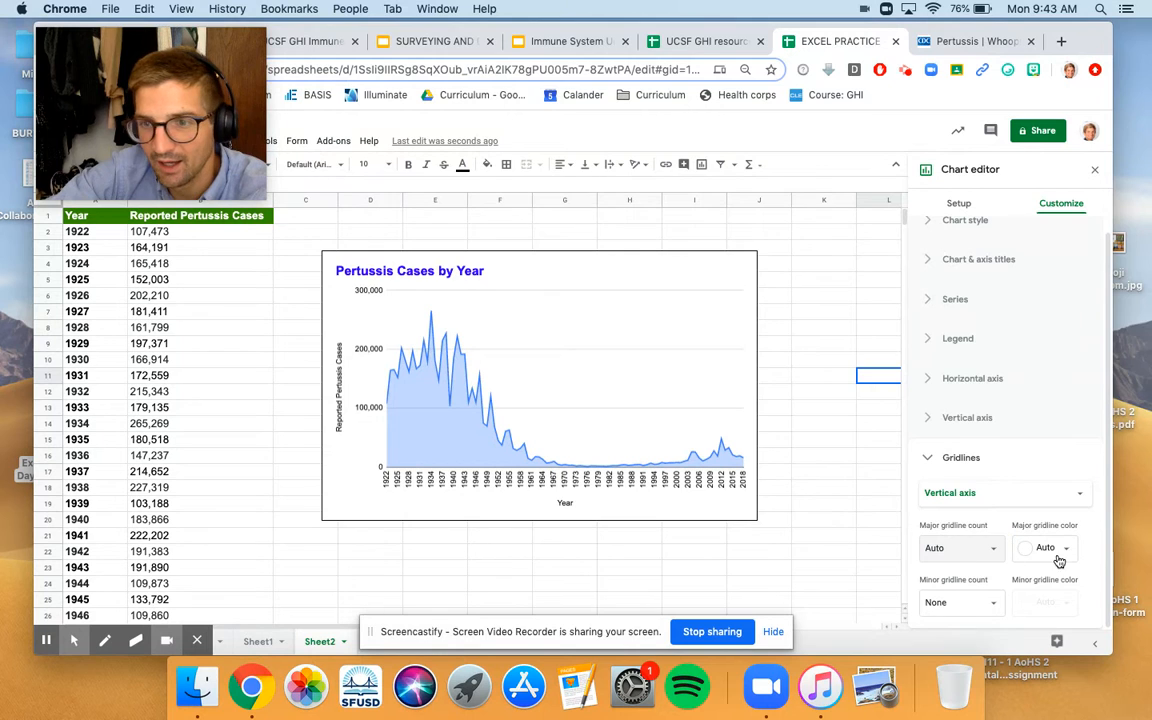
pyautogui.click(1070, 552)
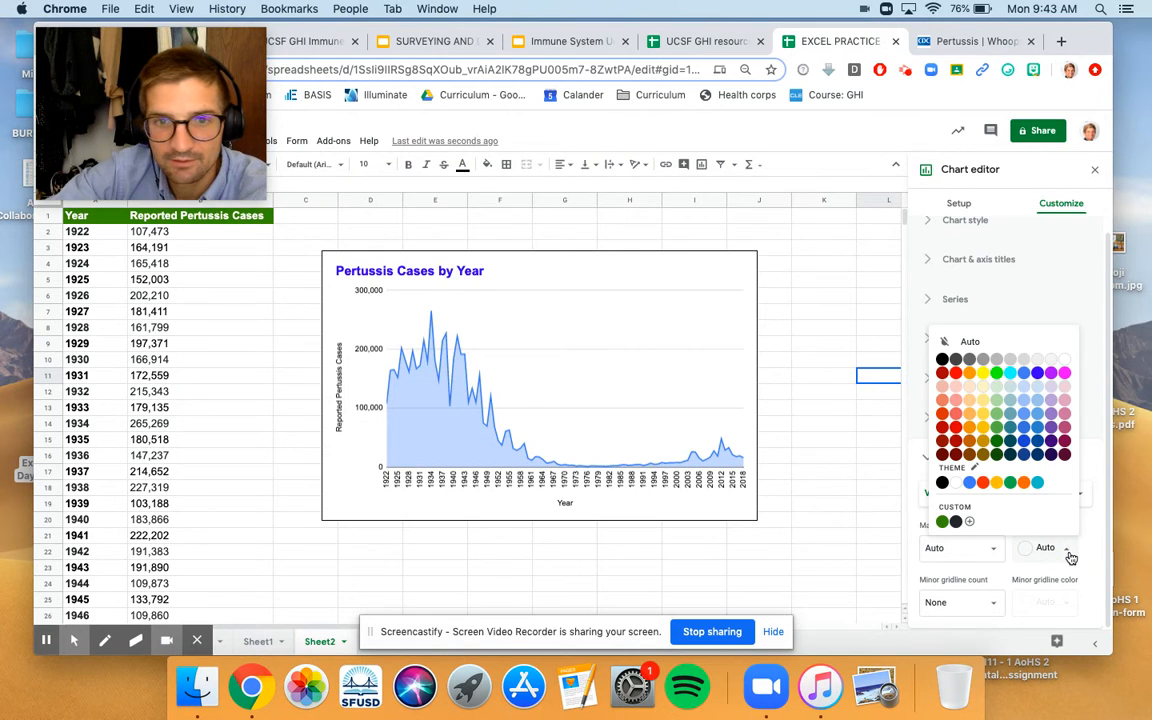
pyautogui.click(944, 362)
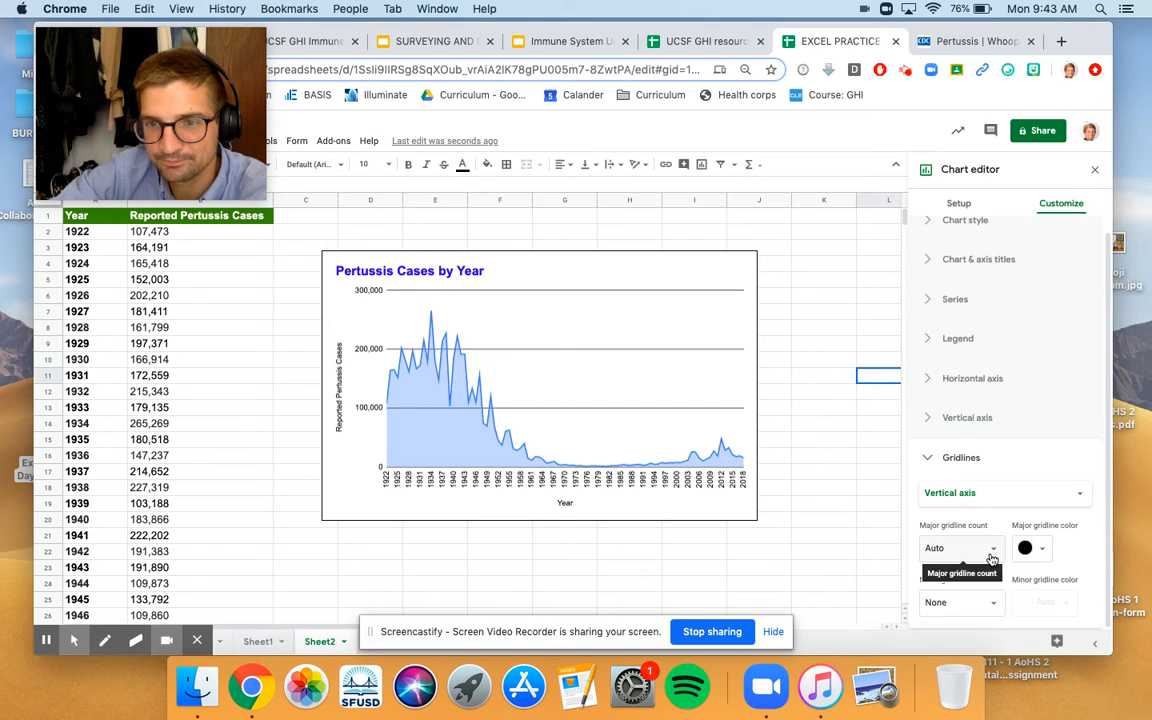
# Try a minor gridline count of 3 on the vertical axis and return it to None.
pyautogui.click(985, 602)
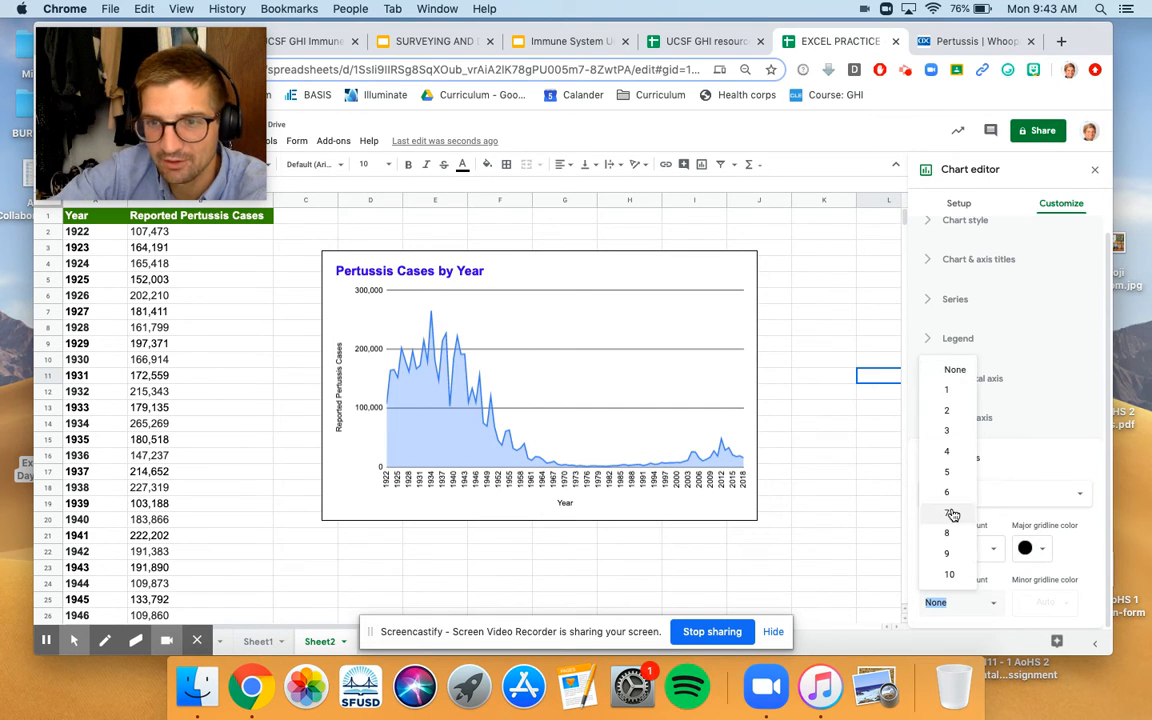
pyautogui.click(948, 433)
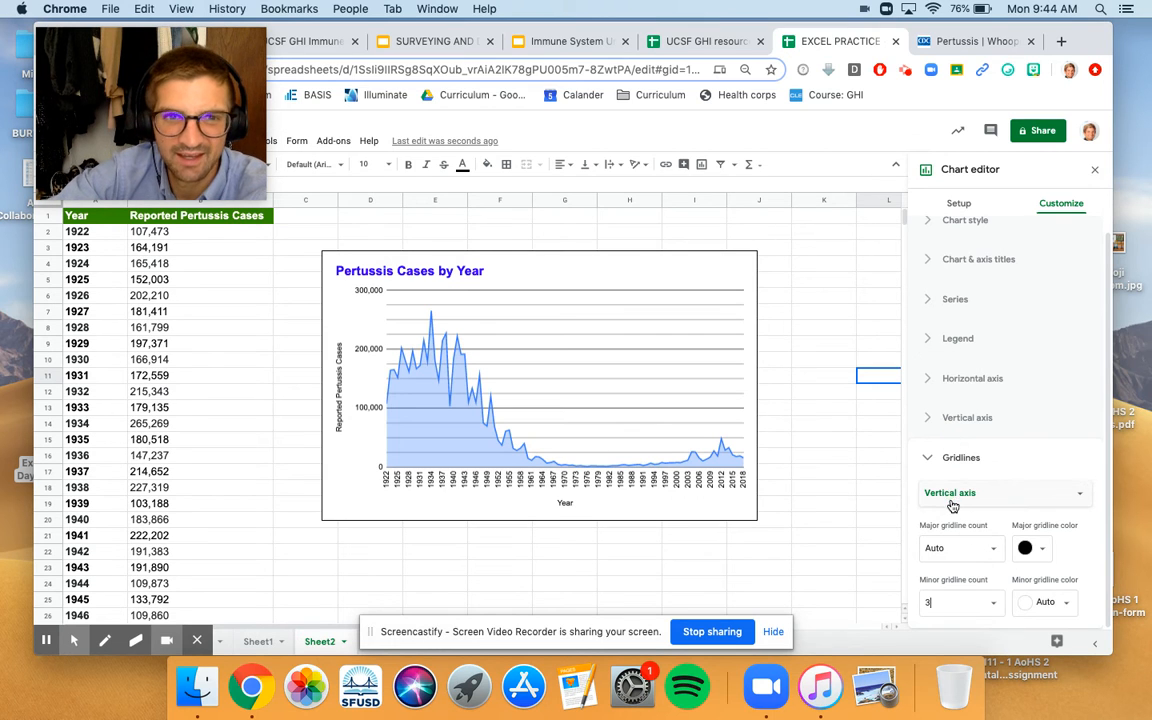
pyautogui.click(997, 610)
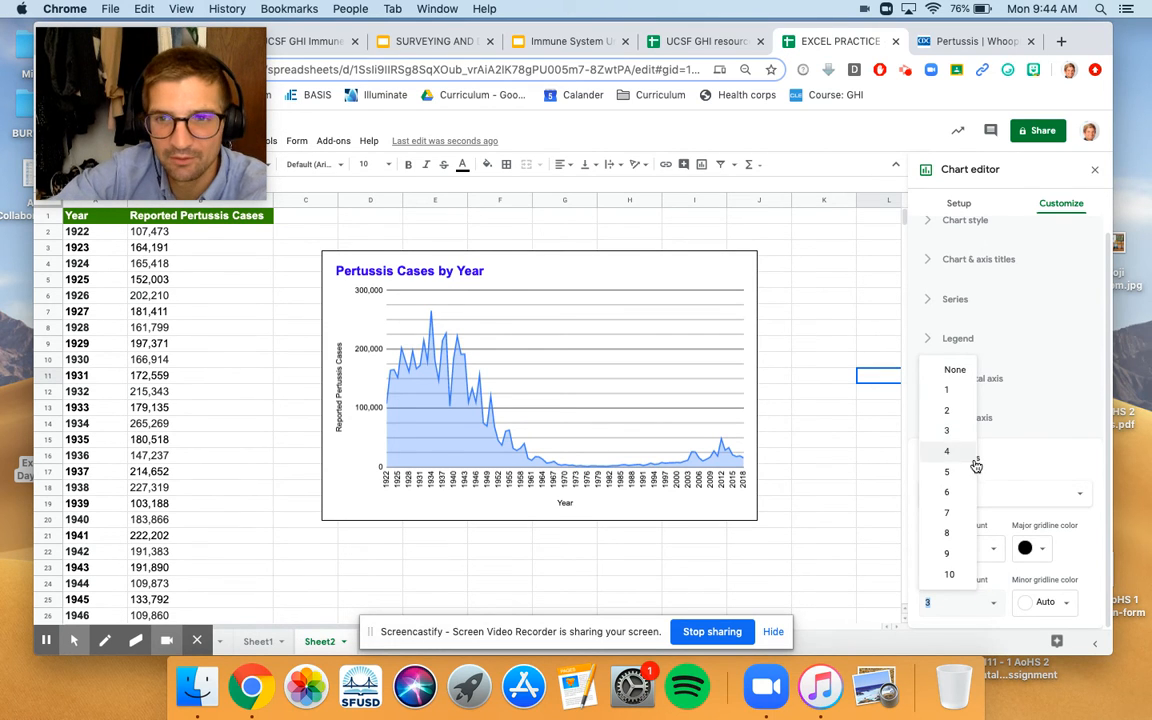
pyautogui.click(962, 379)
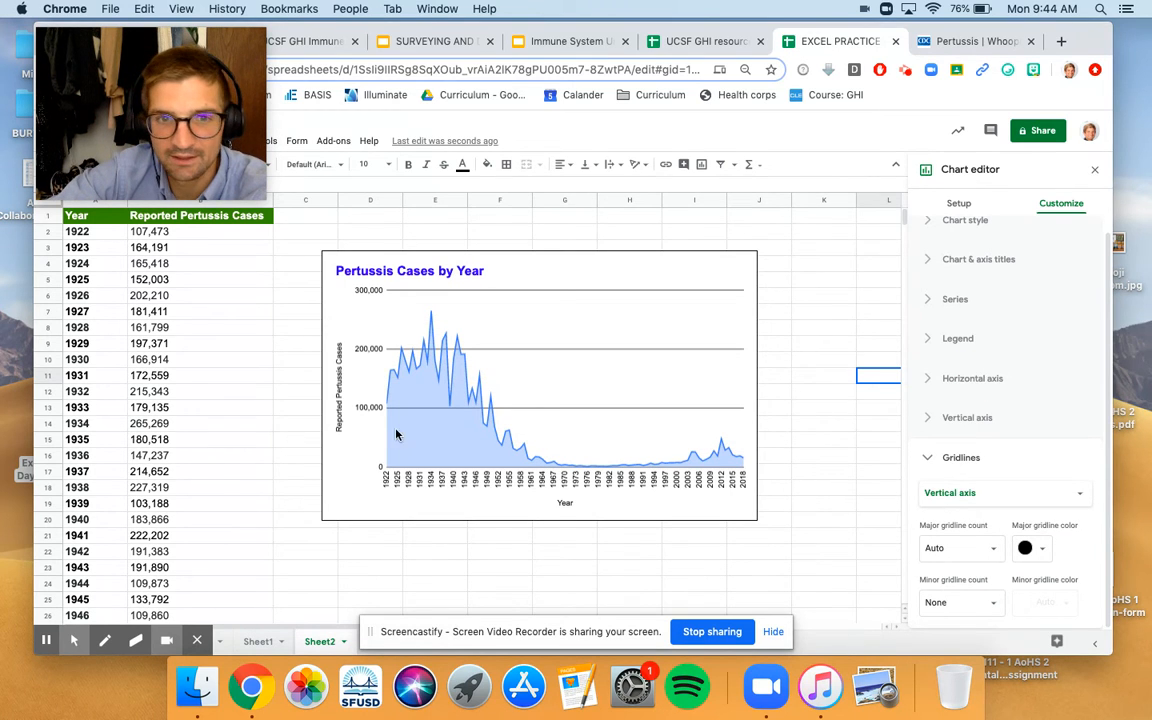
# Select the vertical axis labels in the chart and try a scale factor of 1,000 on them.
pyautogui.click(367, 378)
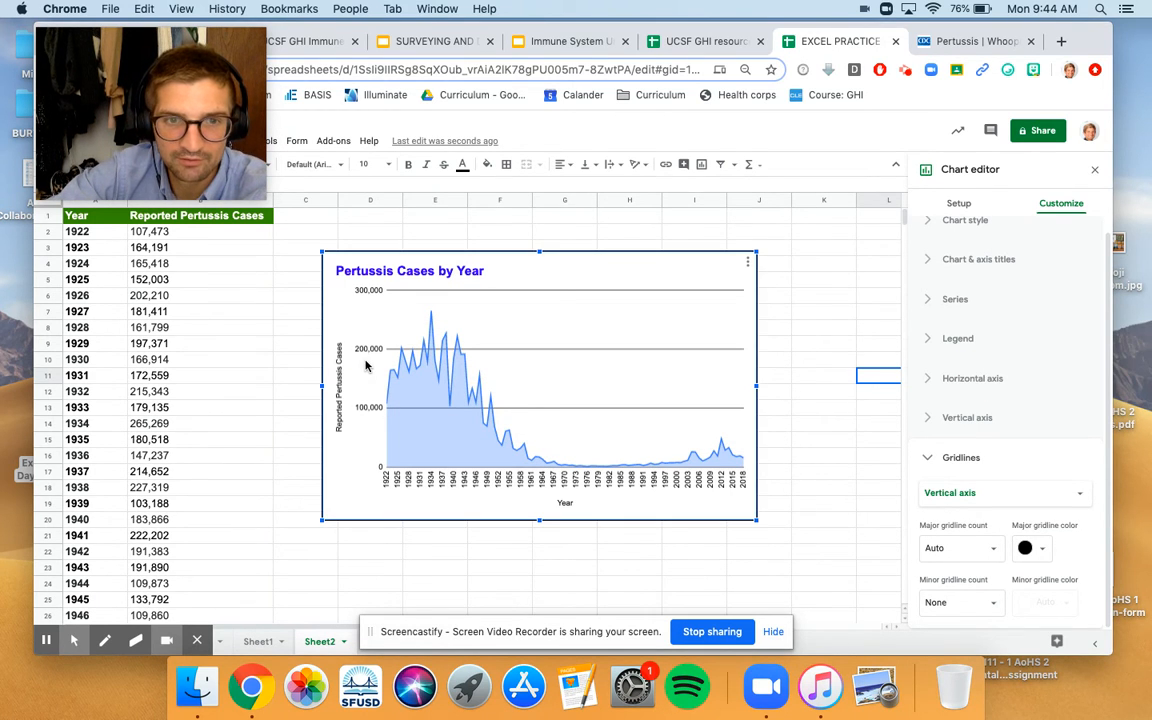
pyautogui.click(367, 347)
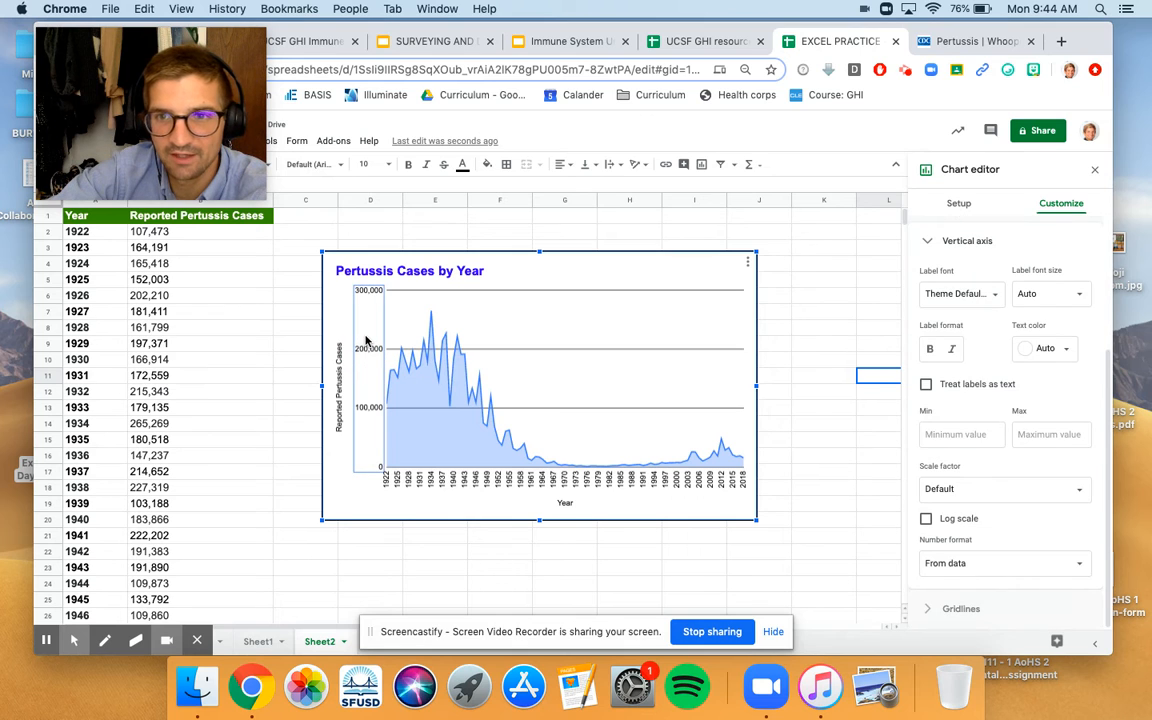
pyautogui.click(553, 407)
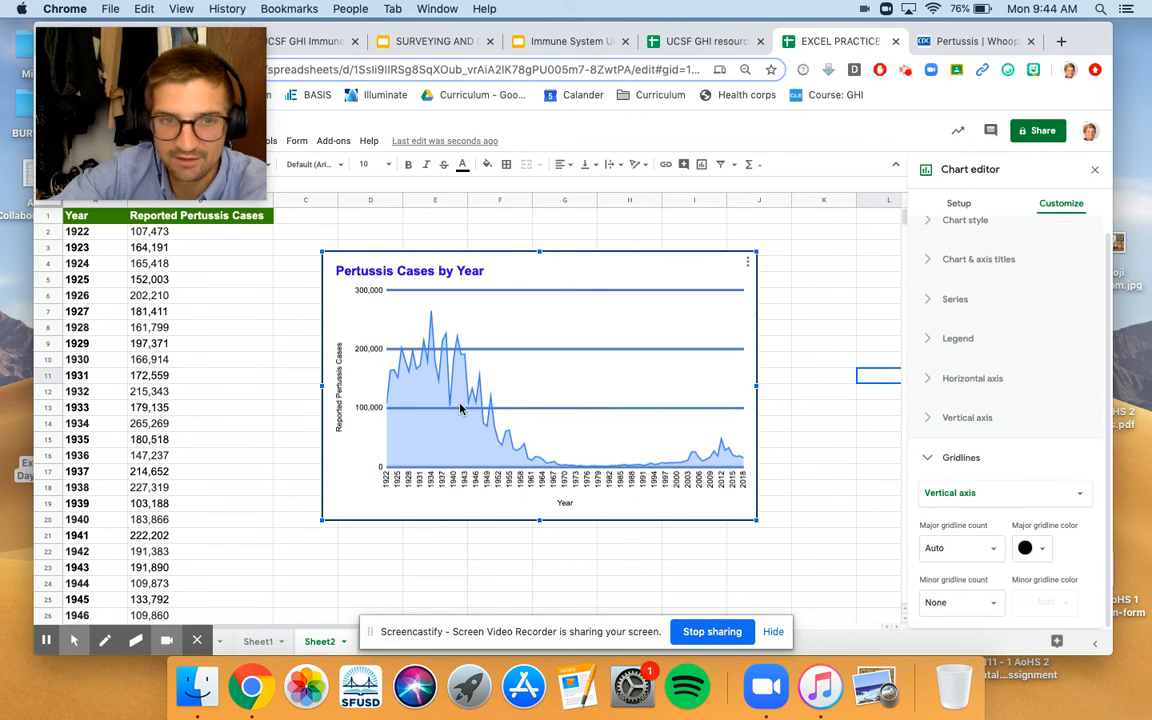
pyautogui.click(368, 384)
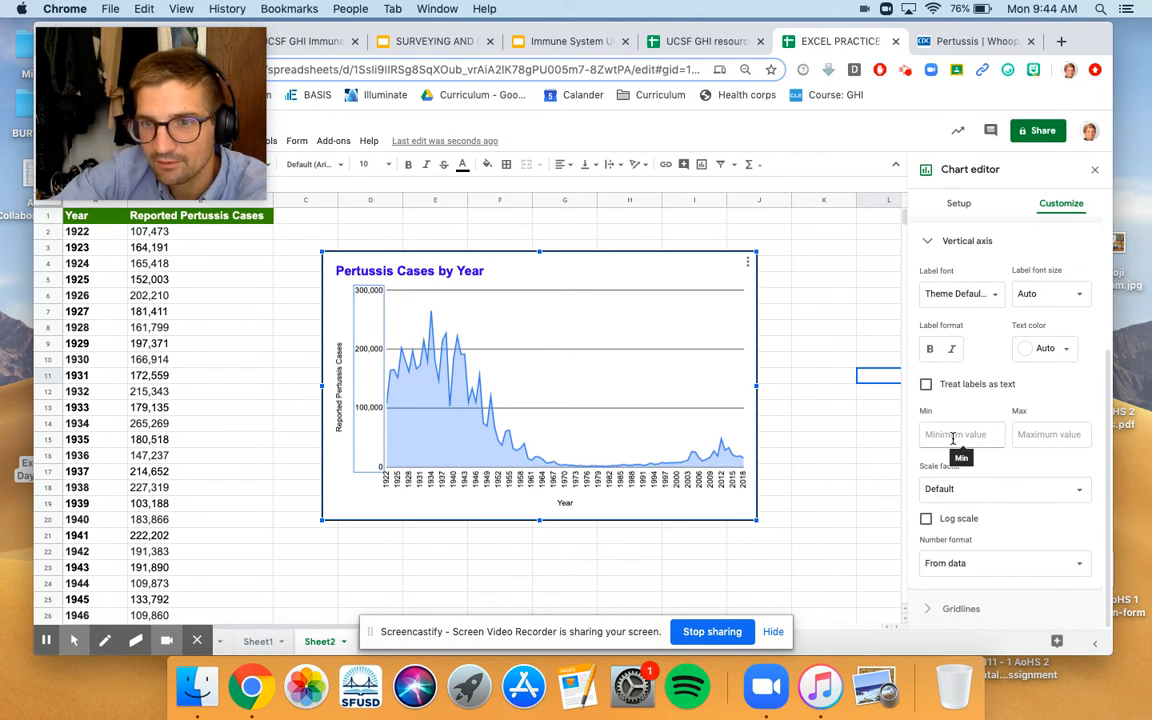
pyautogui.click(951, 493)
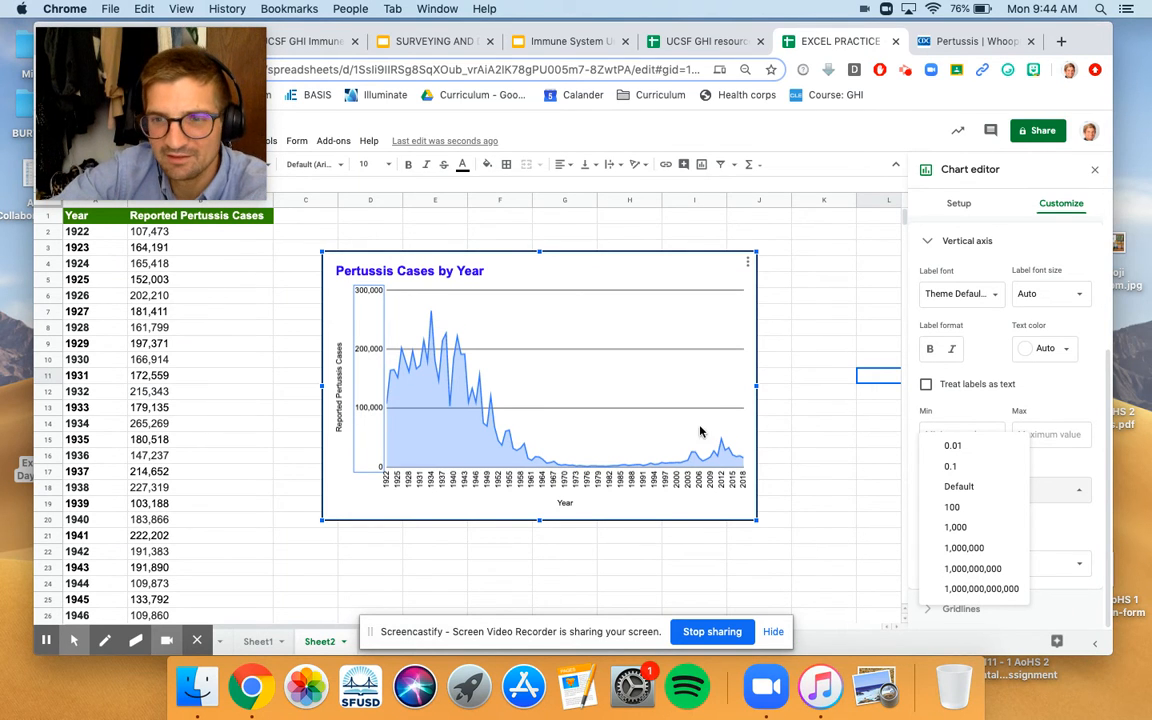
pyautogui.click(963, 527)
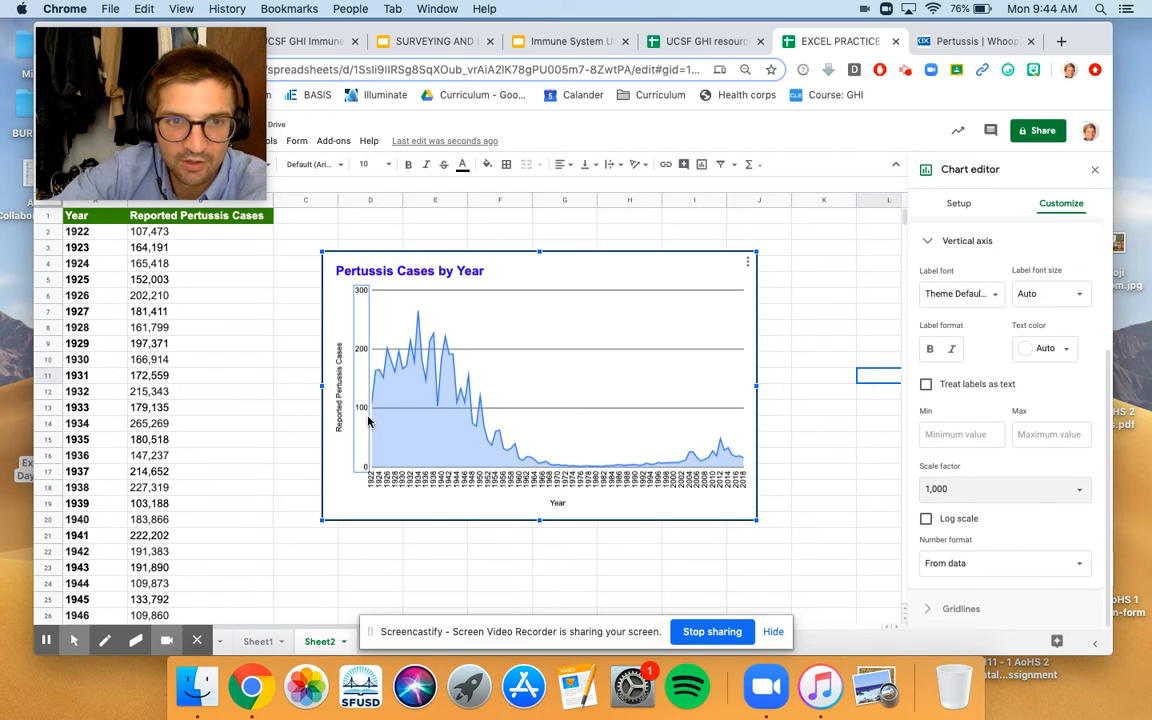
# Try a vertical axis scale factor of 1,000,000 and return it to Default.
pyautogui.click(988, 489)
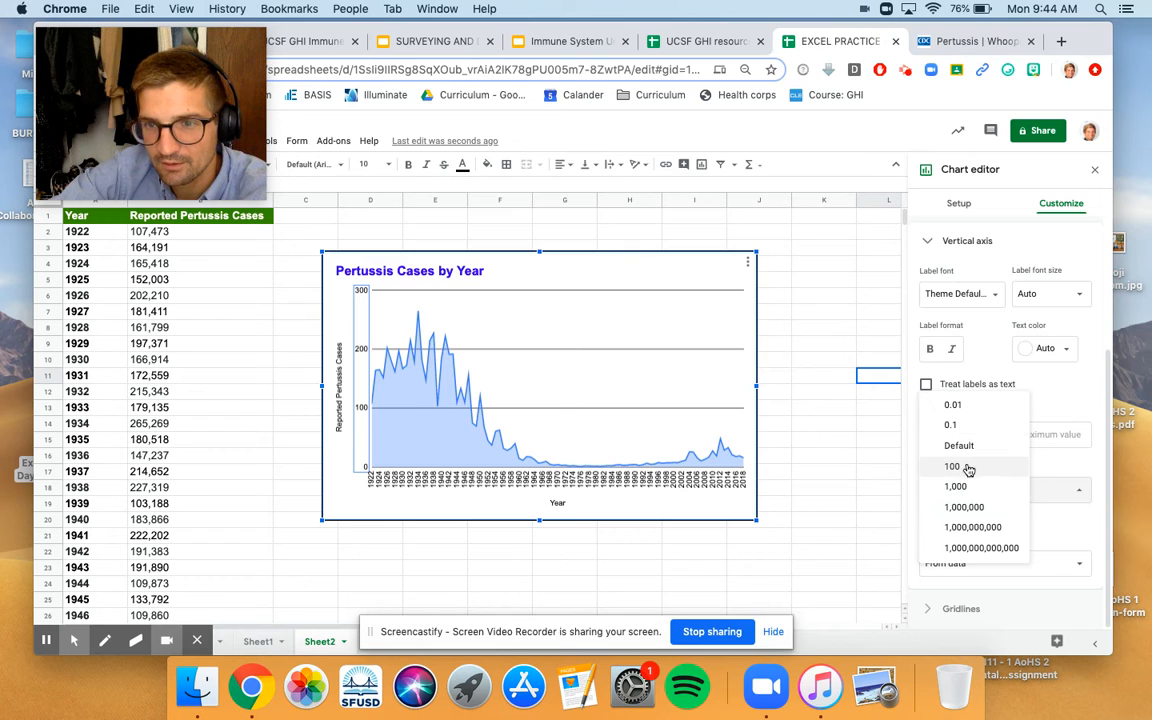
pyautogui.click(958, 507)
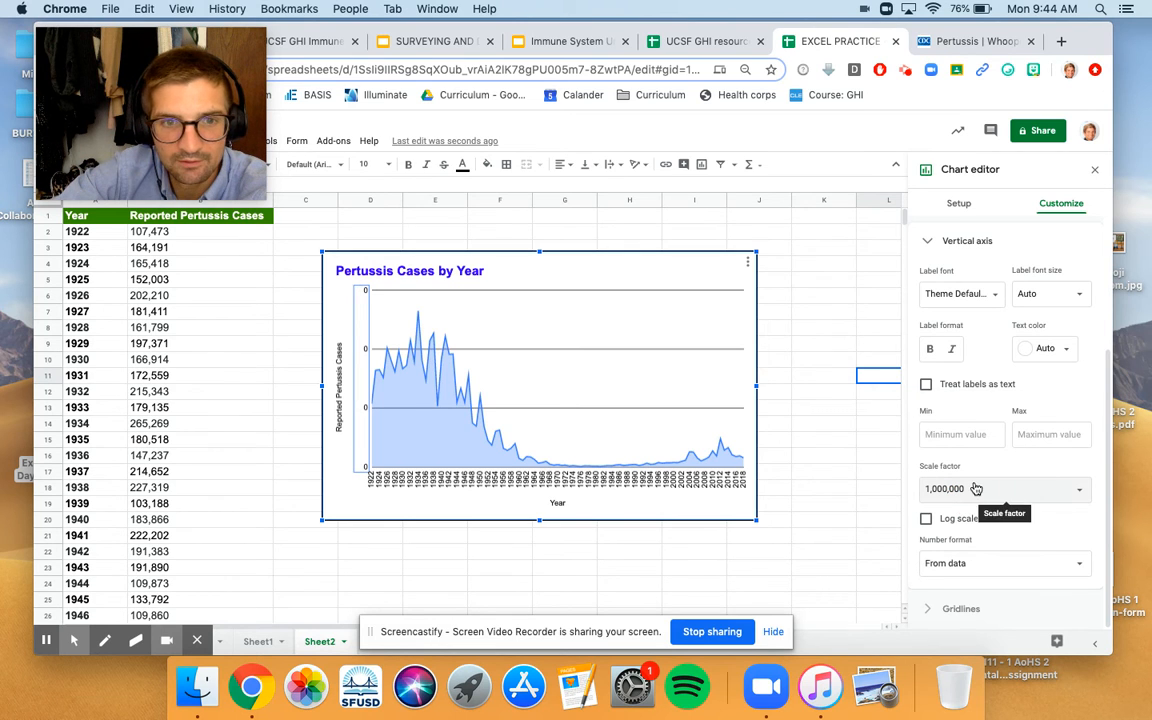
pyautogui.click(956, 489)
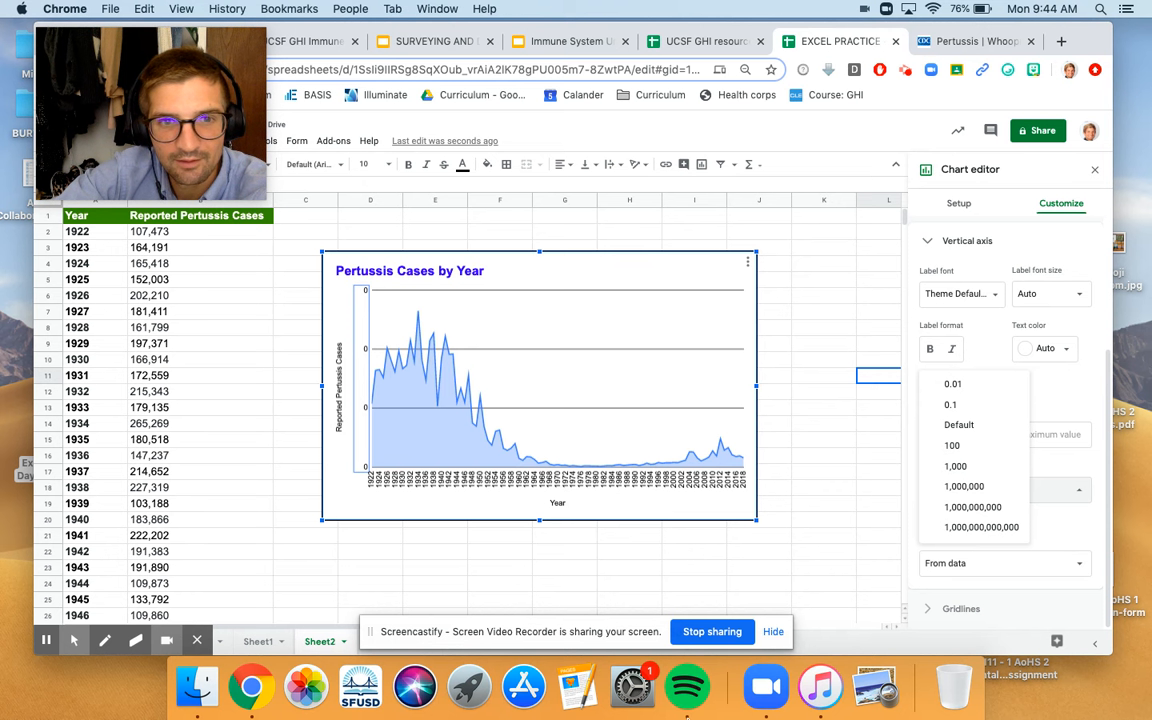
pyautogui.click(956, 428)
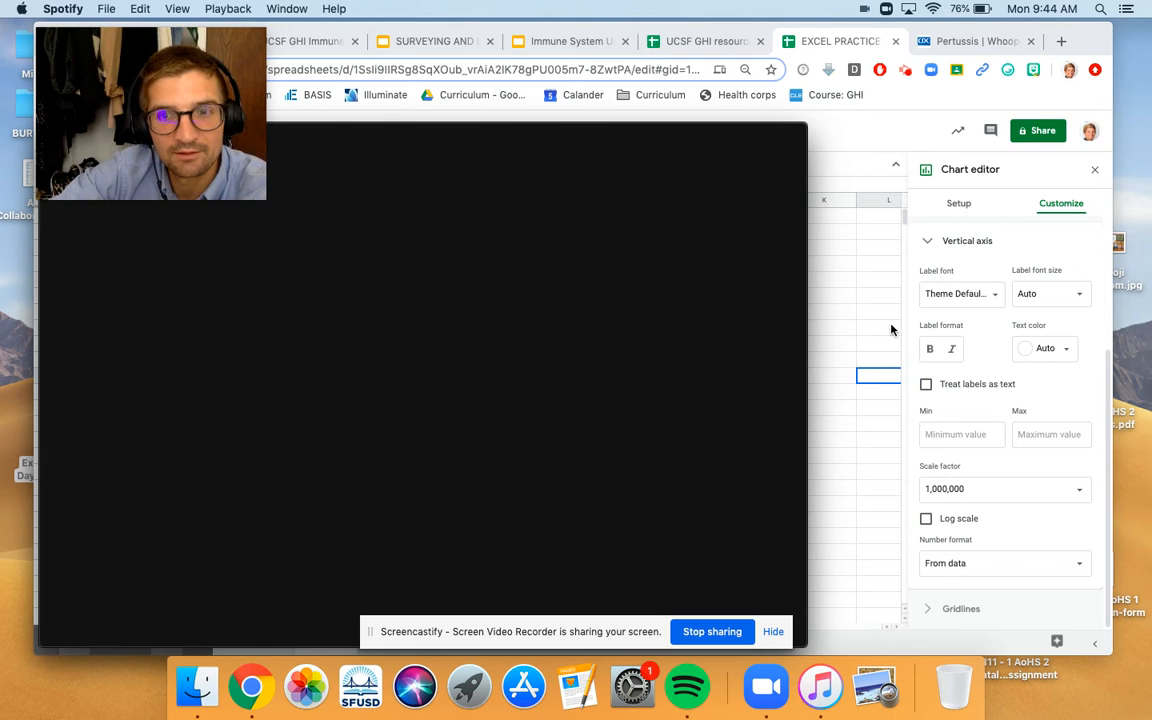
pyautogui.click(961, 488)
pyautogui.click(960, 489)
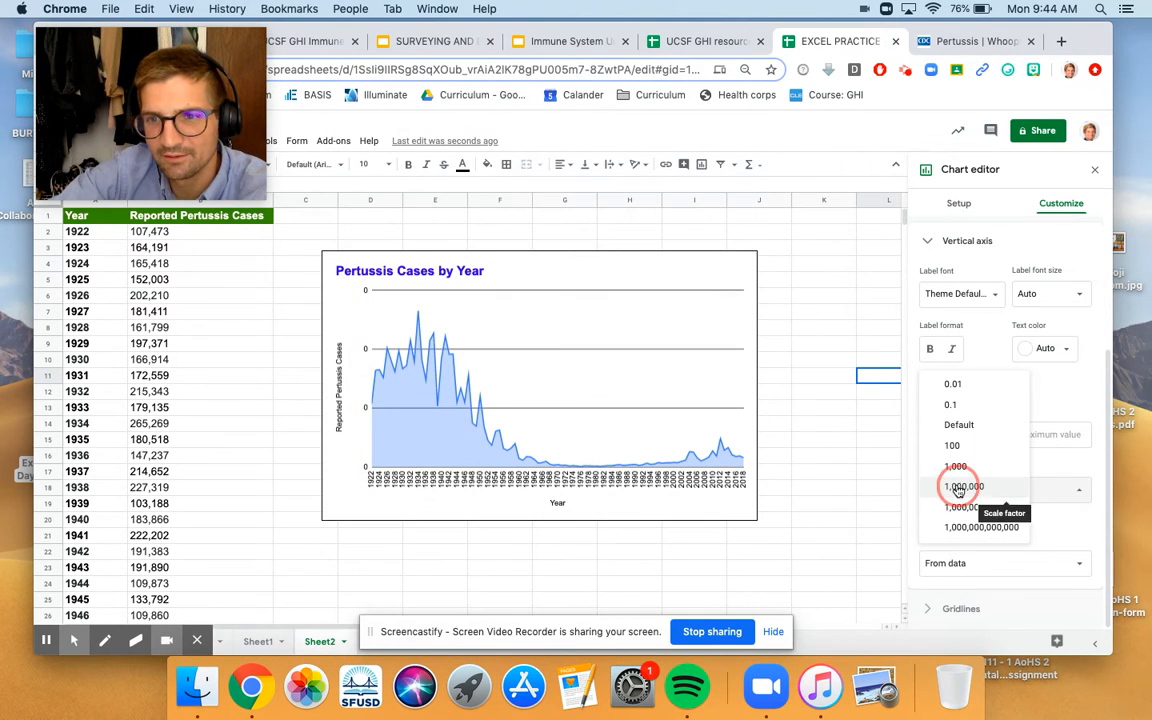
pyautogui.click(958, 424)
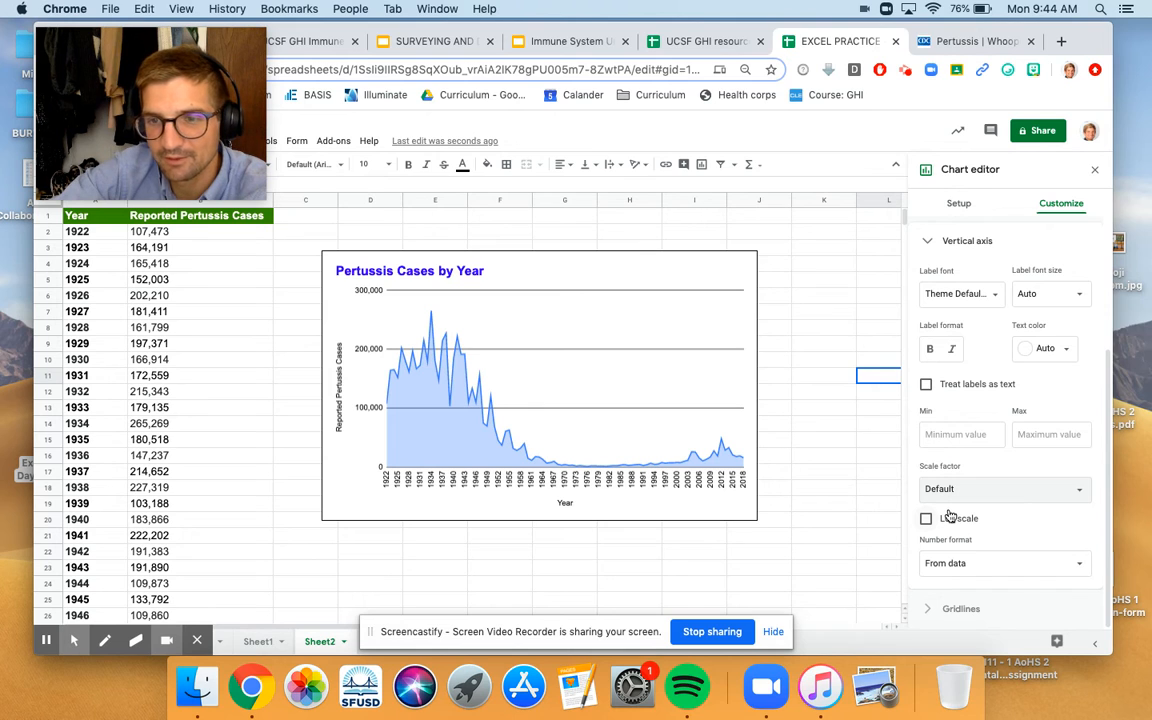
# Try the log scale on the vertical axis, close the chart editor, and undo the log scale.
pyautogui.click(998, 560)
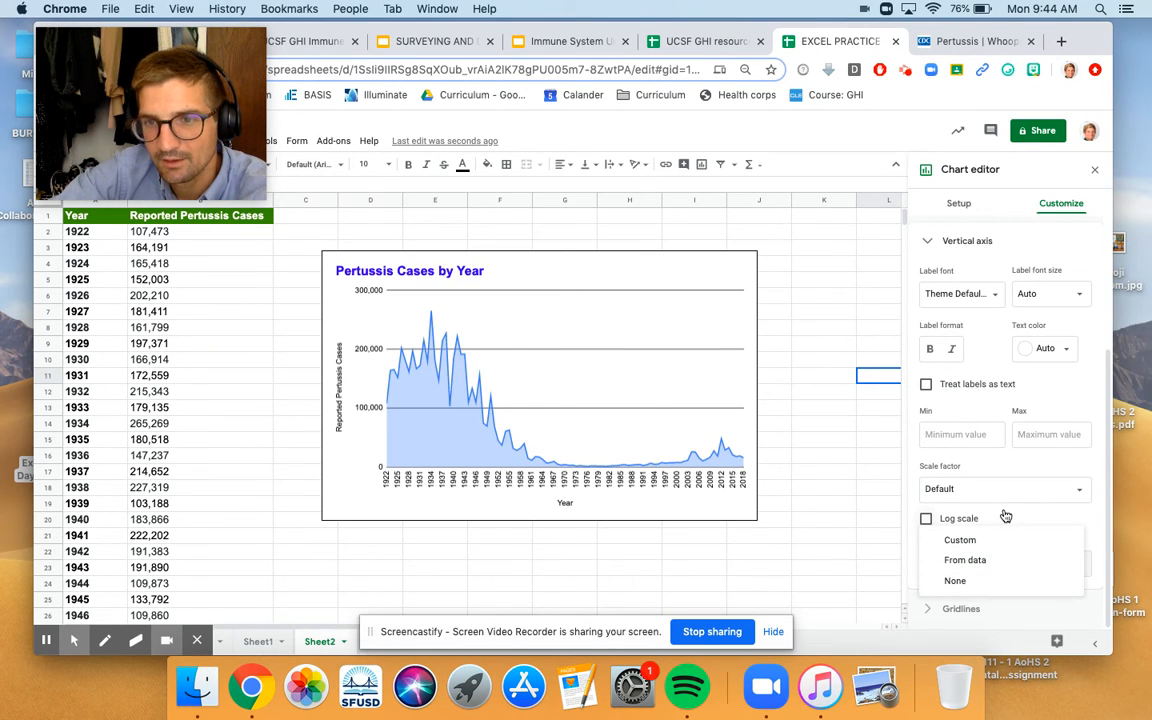
pyautogui.click(1005, 517)
pyautogui.click(1094, 169)
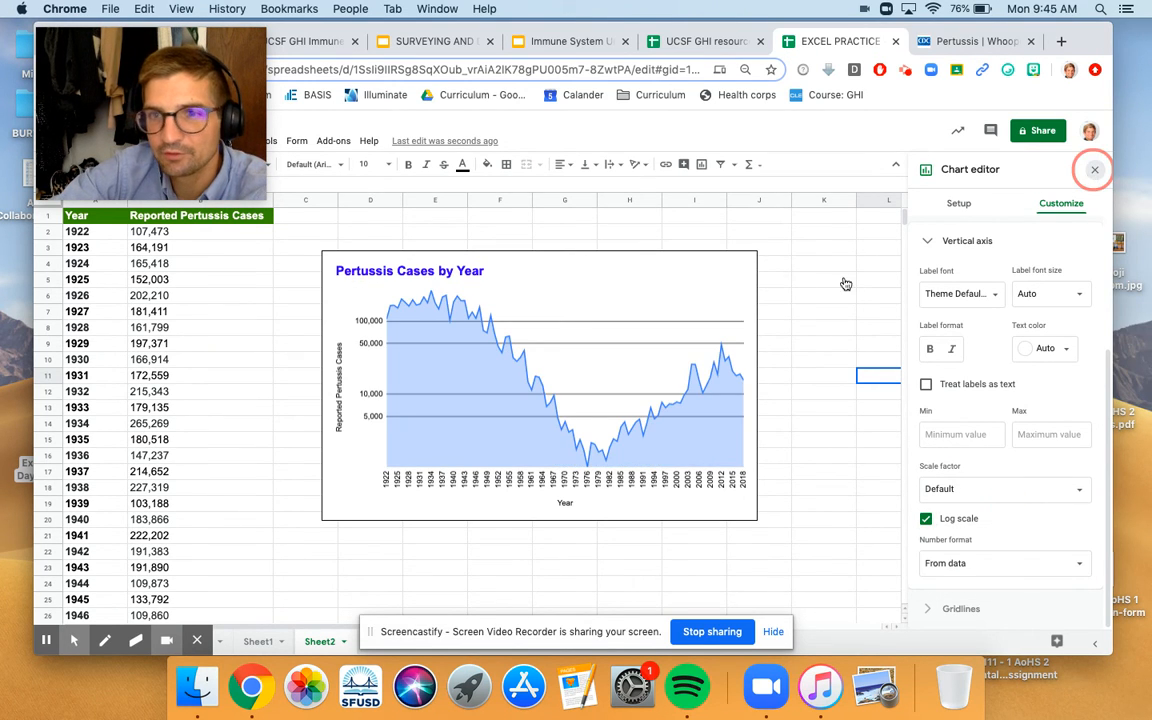
pyautogui.press('super+z')
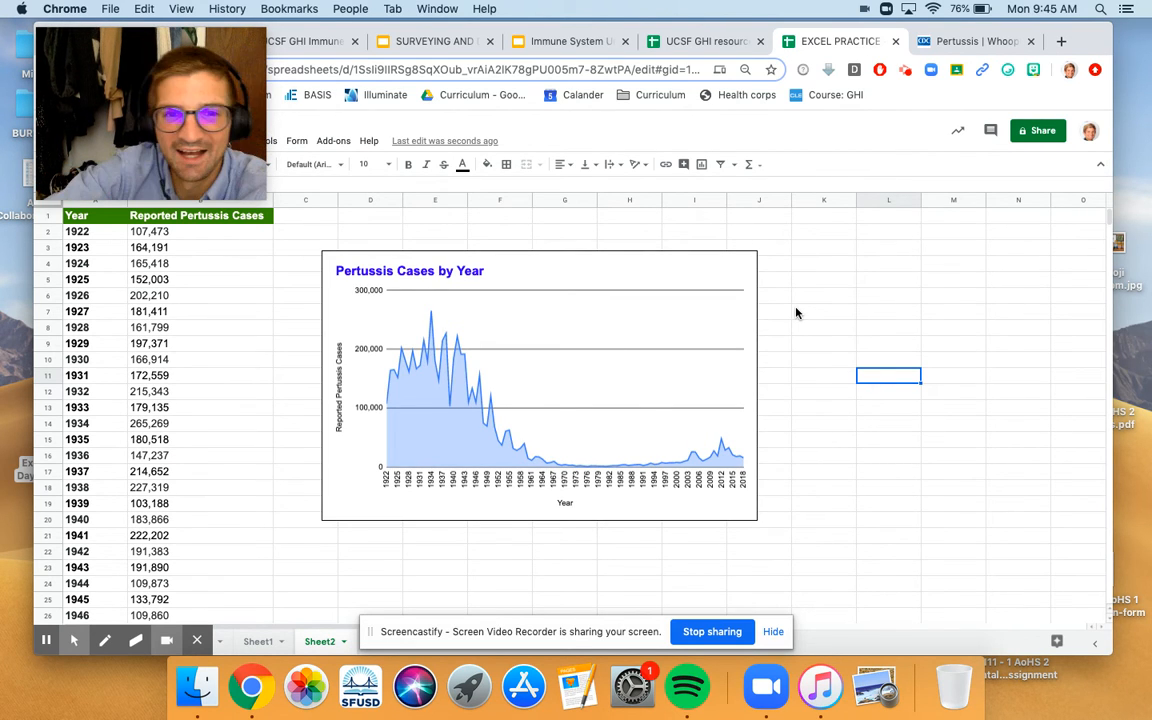
# Center the chart title "Pertussis Cases by Year" and close the chart editor.
pyautogui.click(374, 281)
pyautogui.click(378, 271)
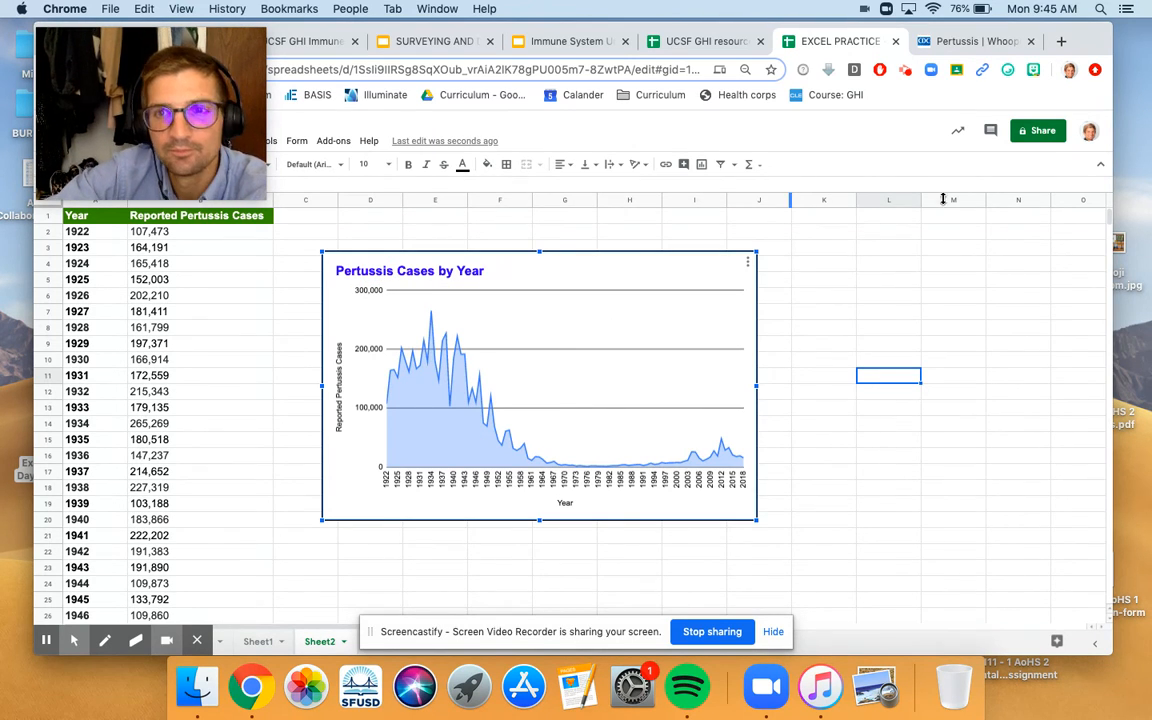
pyautogui.click(747, 262)
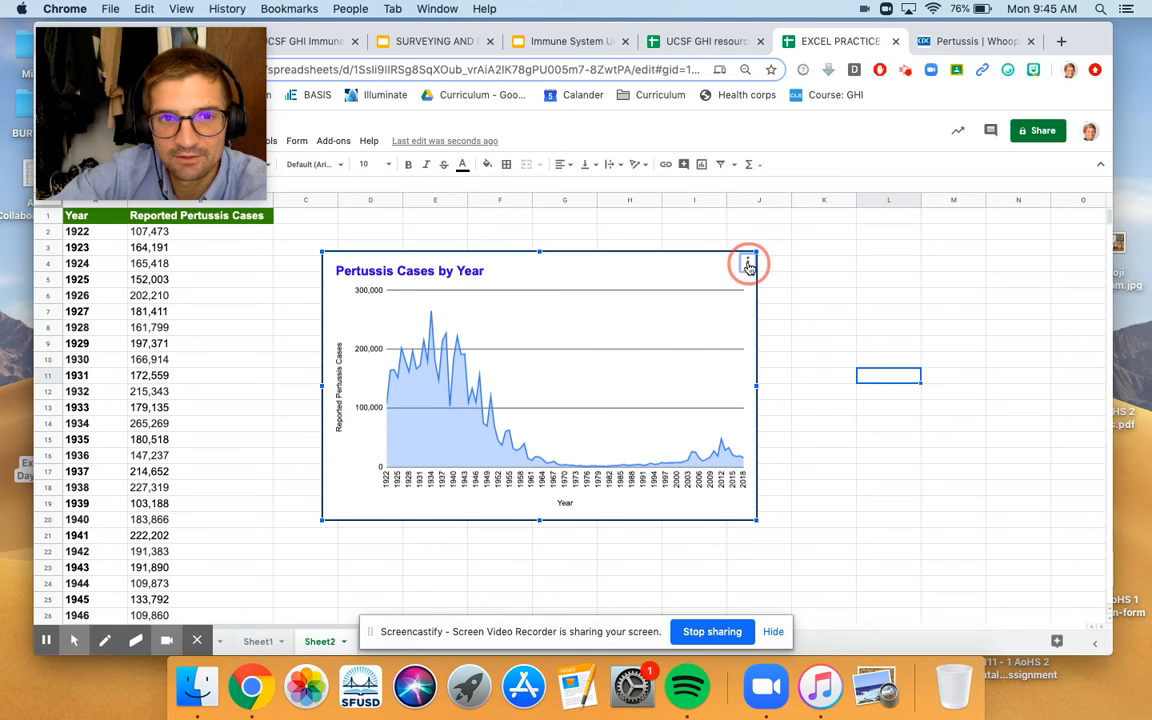
pyautogui.click(706, 283)
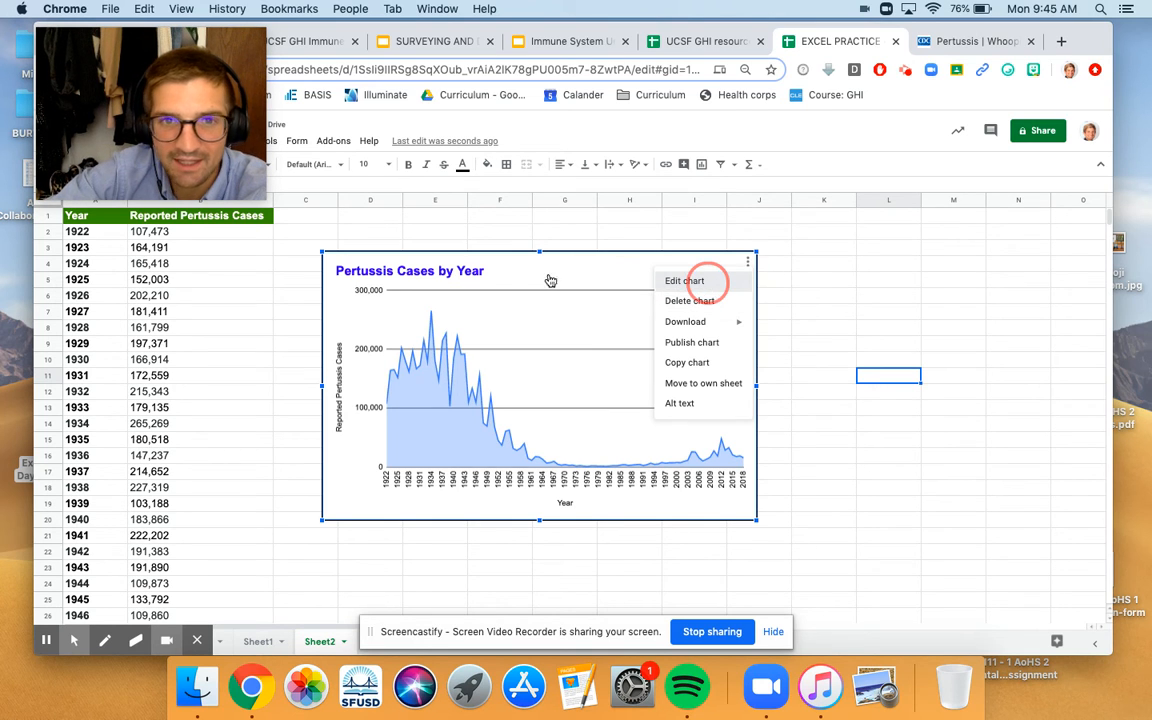
pyautogui.click(456, 278)
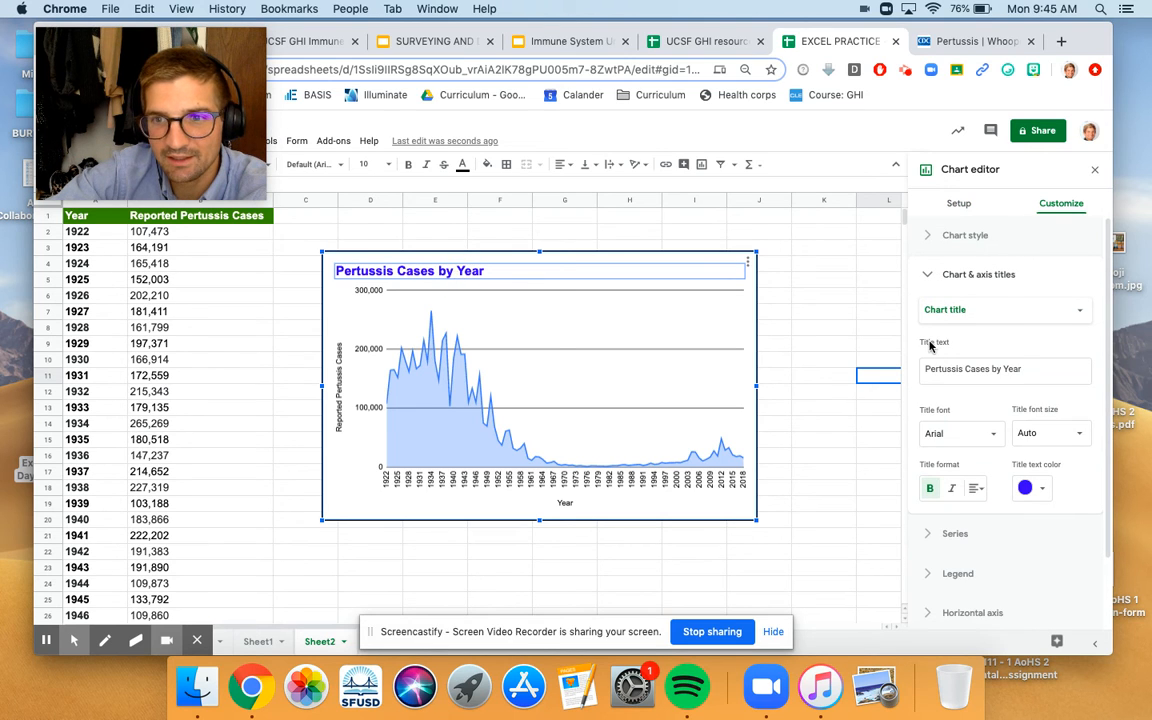
pyautogui.click(976, 488)
pyautogui.click(994, 513)
pyautogui.click(811, 462)
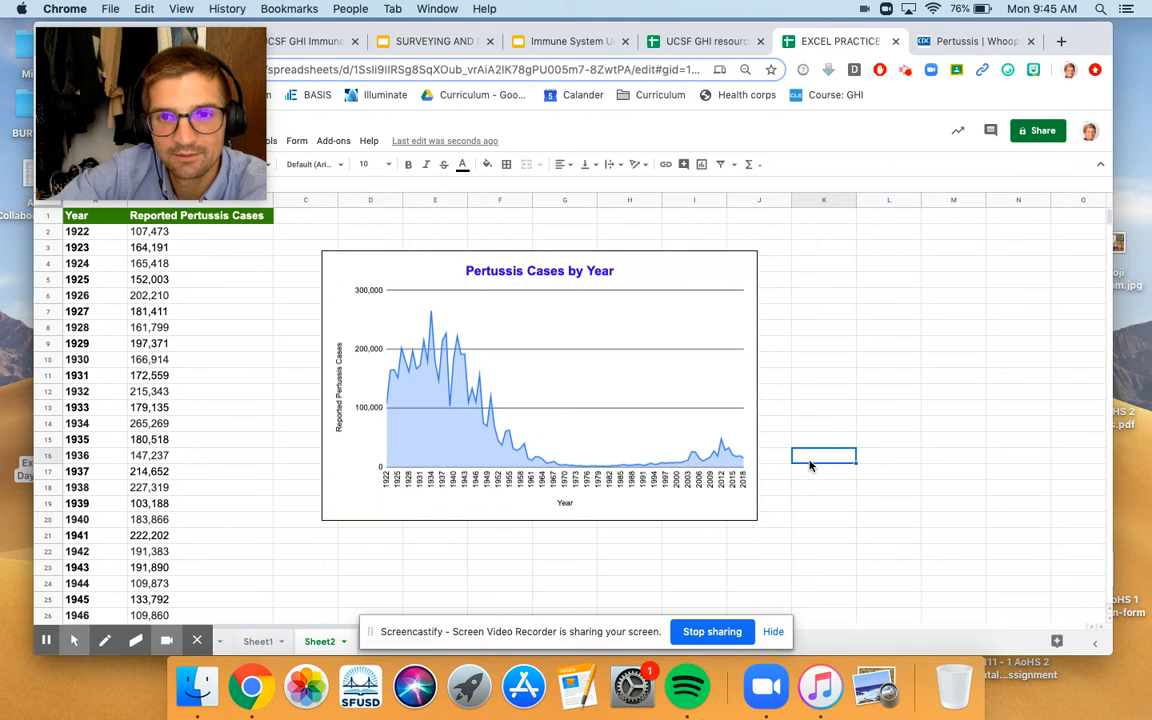
# Open the chart's vertical axis title for editing and bring up its font size choices.
pyautogui.click(703, 481)
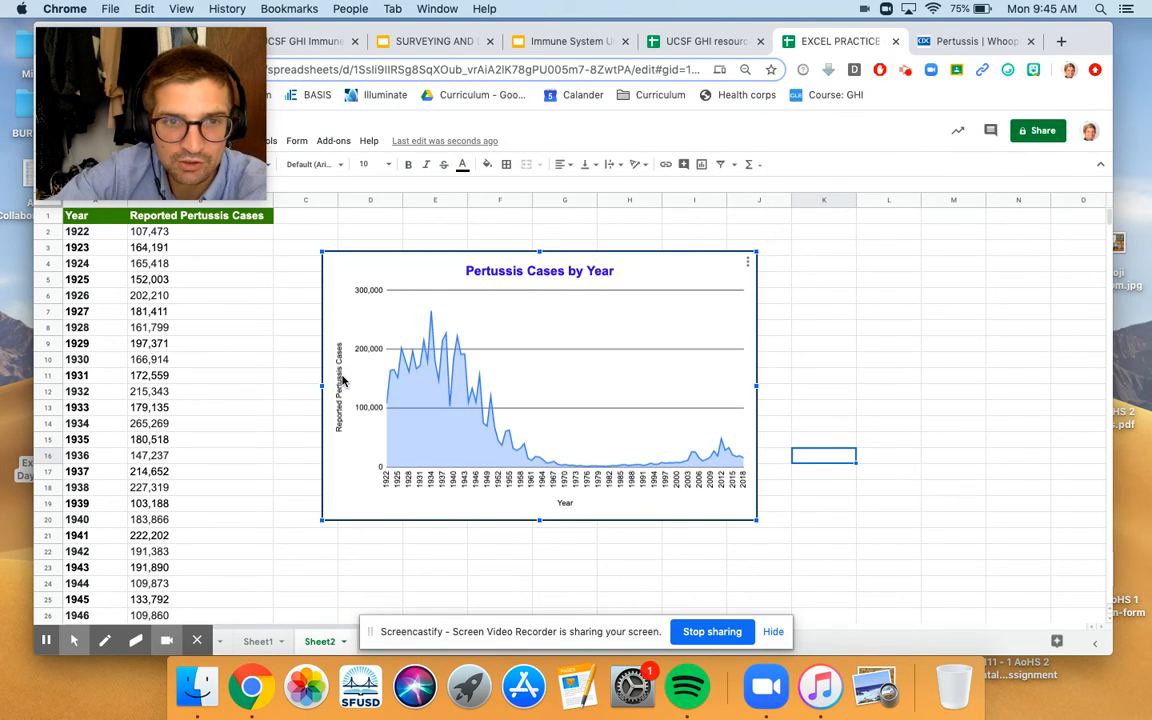
pyautogui.click(747, 263)
pyautogui.click(728, 284)
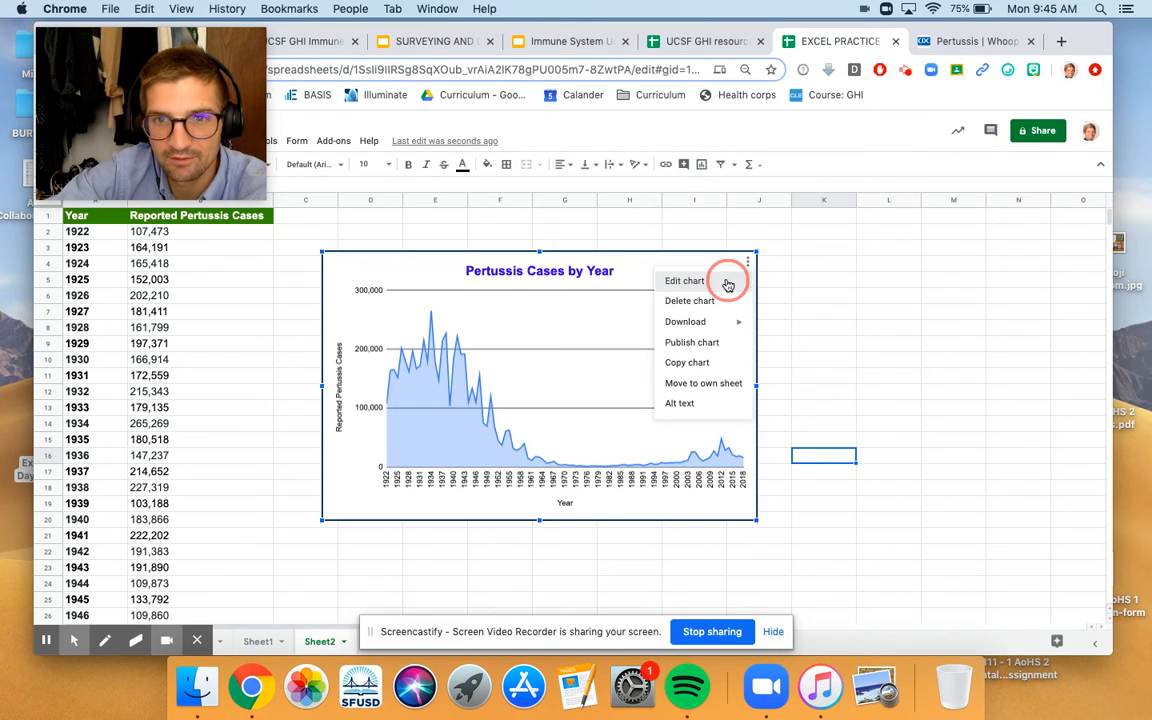
pyautogui.click(340, 380)
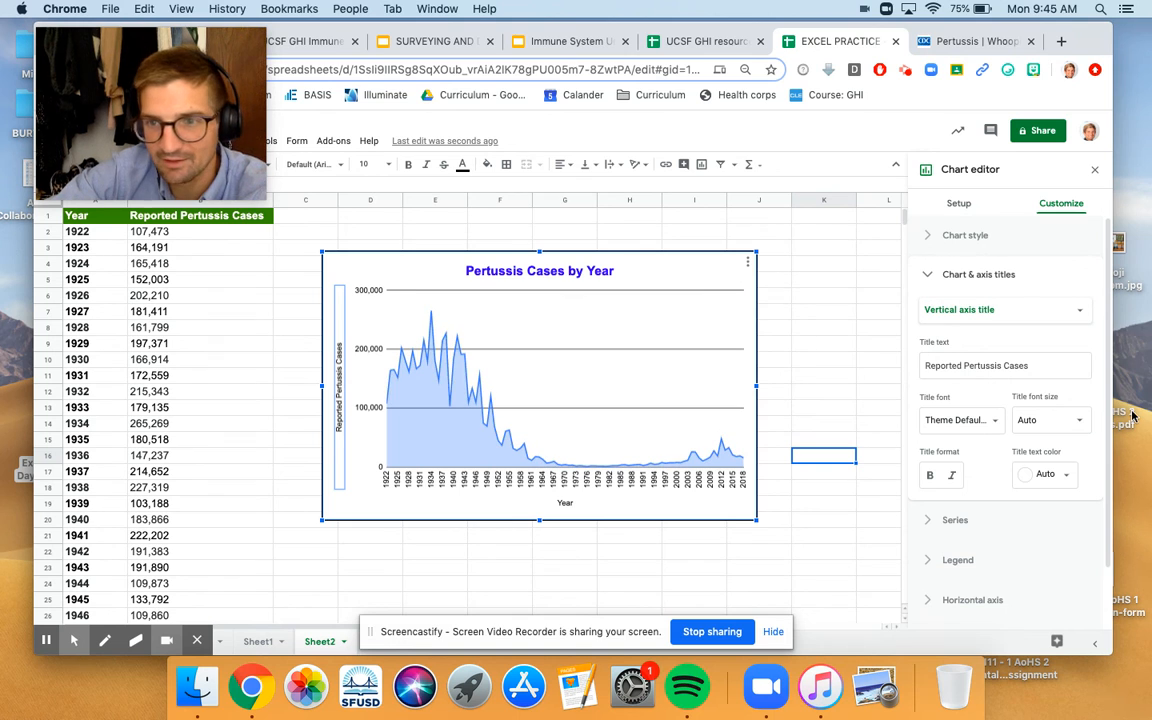
pyautogui.click(1080, 420)
pyautogui.click(780, 716)
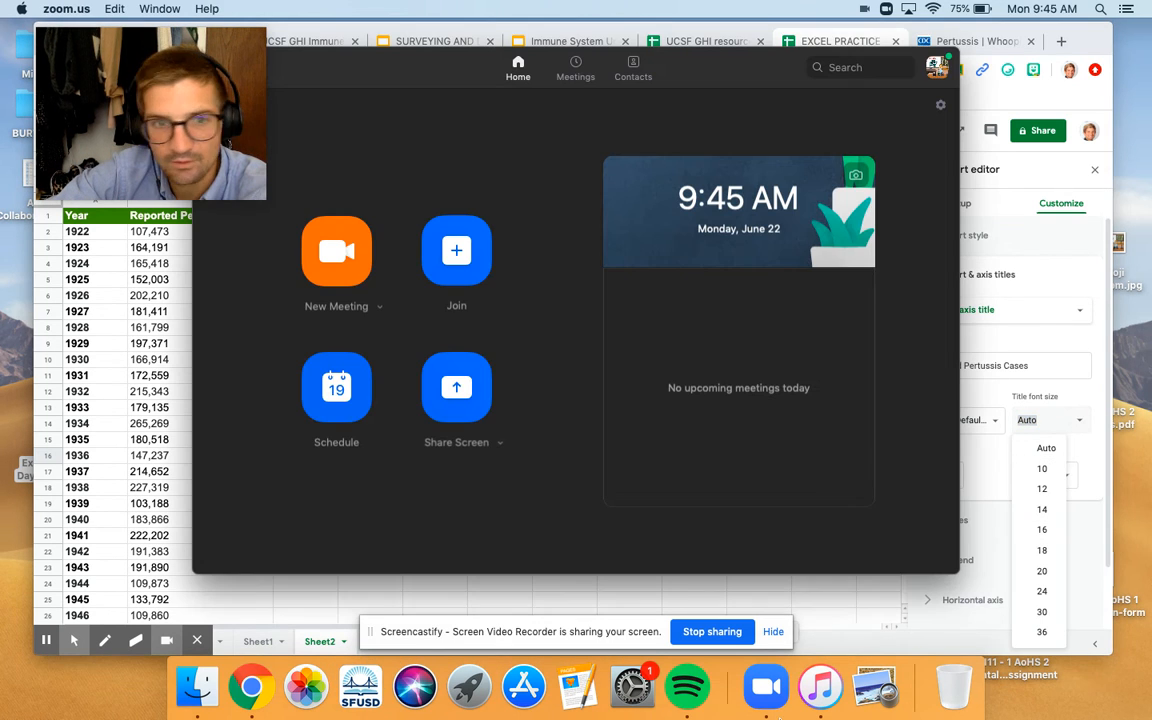
pyautogui.moveTo(336, 62); pyautogui.dragTo(448, 103)
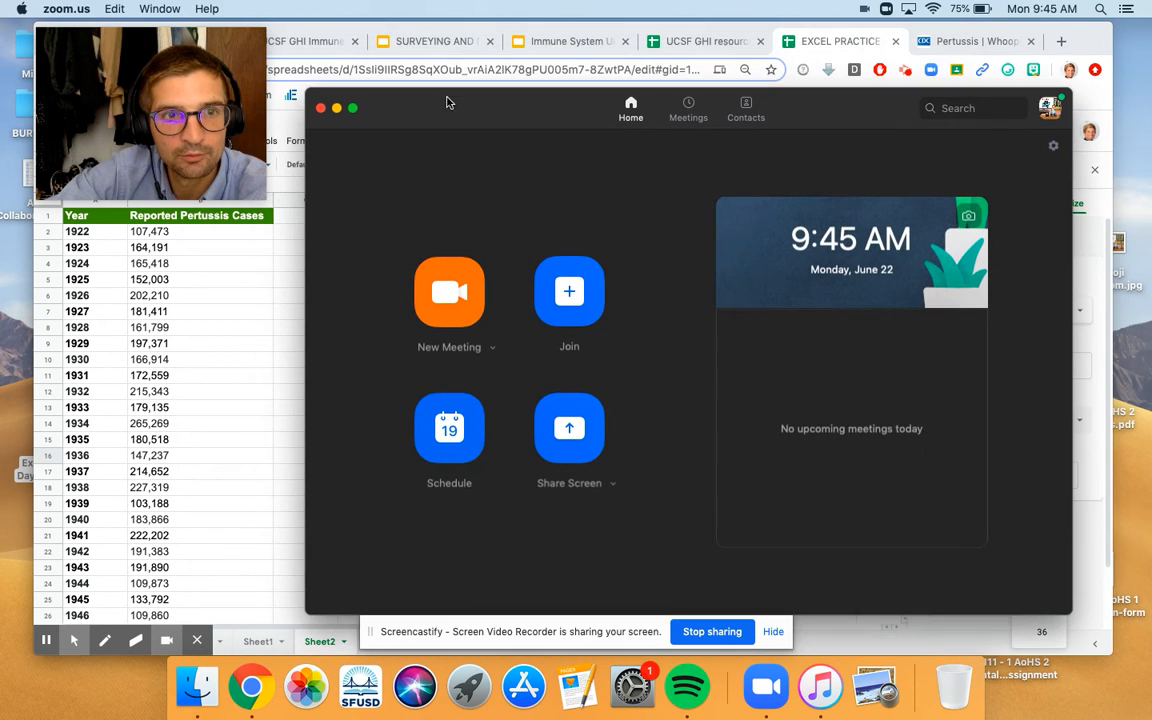
pyautogui.click(320, 106)
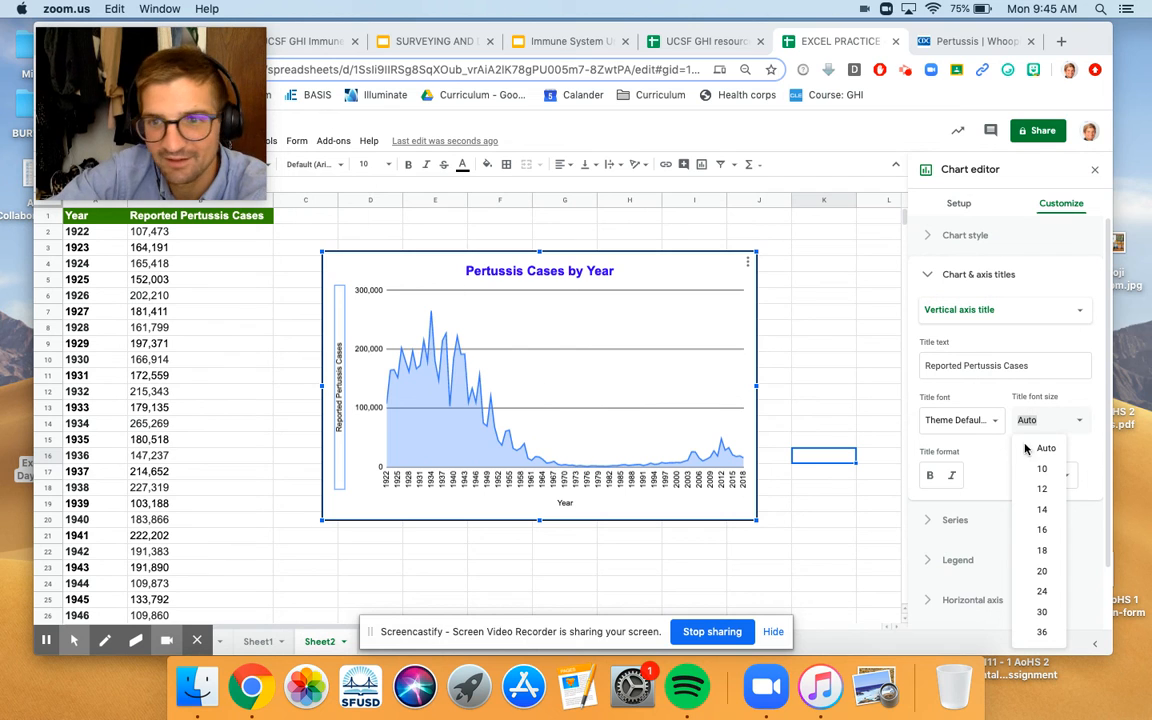
# Set the font size of the vertical axis title and of the horizontal axis title "Year" to 16.
pyautogui.click(1042, 530)
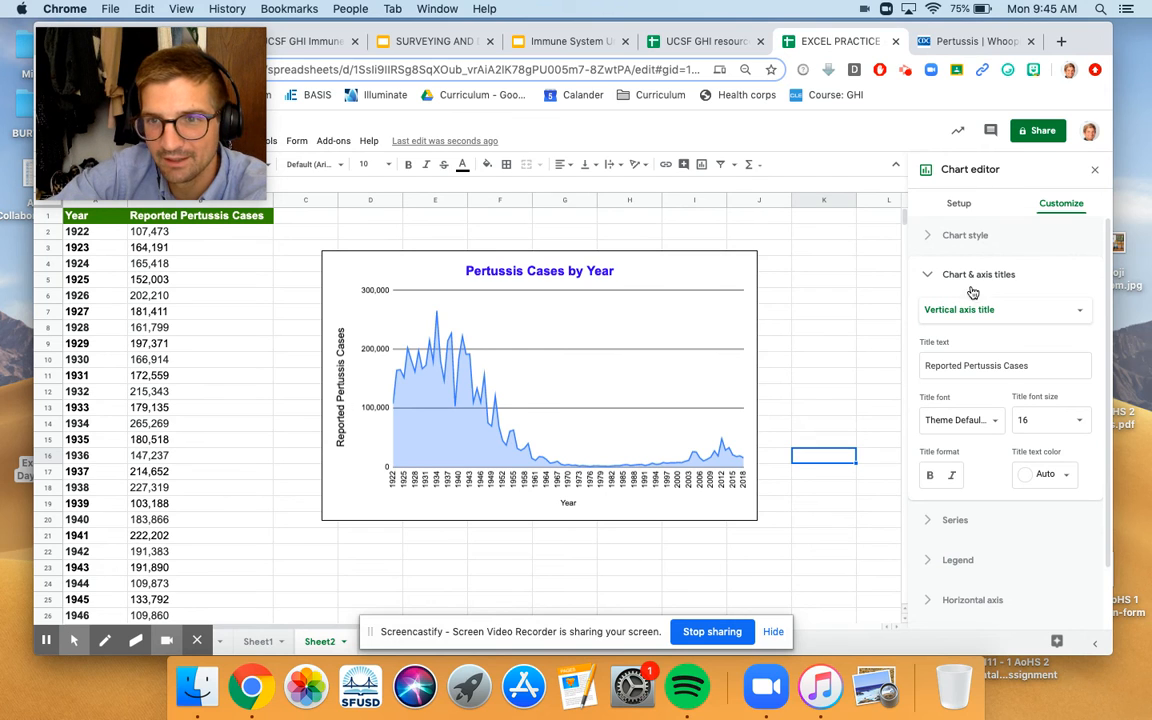
pyautogui.click(568, 505)
pyautogui.click(568, 505)
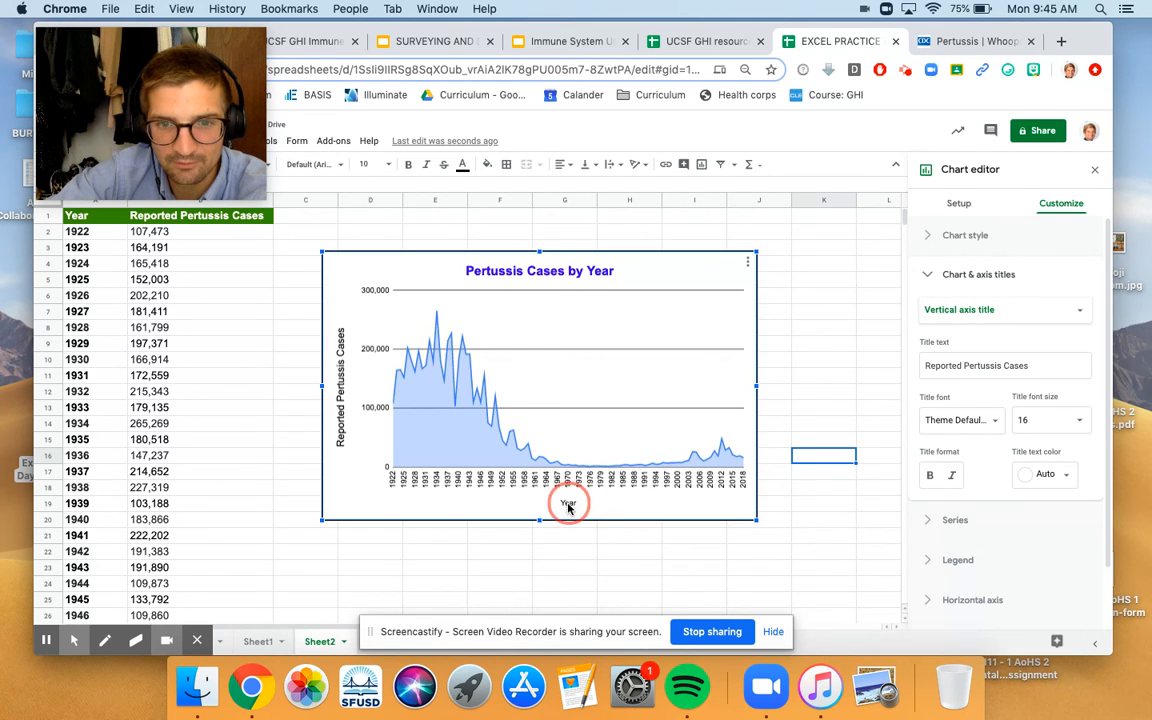
pyautogui.click(1073, 419)
pyautogui.click(1041, 530)
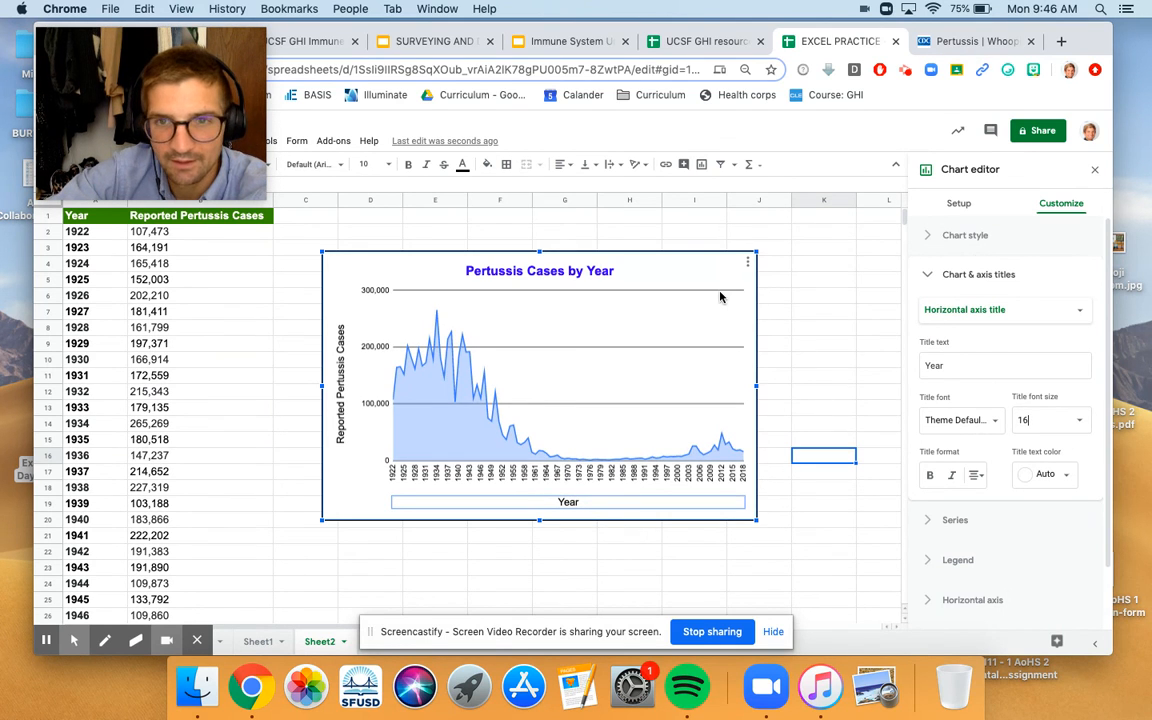
# Enlarge the chart up to row 2, right to the end of column K and down to row 21, and deselect it.
pyautogui.moveTo(758, 251); pyautogui.dragTo(806, 221)
pyautogui.moveTo(806, 519); pyautogui.dragTo(847, 543)
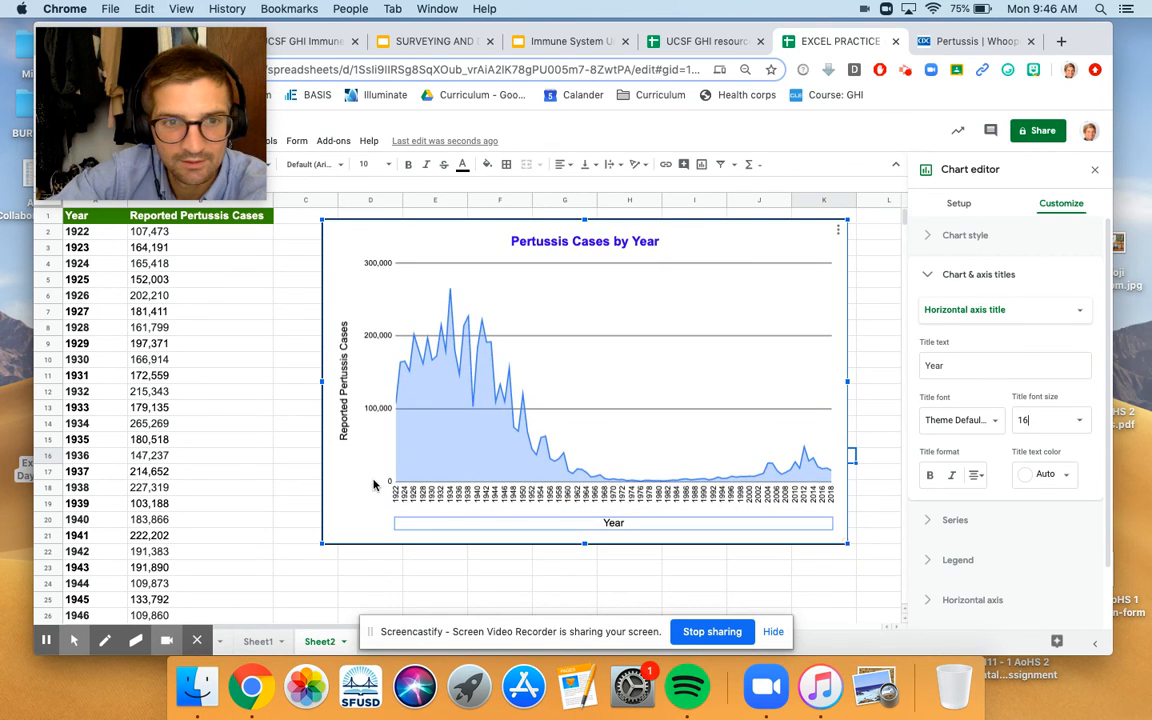
pyautogui.click(236, 478)
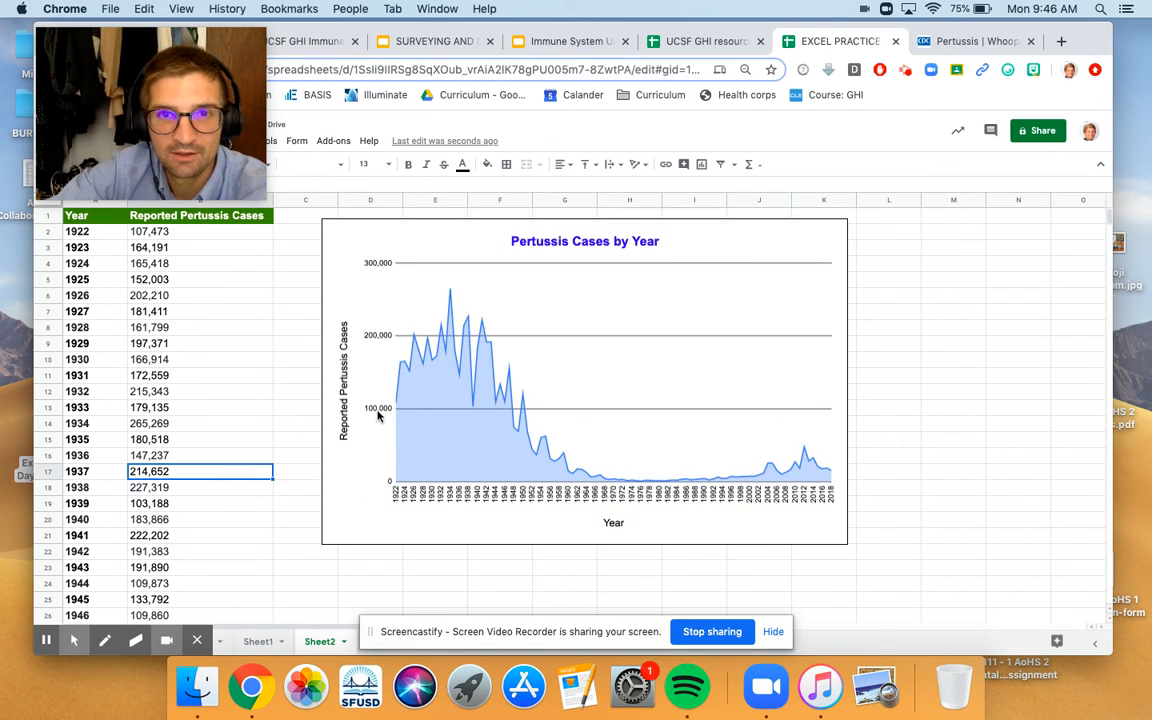